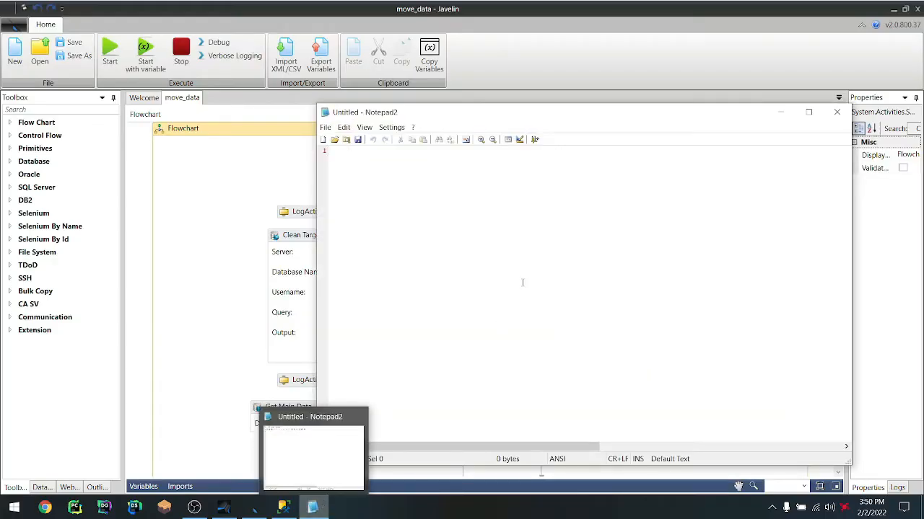
Write the notes "source1 -> stage" and "source2 only want what isnt in source1 > statge", and put the note window away
text(sr)
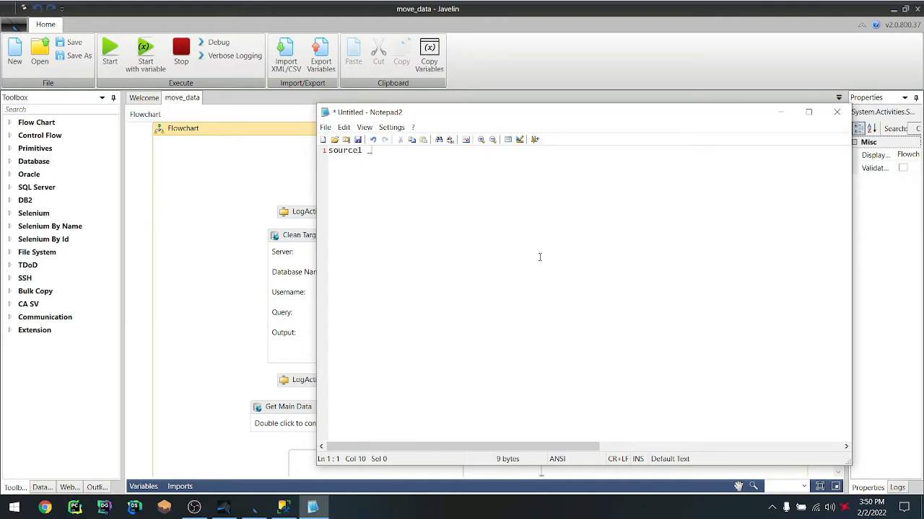
text(-> stage)
key(Return)
text(sour)
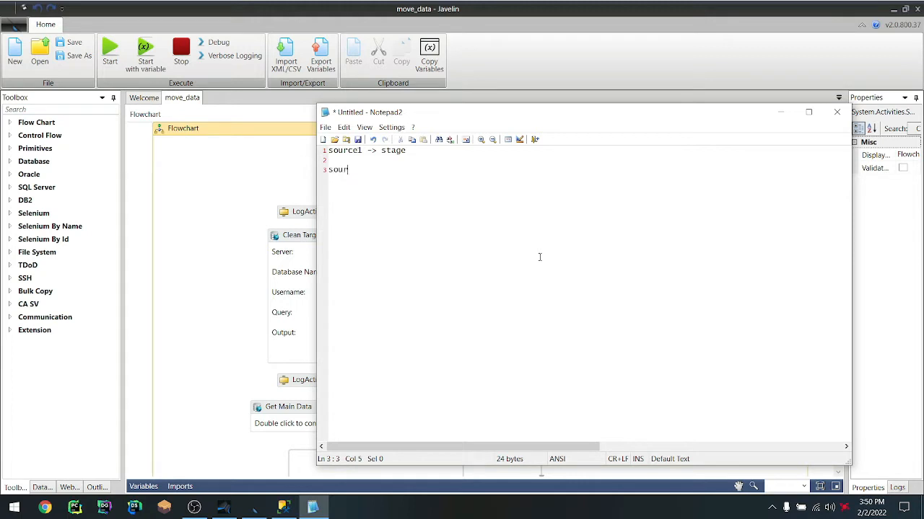
text(ce2 only want what isnt in source1  )
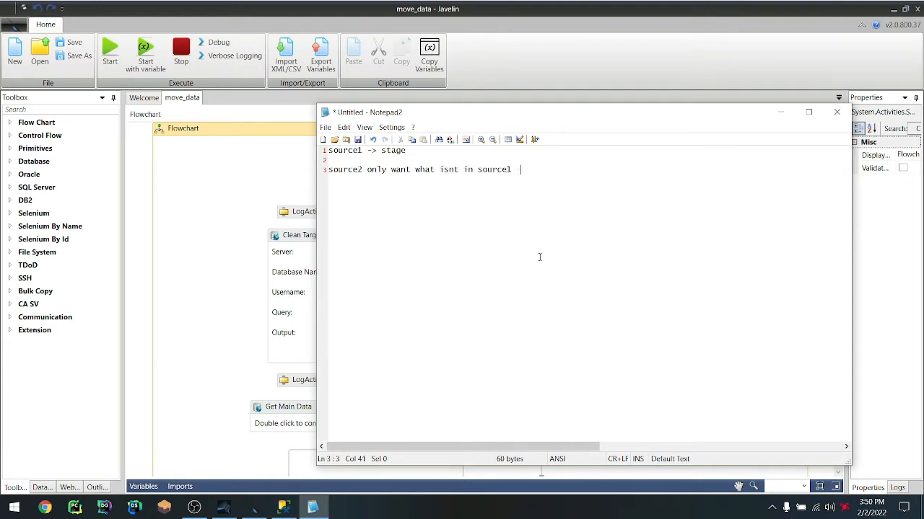
text(> statge)
click(780, 112)
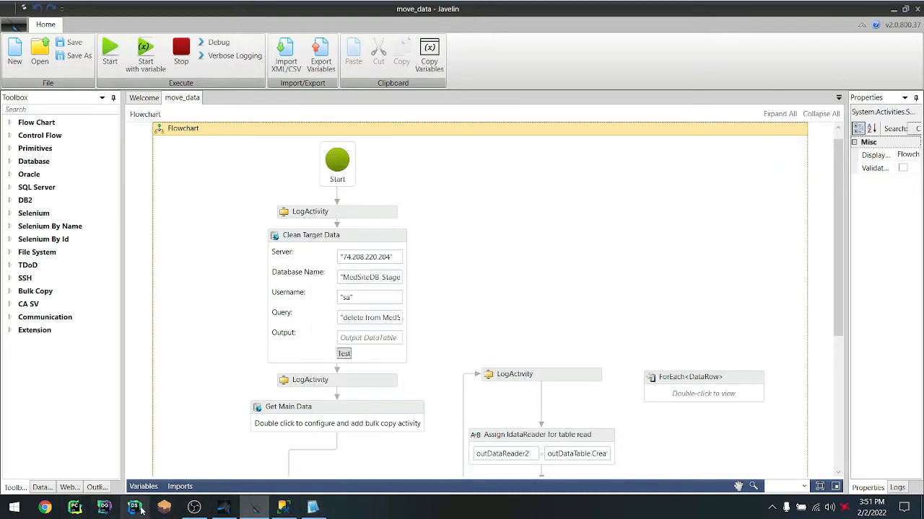
Switch to SQL Server Management Studio and list the tables of the MedSiteDB database
click(282, 507)
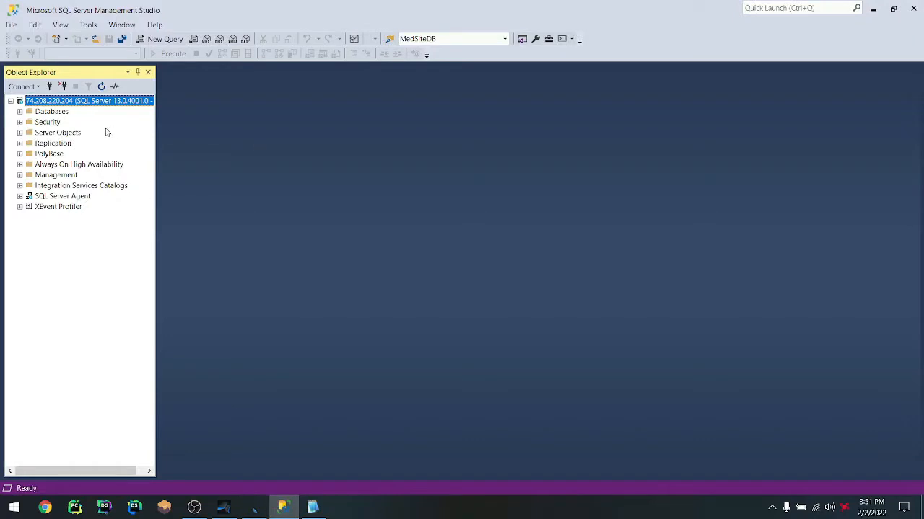
double_click(63, 111)
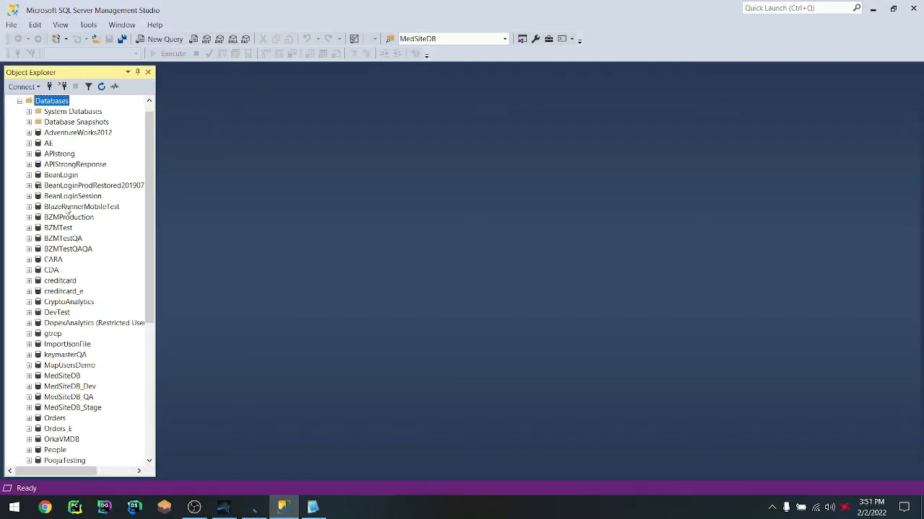
scroll(74, 215, down, 2)
scroll(111, 283, down, 2)
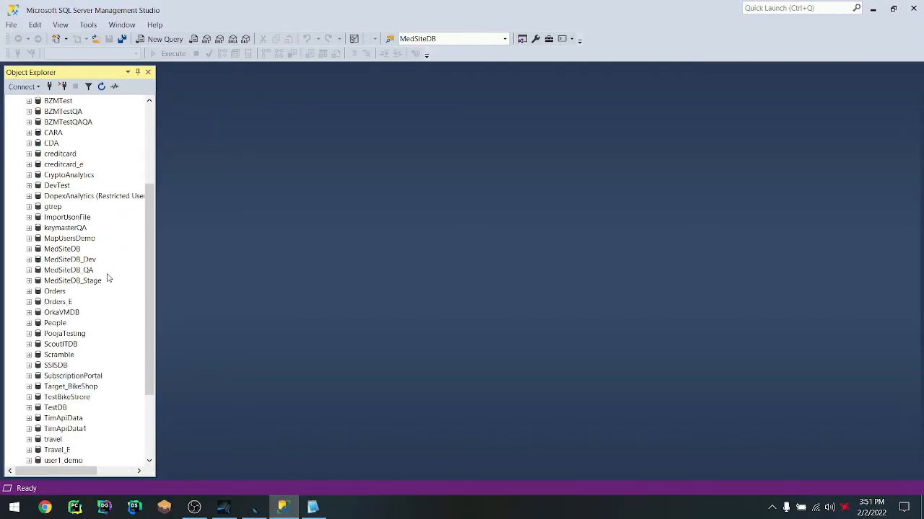
click(75, 249)
double_click(75, 249)
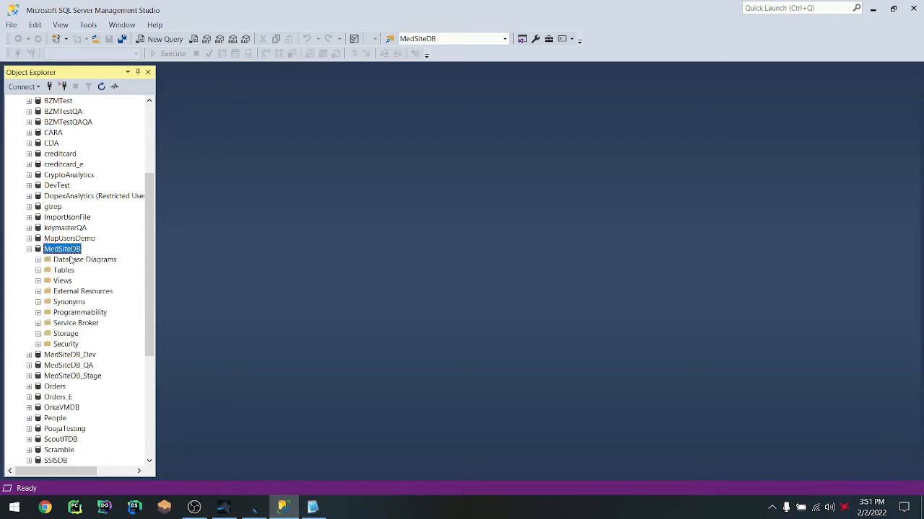
double_click(63, 270)
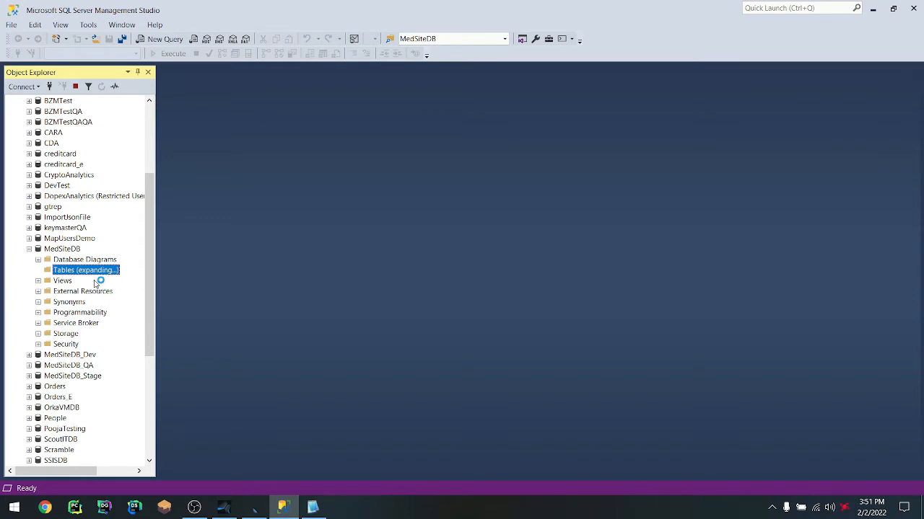
Select the top 1000 rows of MedSiteDB's dbo.Adjuster table and look through the records to the last one
click(97, 314)
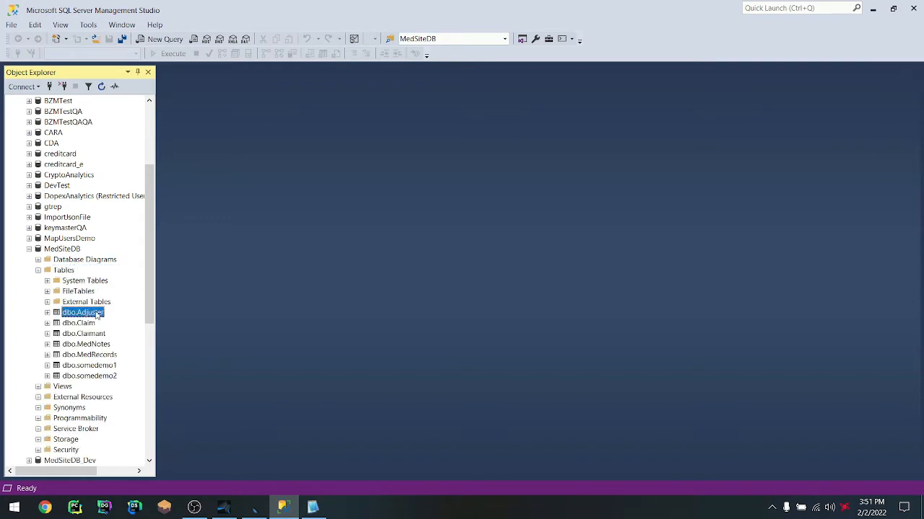
right_click(97, 314)
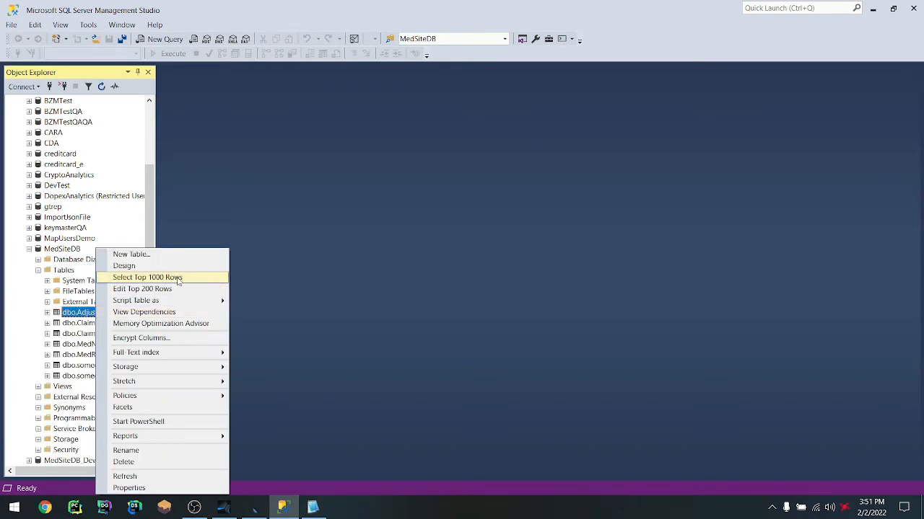
click(355, 257)
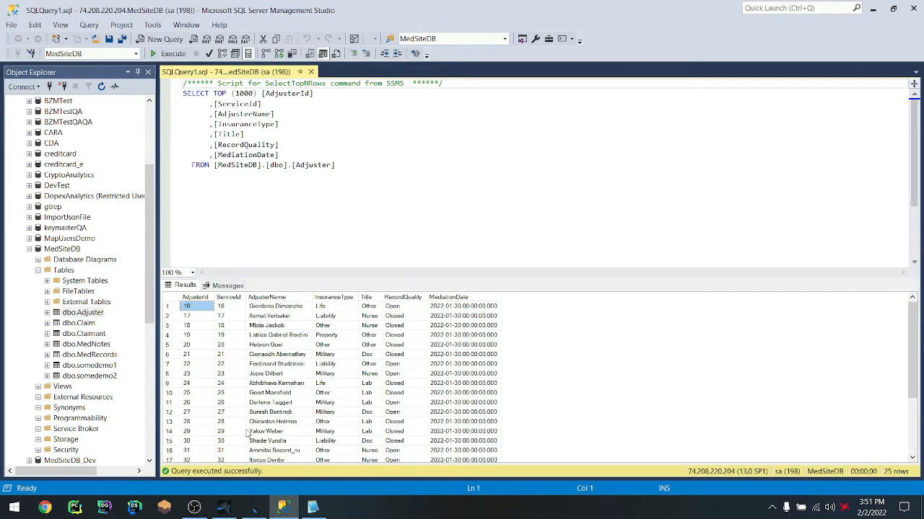
scroll(240, 323, down, 3)
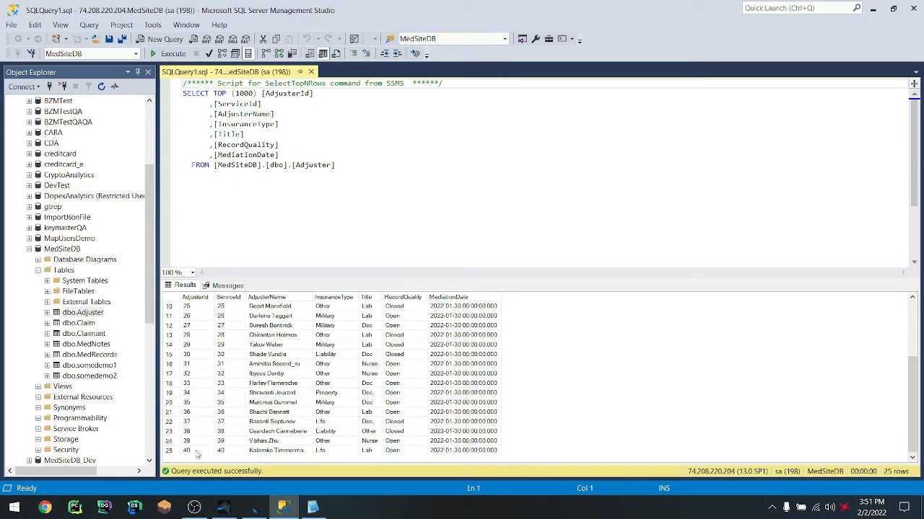
click(196, 452)
scroll(202, 393, up, 3)
scroll(209, 342, down, 3)
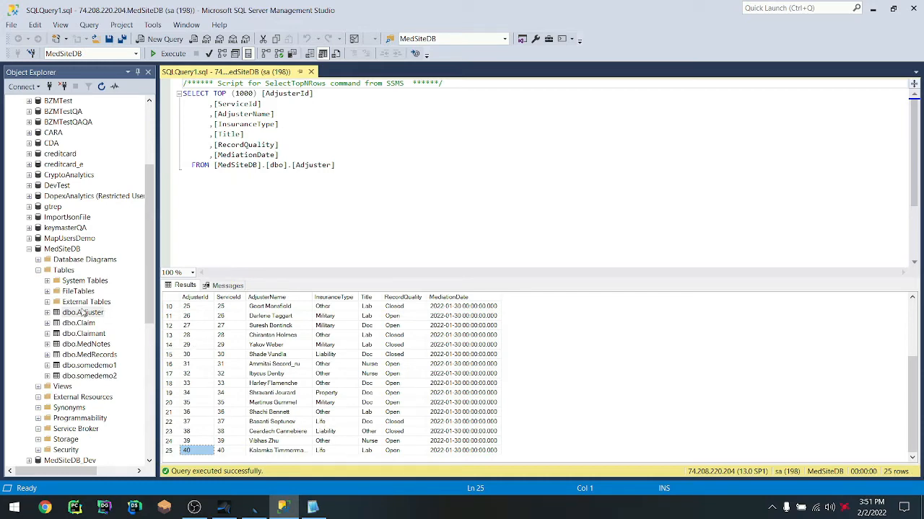
List the tables of MedSiteDB_Stage and select the top 1000 rows of its dbo.Adjuster table
drag(148, 281, 144, 406)
double_click(80, 195)
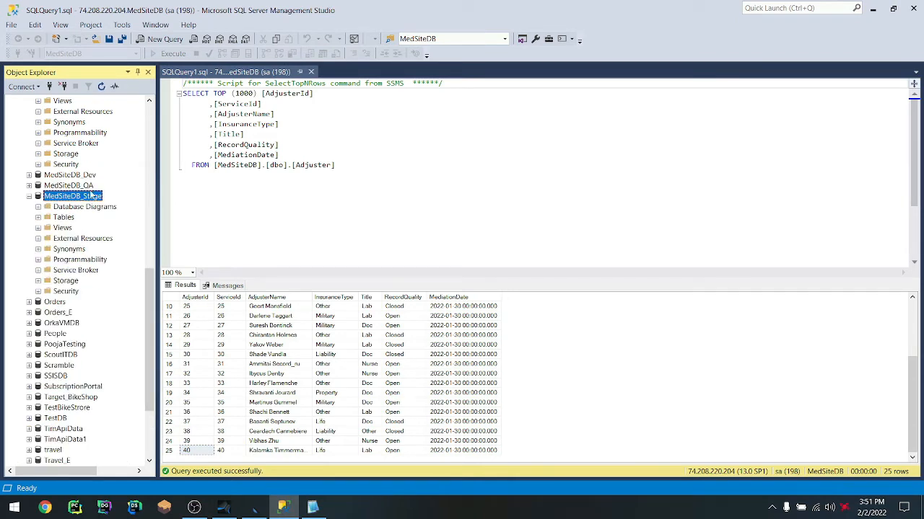
double_click(68, 218)
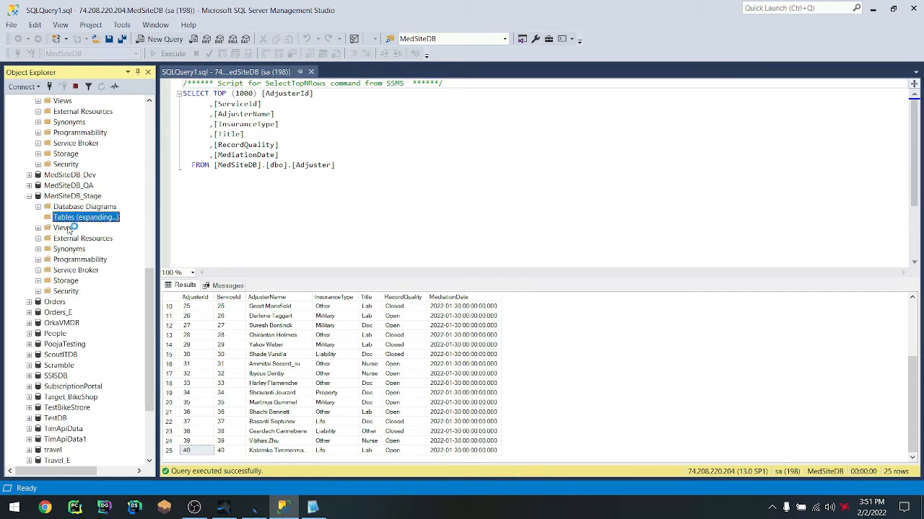
click(84, 261)
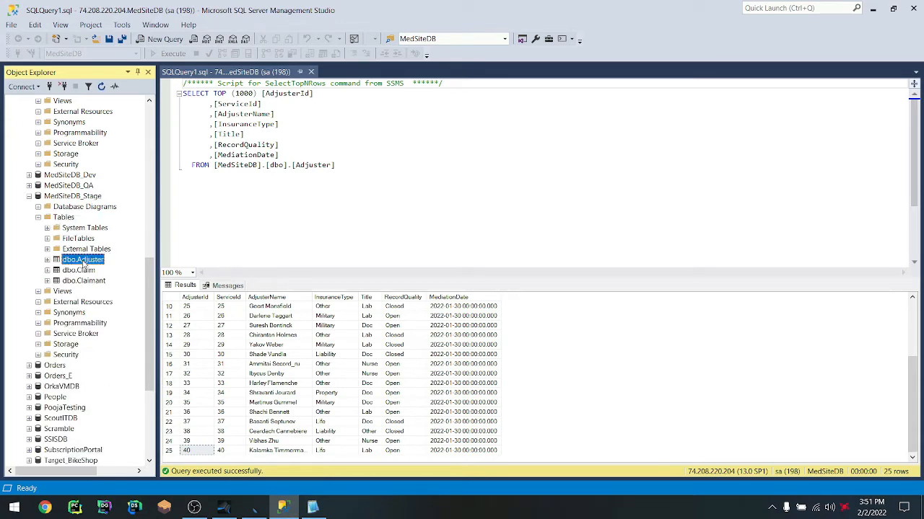
right_click(84, 264)
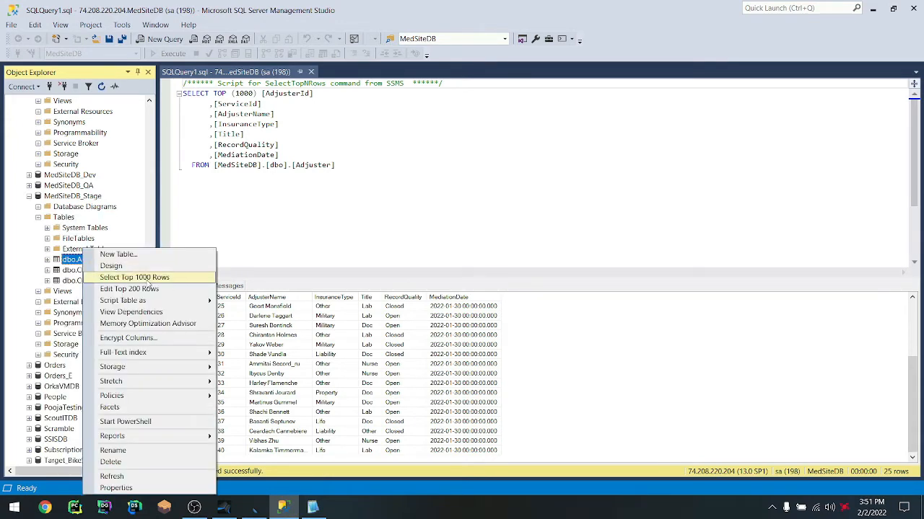
click(108, 285)
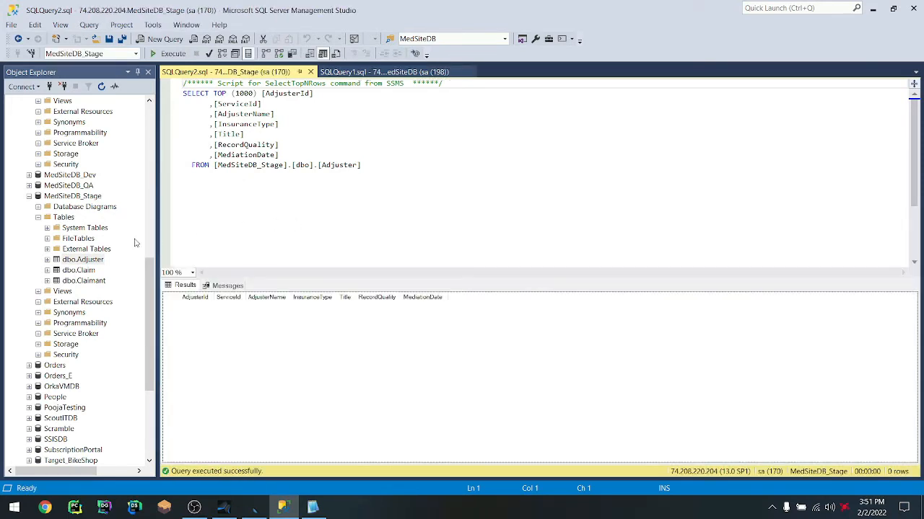
Locate the dbo.Adjuster table in MedSiteDB and its counterpart in MedSiteDB_Stage
drag(148, 263, 164, 171)
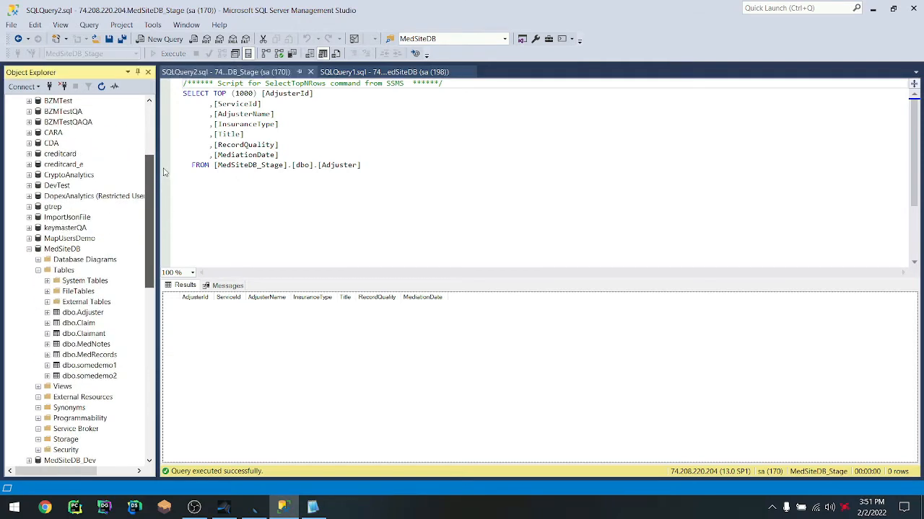
click(76, 250)
click(92, 315)
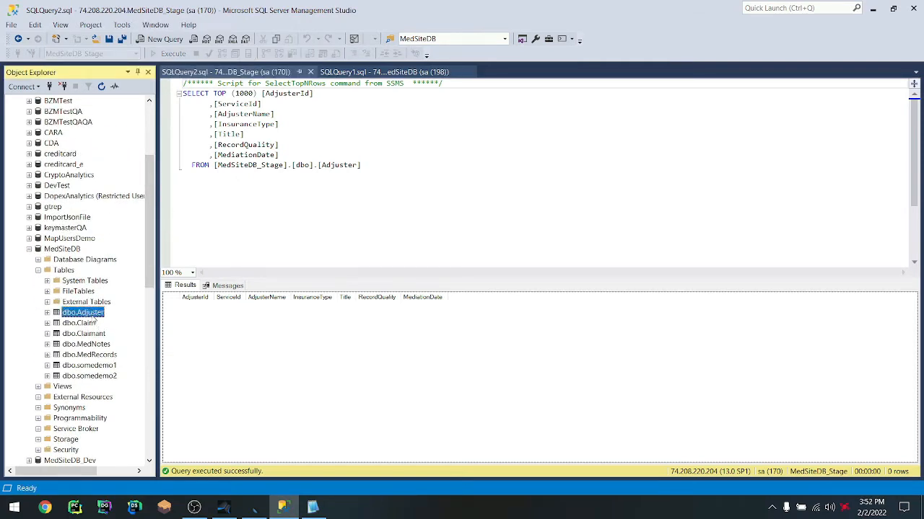
scroll(92, 322, down, 6)
click(83, 355)
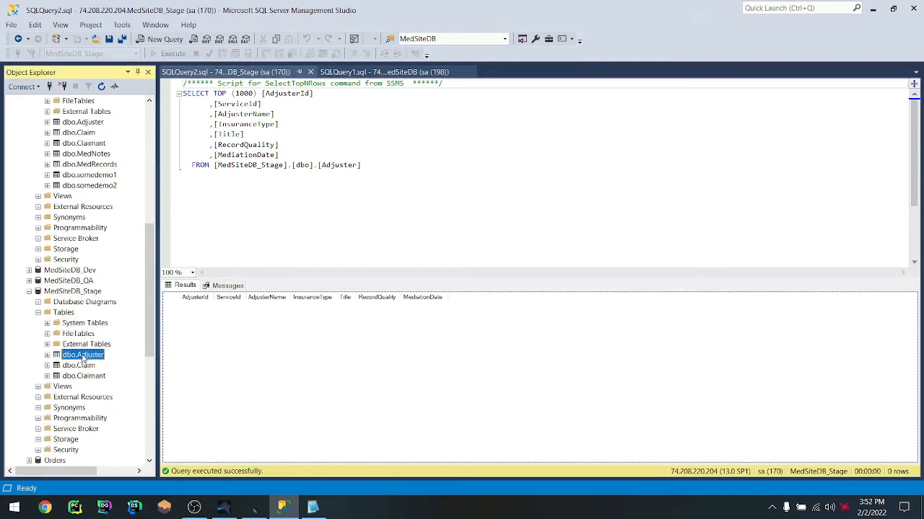
List the tables of MedSiteDB_QA and select the top 1000 rows of its dbo.Adjuster table
double_click(79, 280)
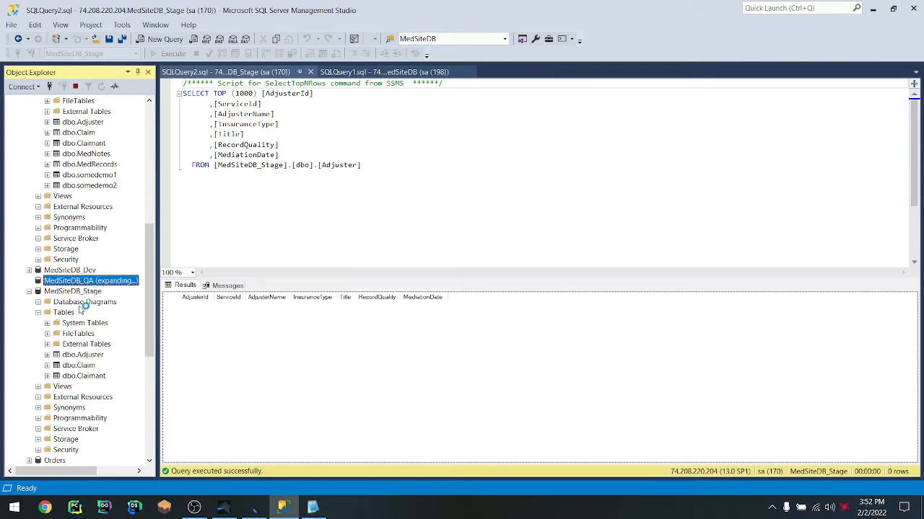
double_click(69, 303)
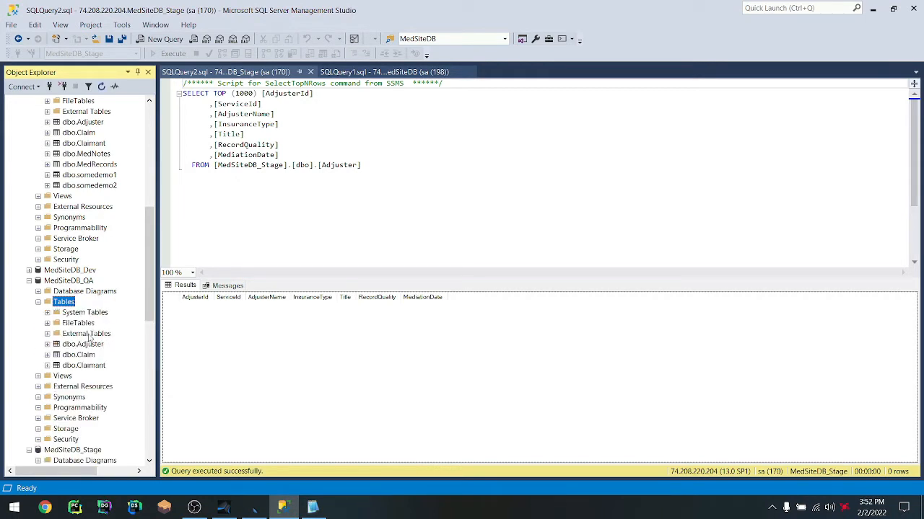
click(85, 345)
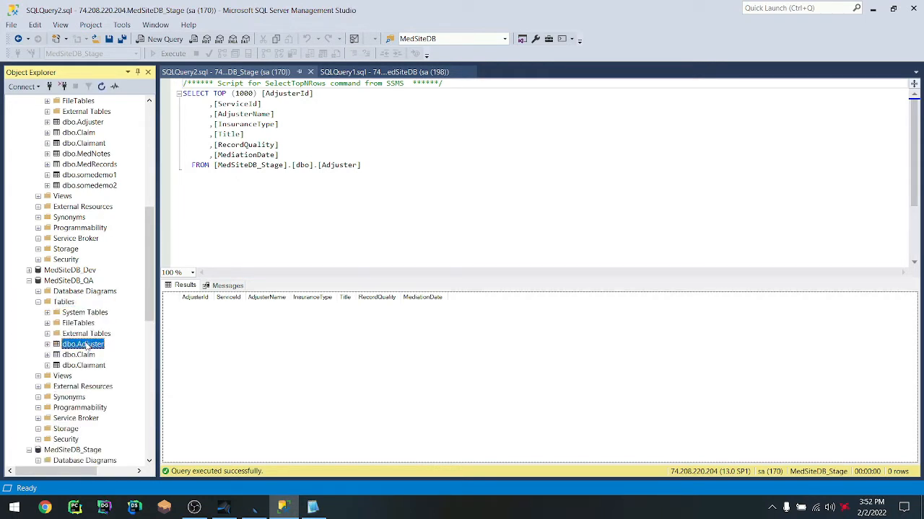
right_click(85, 345)
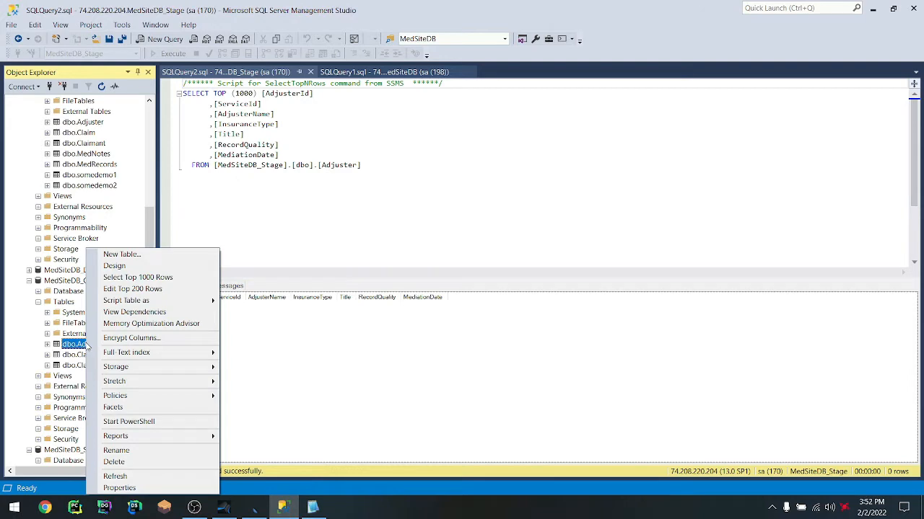
click(174, 283)
Examine the MedSiteDB_QA Adjuster results from first to last record for repeated and extra adjuster IDs
scroll(291, 364, down, 7)
scroll(291, 364, down, 4)
drag(189, 451, 466, 451)
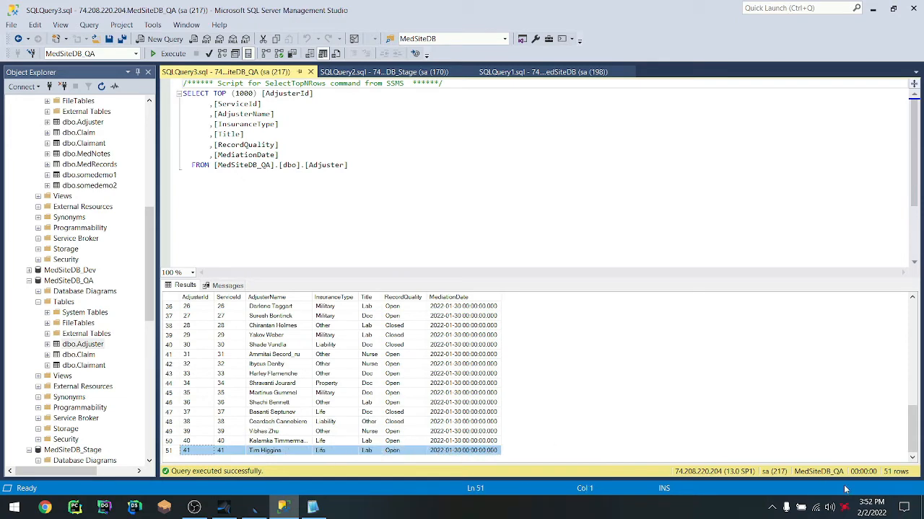
scroll(191, 404, up, 12)
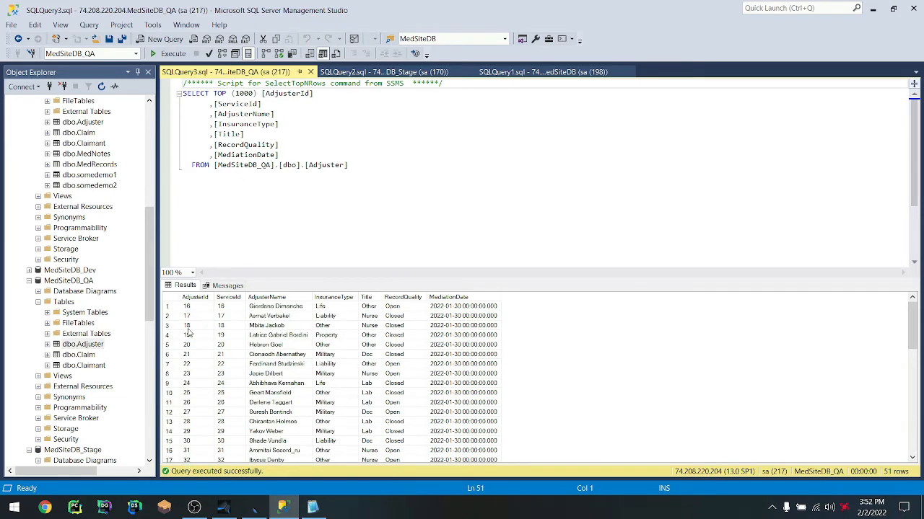
scroll(202, 433, down, 9)
scroll(203, 440, up, 9)
scroll(220, 390, down, 4)
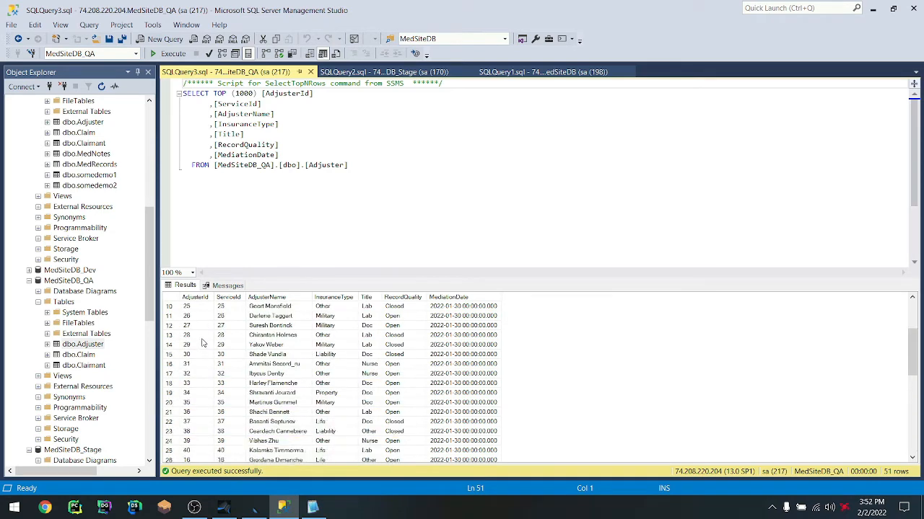
scroll(209, 411, down, 1)
scroll(325, 409, down, 1)
scroll(231, 415, down, 6)
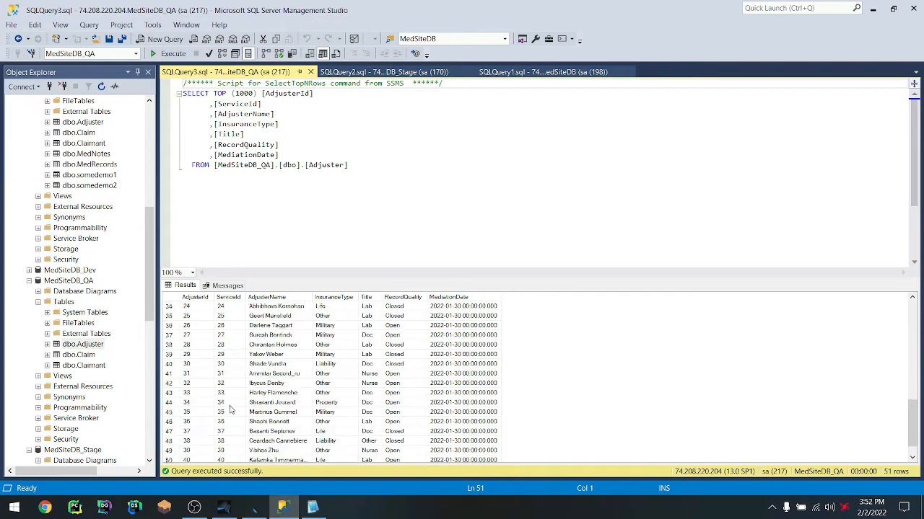
Highlight all fields of the last record in the MedSiteDB_QA Adjuster results
click(204, 452)
click(204, 453)
click(230, 452)
click(268, 453)
click(317, 444)
click(389, 451)
drag(469, 451, 184, 453)
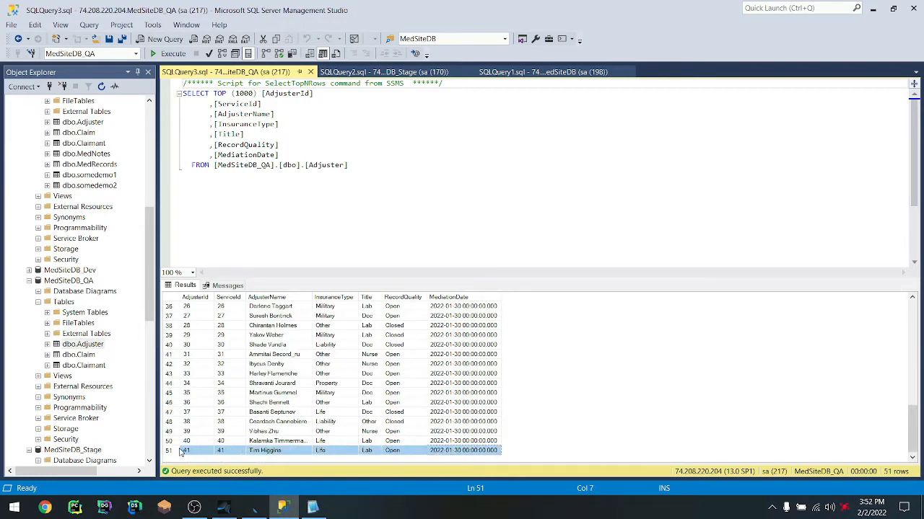
Look through the MedSiteDB_QA Adjuster records once more, back to the first and down to the last
scroll(250, 363, up, 6)
scroll(249, 363, up, 6)
scroll(267, 382, down, 12)
drag(276, 146, 282, 165)
scroll(282, 165, down, 3)
Return to the move_data flowchart in Javelin and copy the Clean Target Data query into a blank Notepad2 document
click(873, 9)
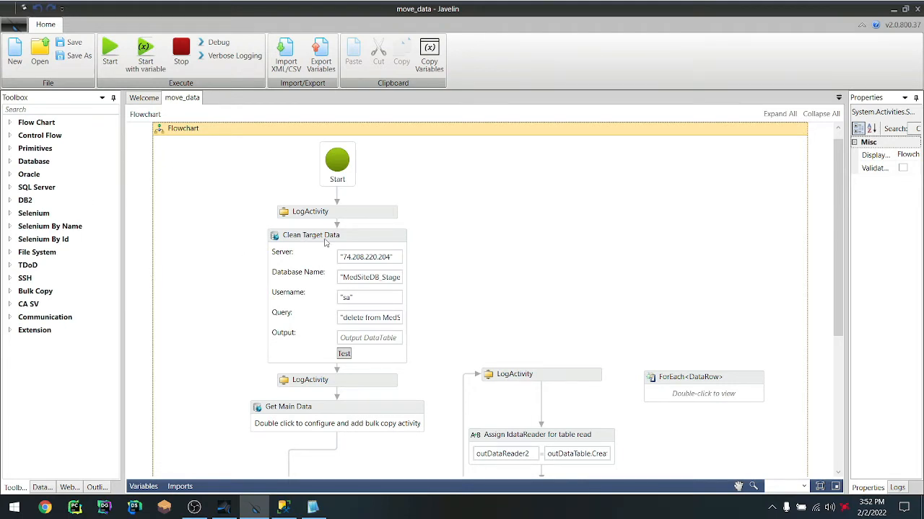
click(303, 247)
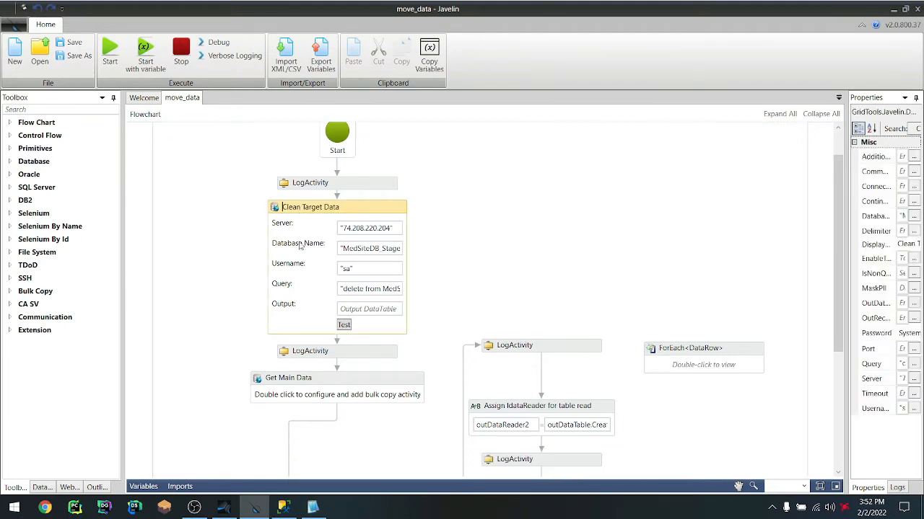
click(361, 289)
drag(344, 289, 405, 288)
key(ctrl+c)
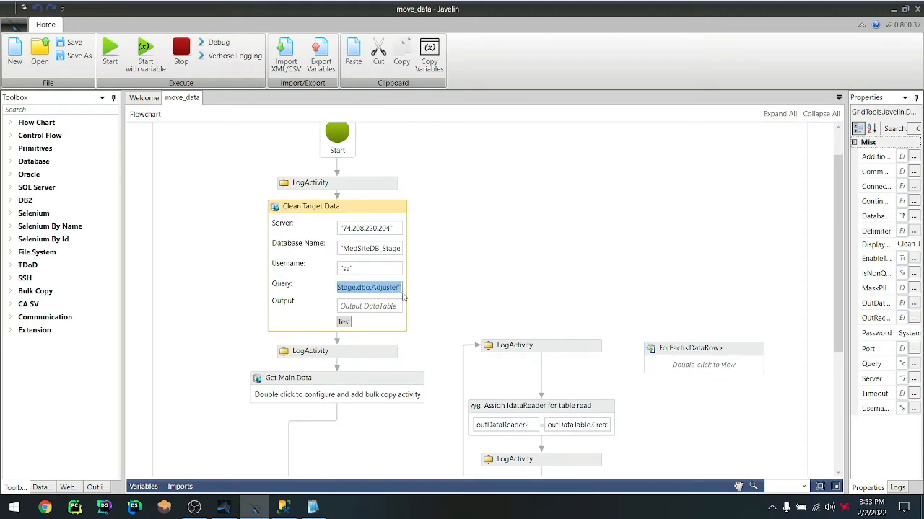
right_click(317, 507)
click(315, 436)
key(ctrl+v)
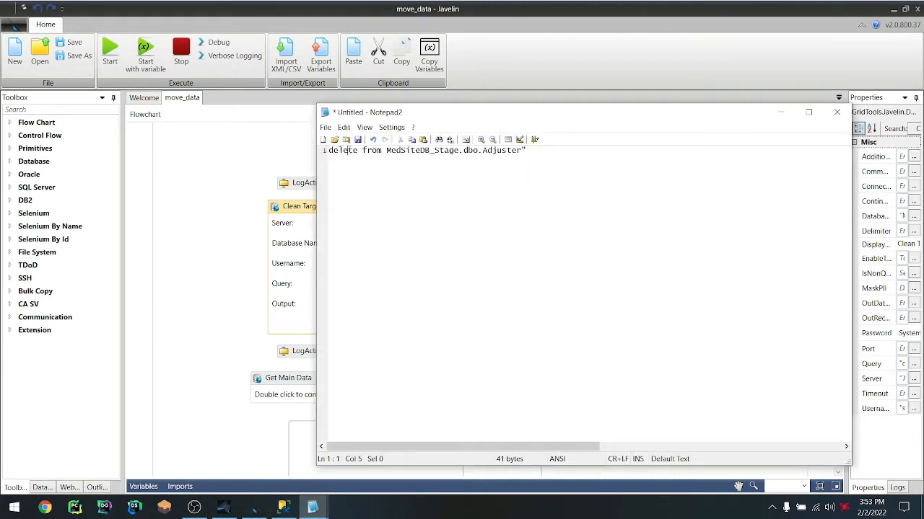
Write an example line "delete from ..." below the copied query in Notepad2 and remove it again
drag(424, 151, 453, 150)
drag(537, 158, 339, 160)
key(Return)
text(lete from)
key(shift+Up)
key(shift+Up)
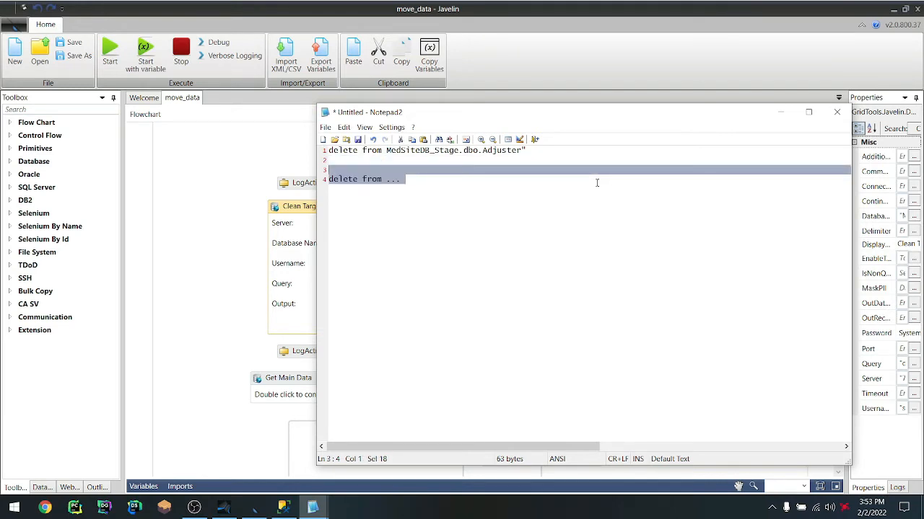
key(BackSpace)
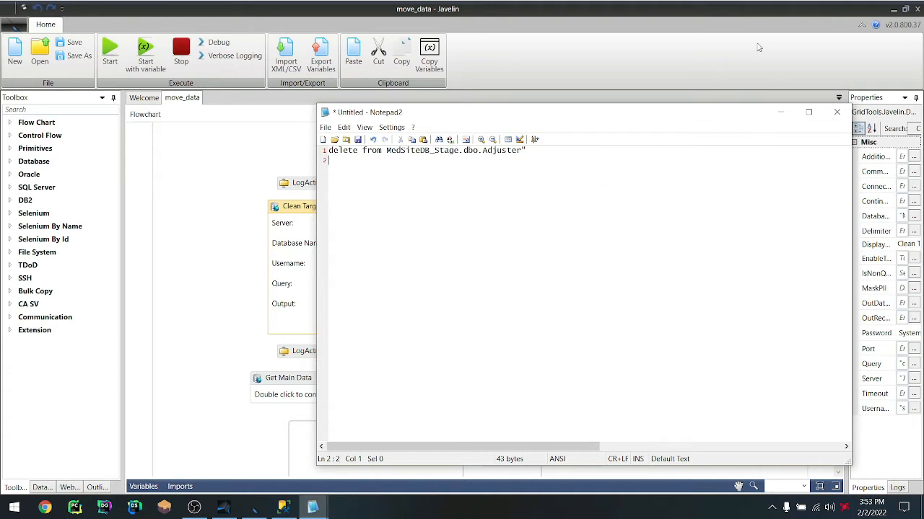
Switch back to the move_data flowchart in Javelin, select the Clean Target Data activity and widen its property list
click(758, 47)
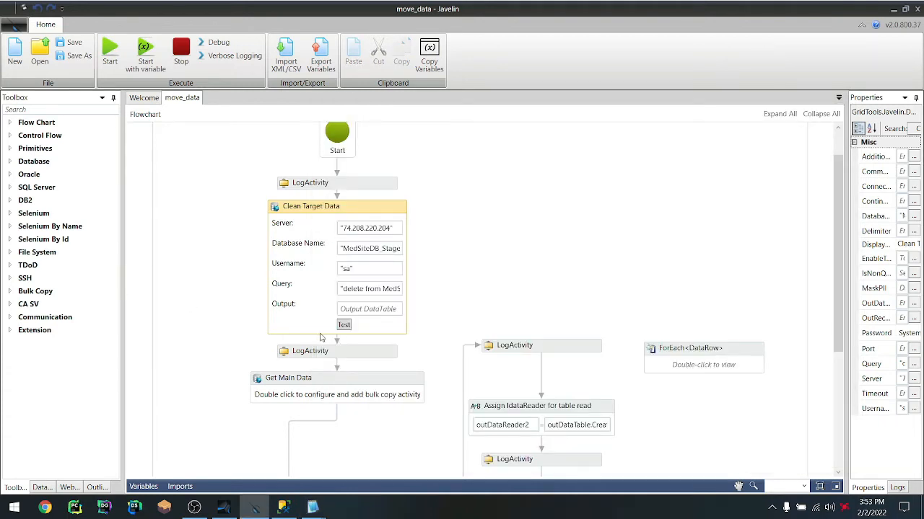
click(319, 207)
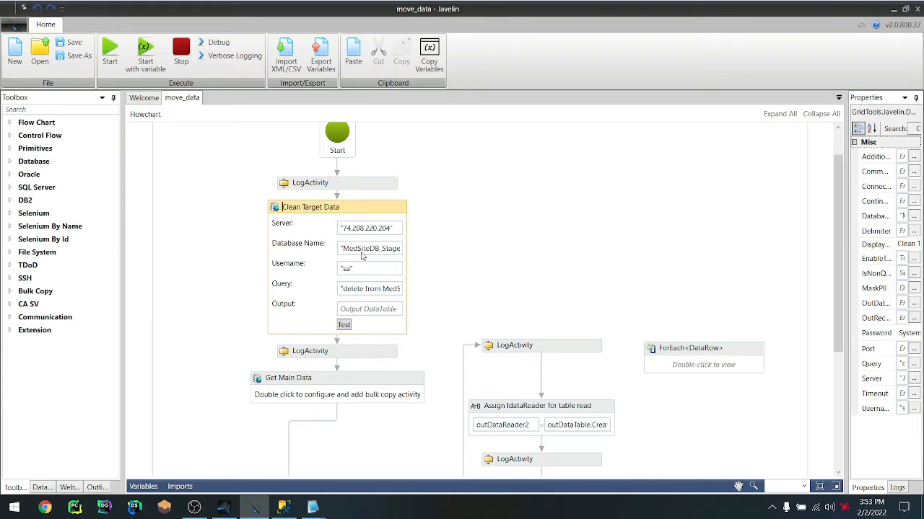
drag(846, 222, 599, 222)
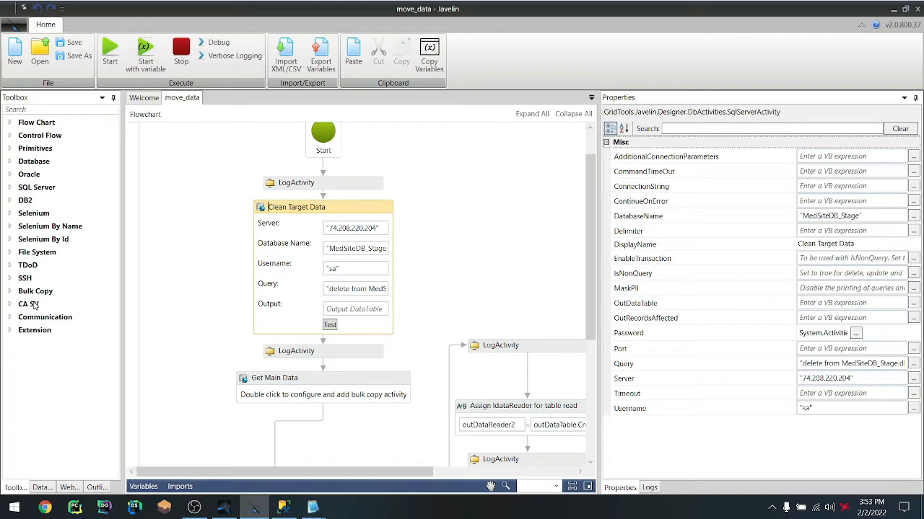
Place a SQL Server Execute Query activity beside Clean Target Data in the flowchart and delete it again
double_click(44, 189)
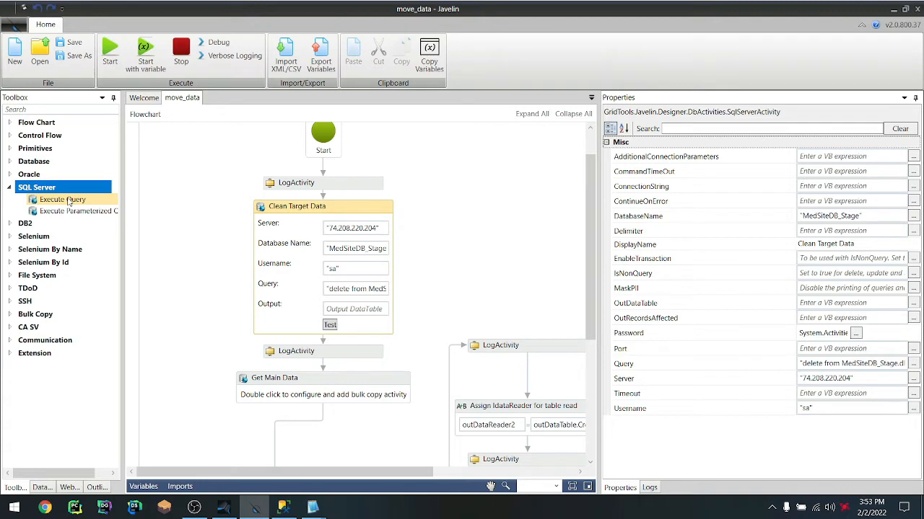
drag(63, 208, 476, 175)
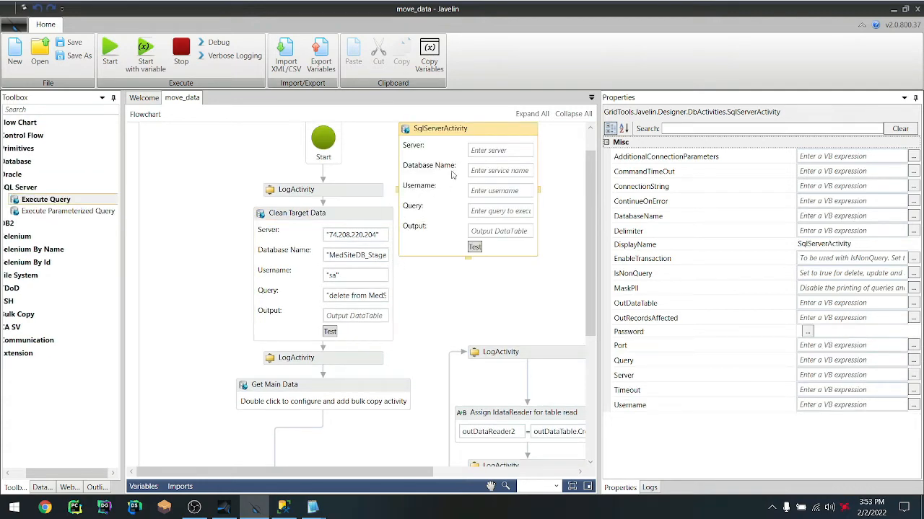
drag(479, 131, 483, 151)
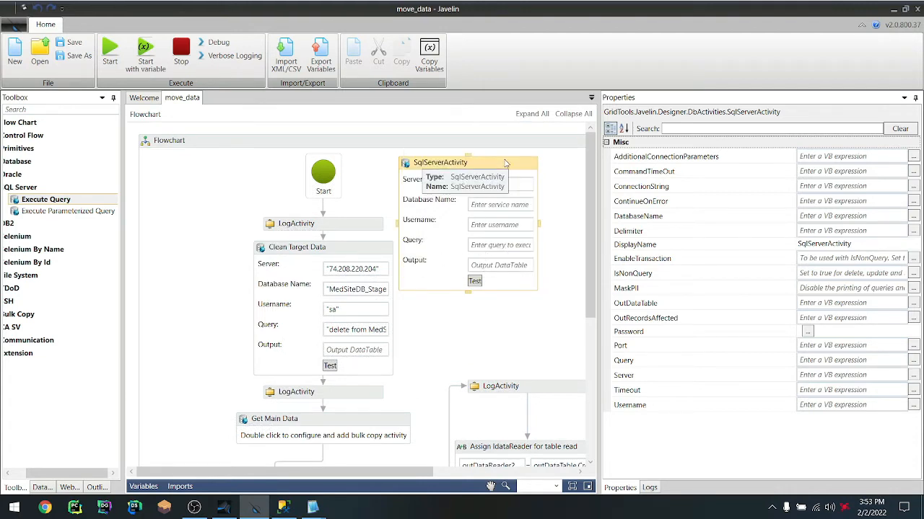
key(Delete)
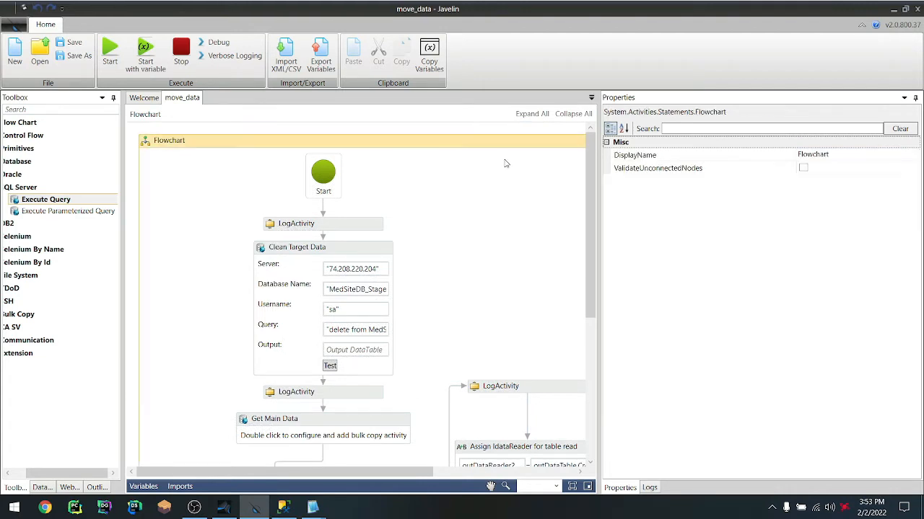
Test the Clean Target Data query and inspect the activity's server, query, username and password properties
click(338, 368)
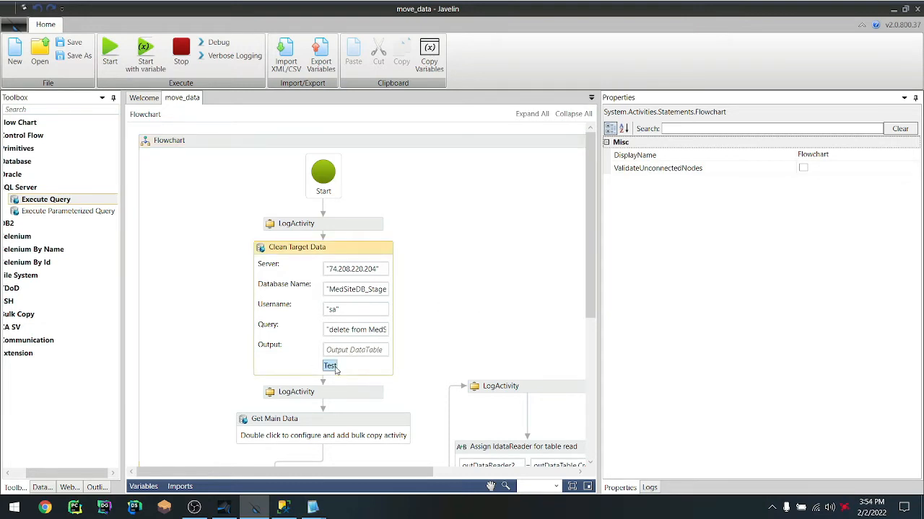
click(471, 295)
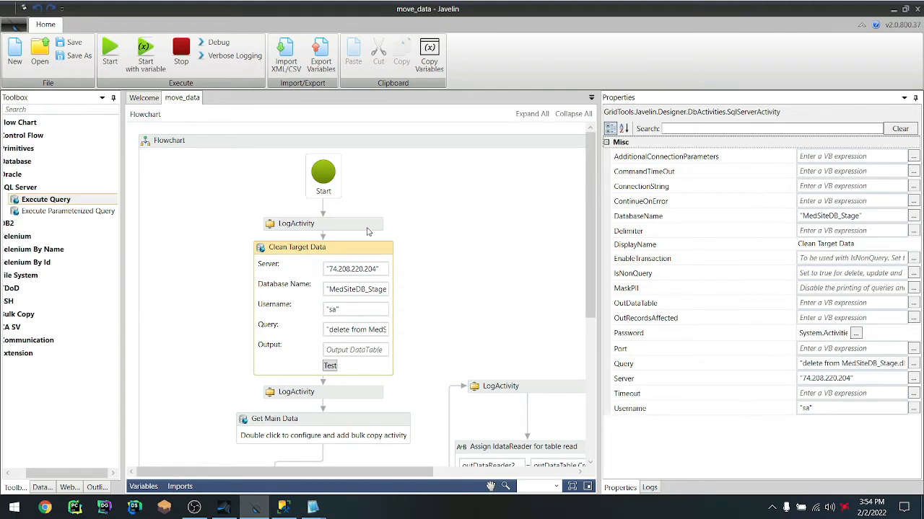
click(850, 378)
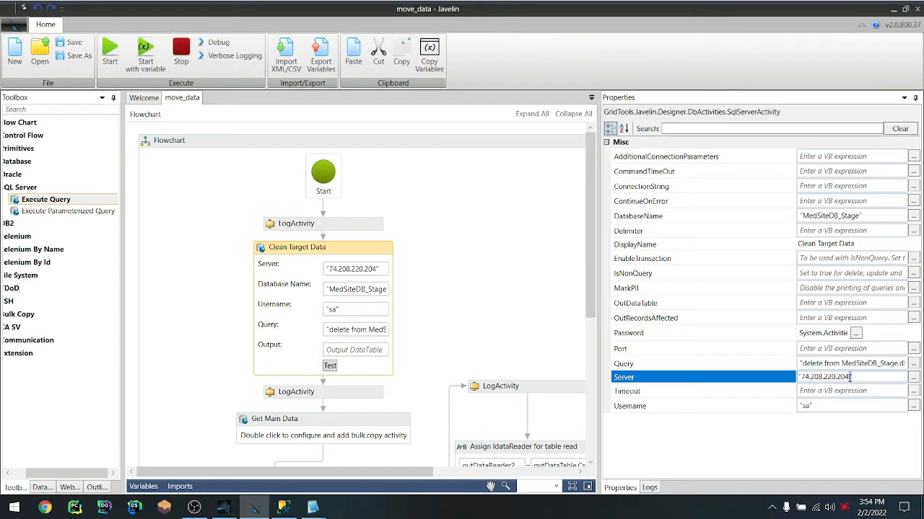
double_click(869, 364)
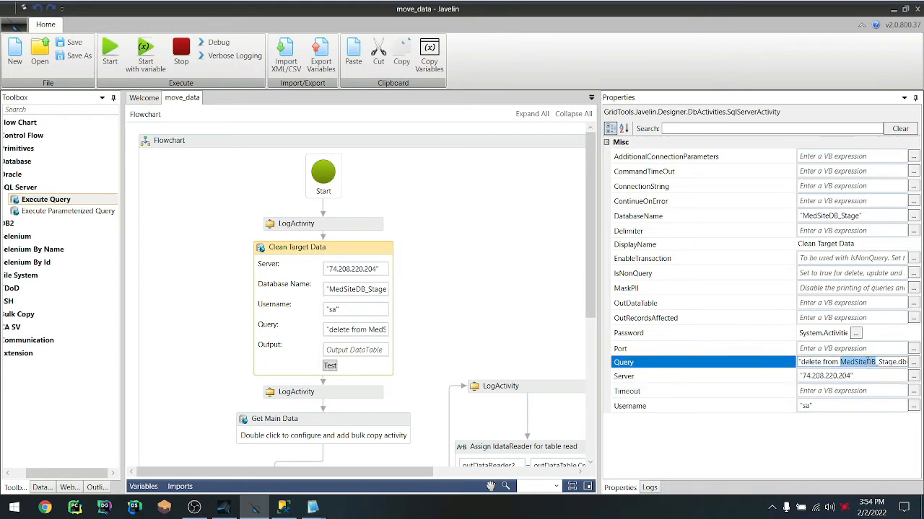
click(837, 410)
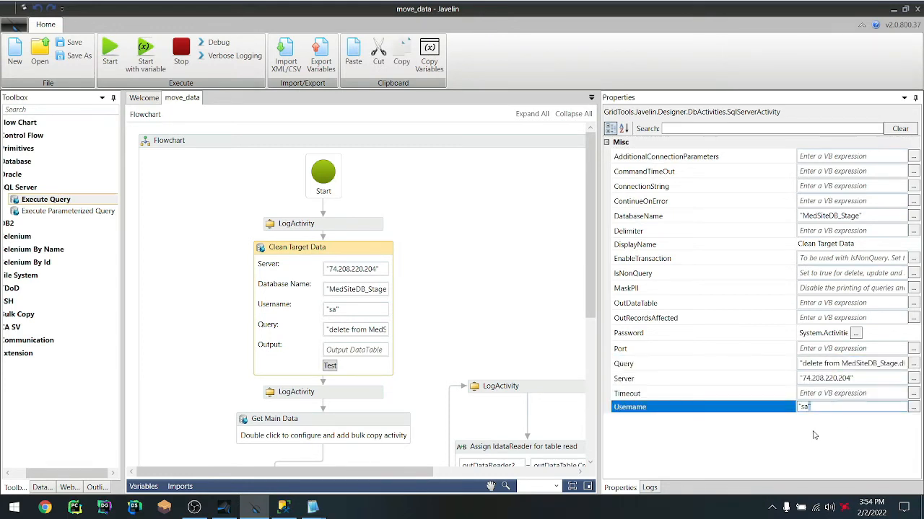
click(855, 334)
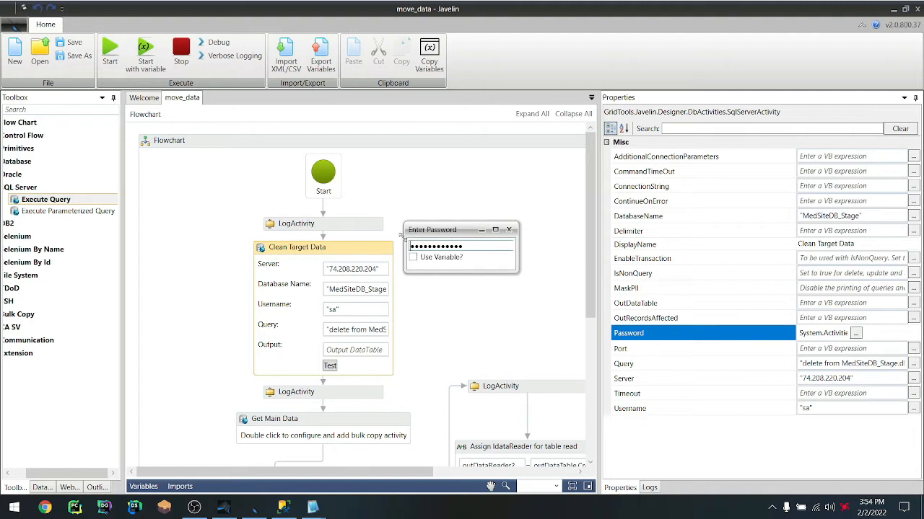
click(509, 230)
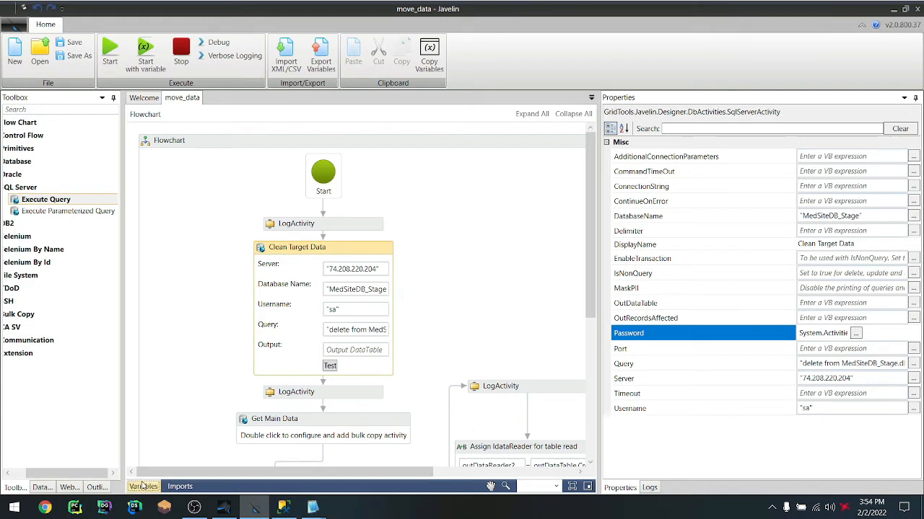
Create a String variable ServerName and give it the default value 74.208.220.204 copied from the Clean Target Data server
click(143, 487)
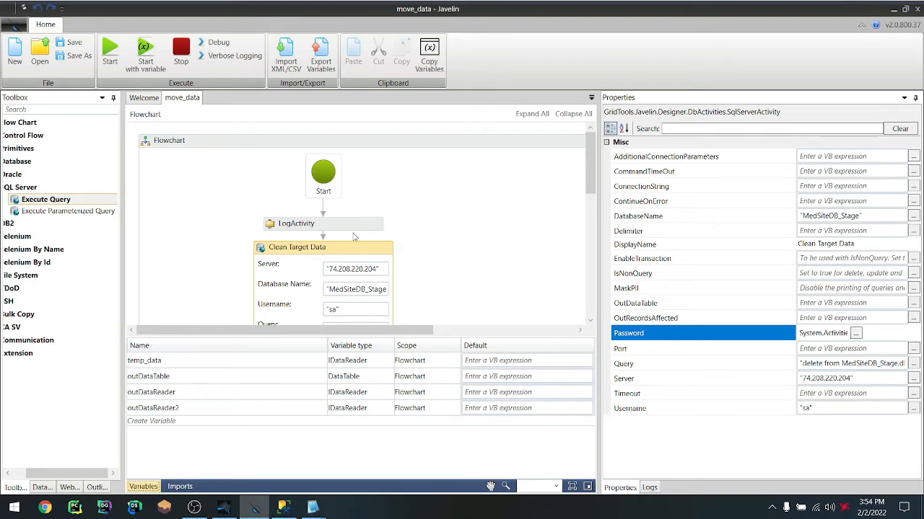
click(239, 422)
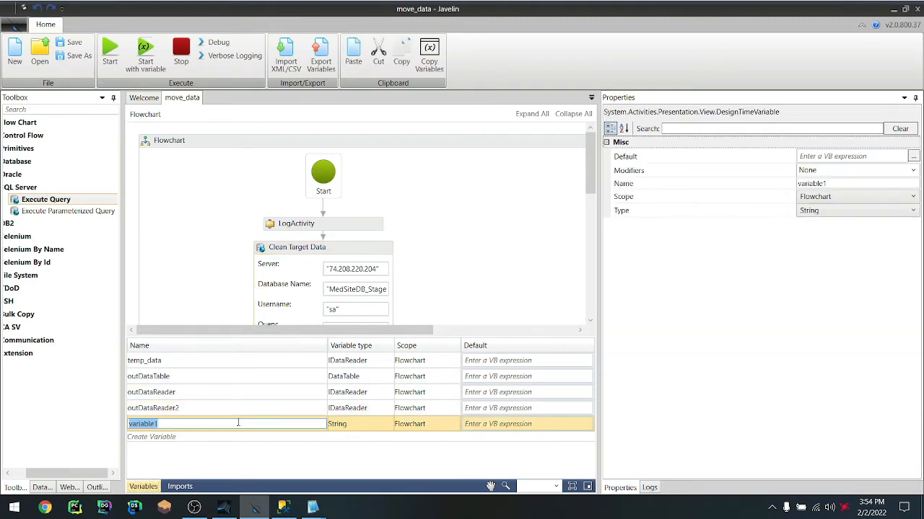
text(ServerName)
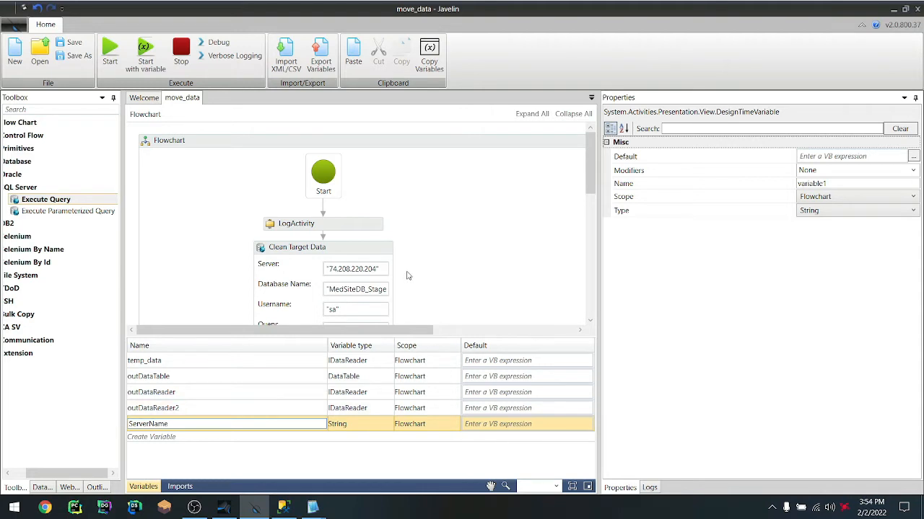
click(363, 269)
drag(375, 268, 328, 267)
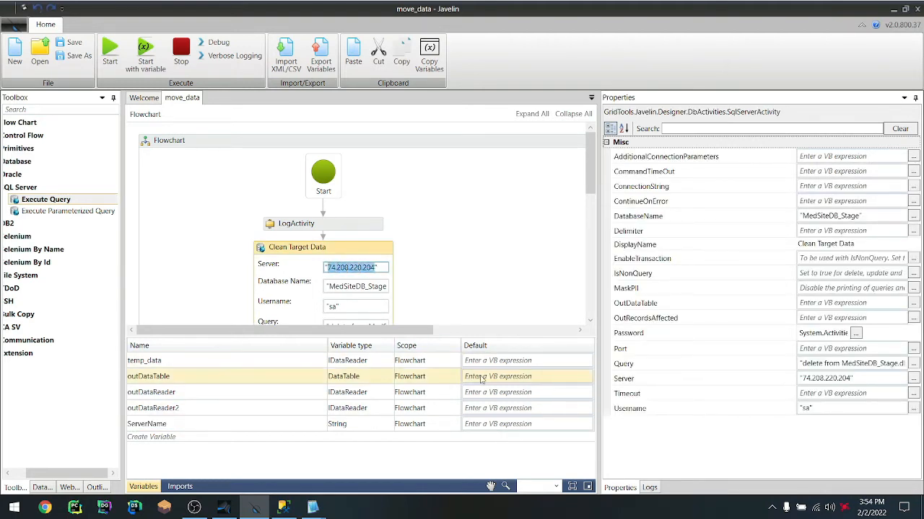
click(488, 425)
key(ctrl+v)
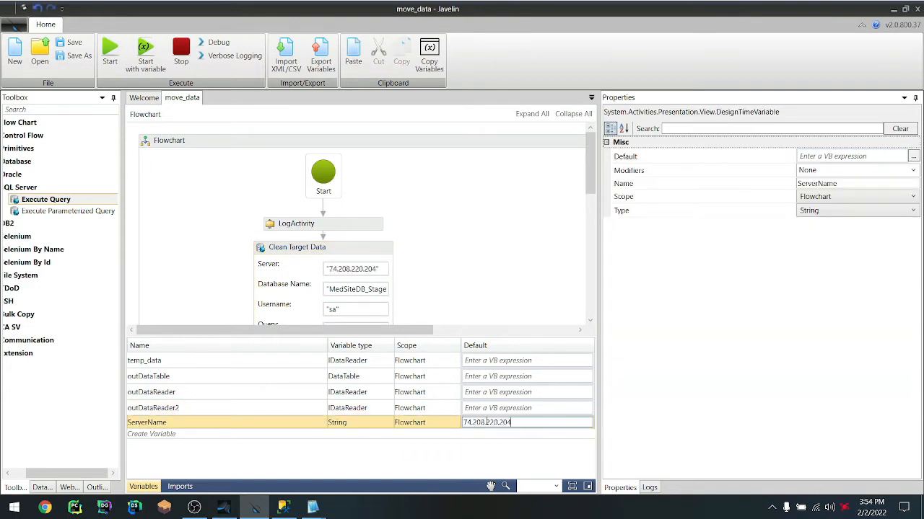
Set the server of Clean Target Data to the ServerName variable and test the activity's query
click(346, 264)
key(ctrl+c)
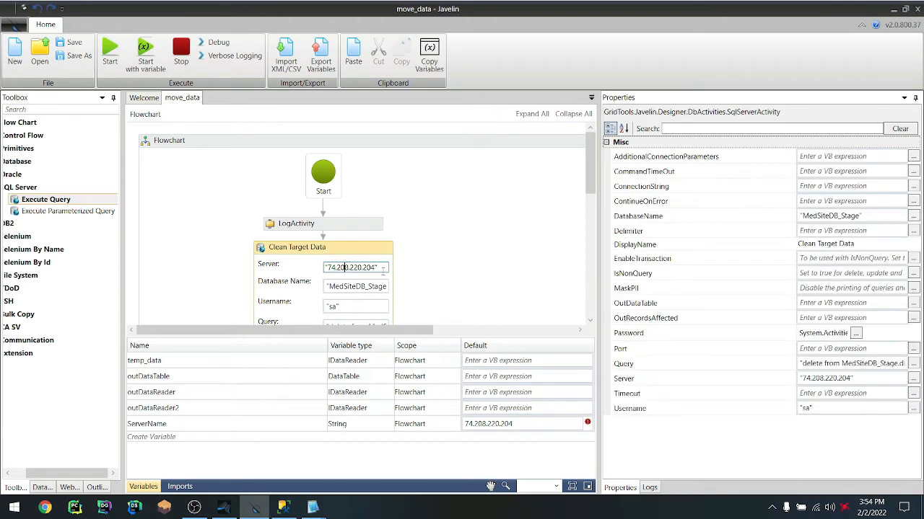
text(Serve)
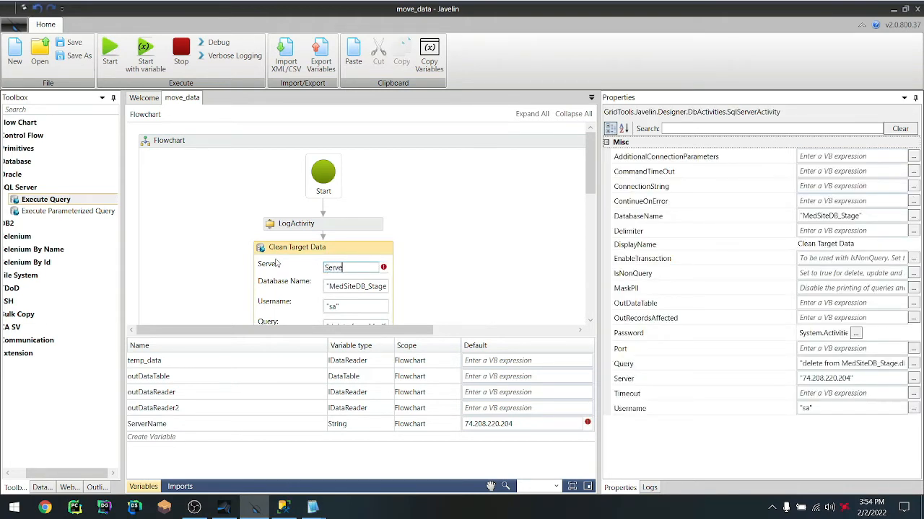
text(rName)
click(460, 275)
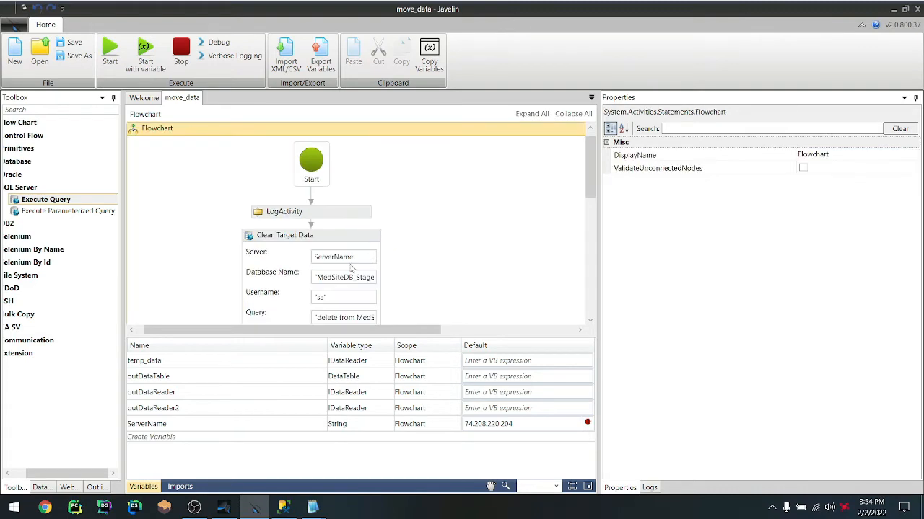
scroll(446, 278, down, 2)
click(322, 268)
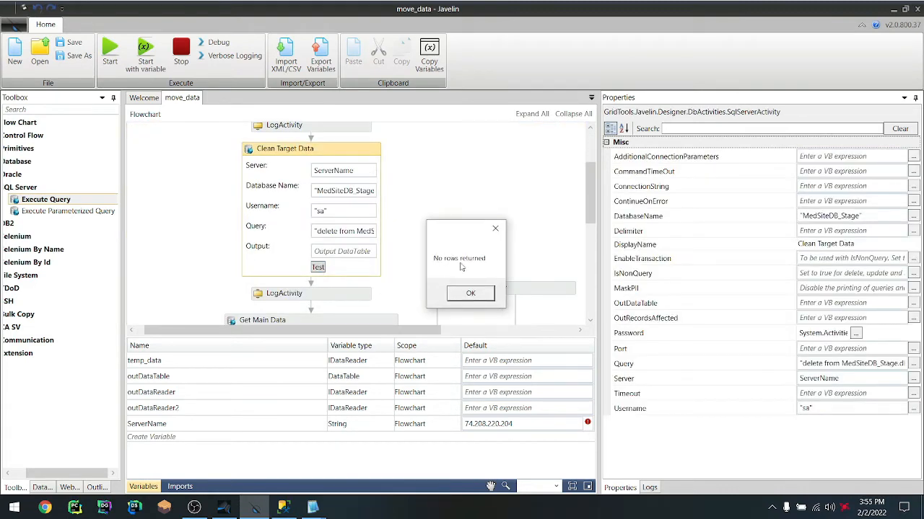
click(471, 294)
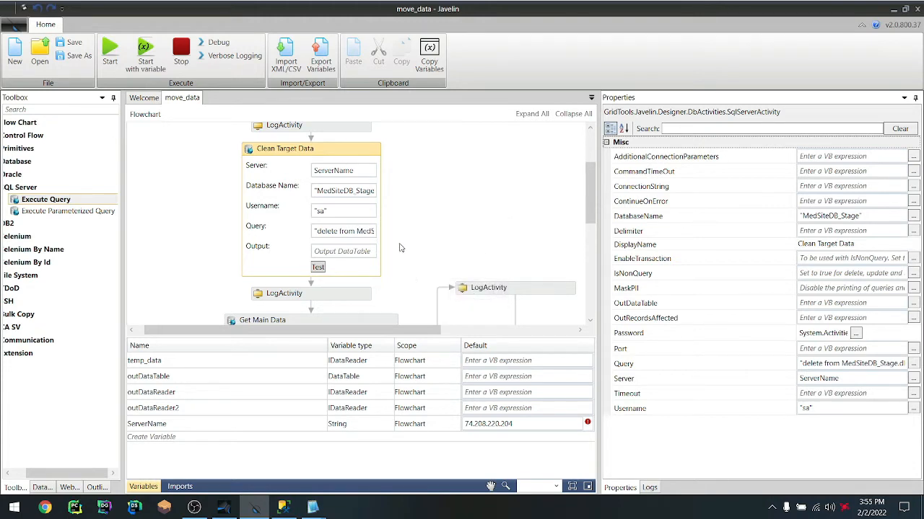
Enclose the ServerName default value in double quotes as "74.208.220.204" and test the Clean Target Data query again
scroll(408, 252, down, 1)
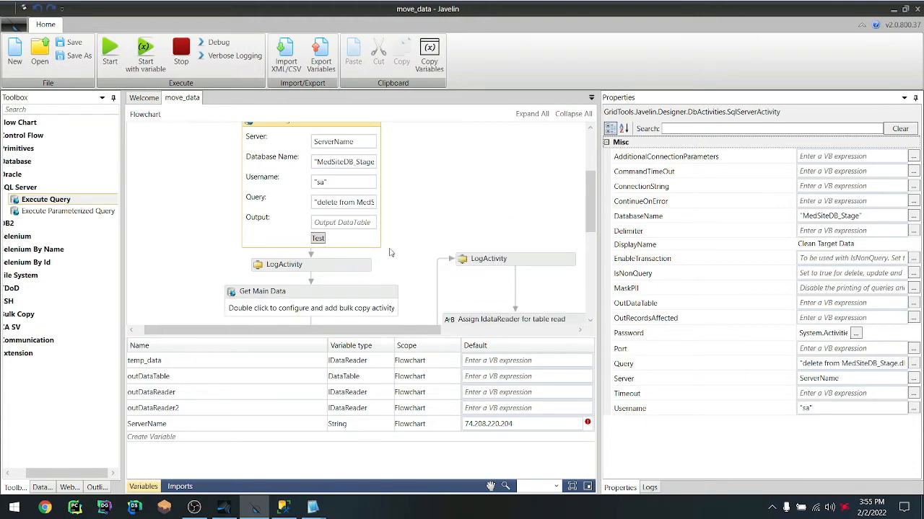
scroll(390, 253, down, 1)
click(303, 238)
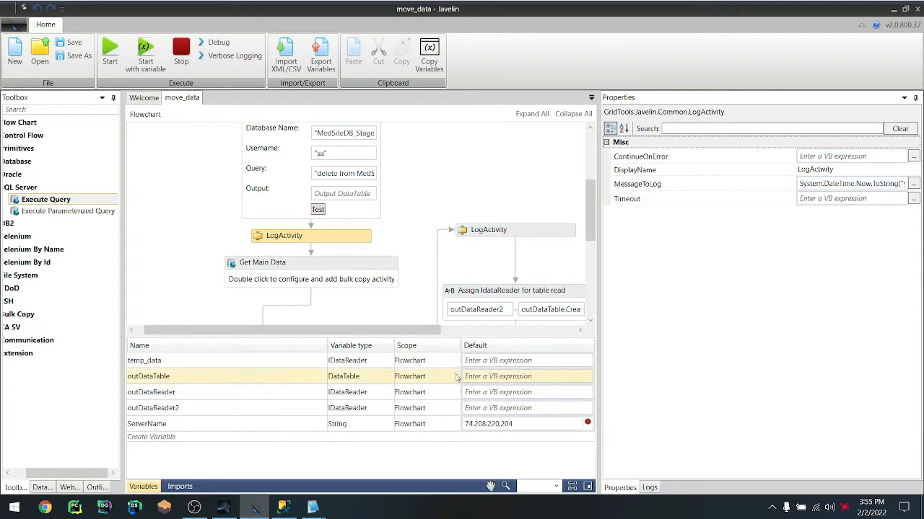
click(528, 431)
click(524, 424)
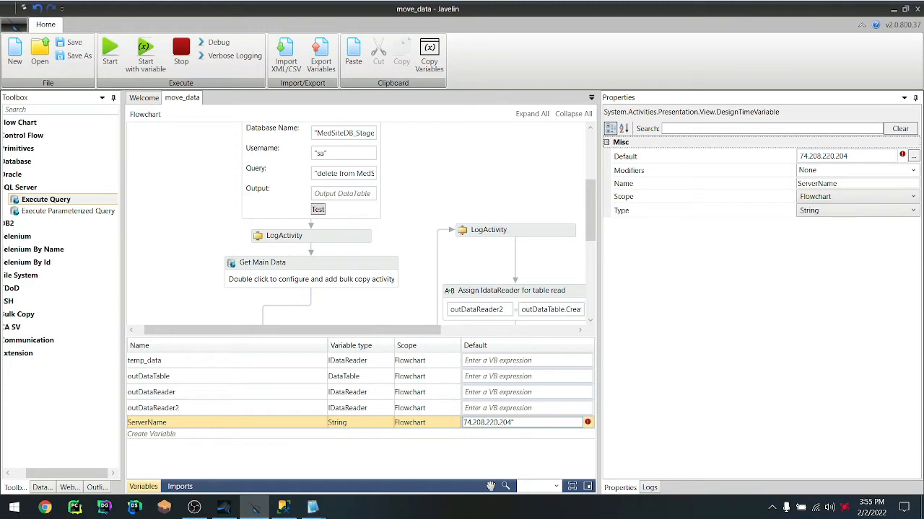
text(")
click(482, 444)
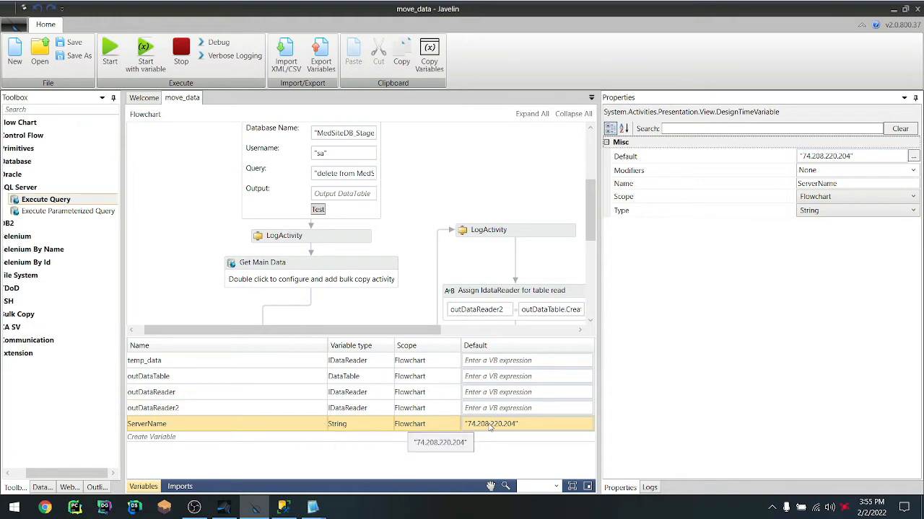
click(317, 209)
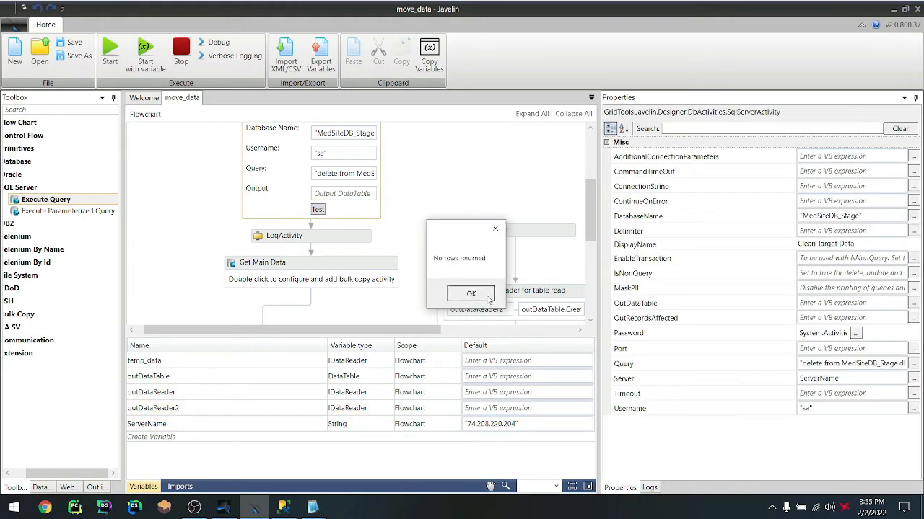
click(470, 293)
Try to prepend a quoted test label and & to the date-time message of the LogActivity below Clean Target Data, discarding the edit
scroll(417, 259, up, 3)
scroll(343, 199, down, 2)
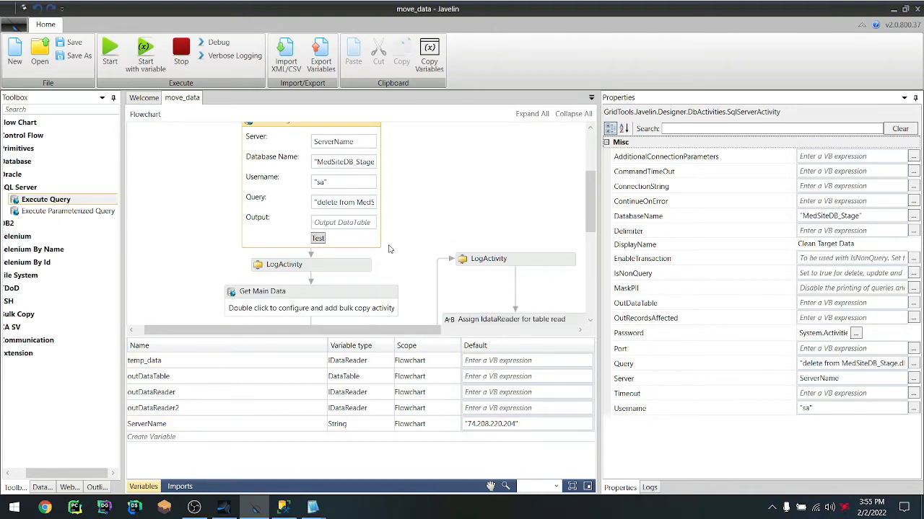
click(334, 270)
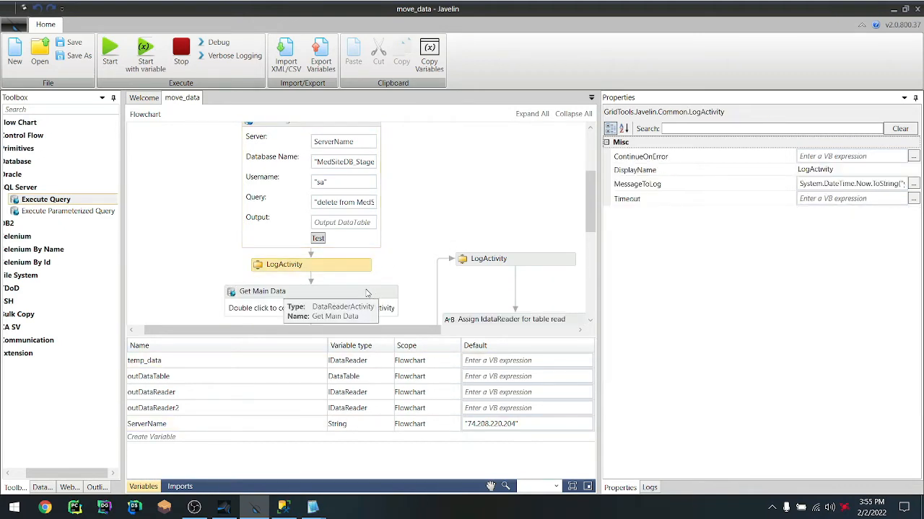
click(913, 185)
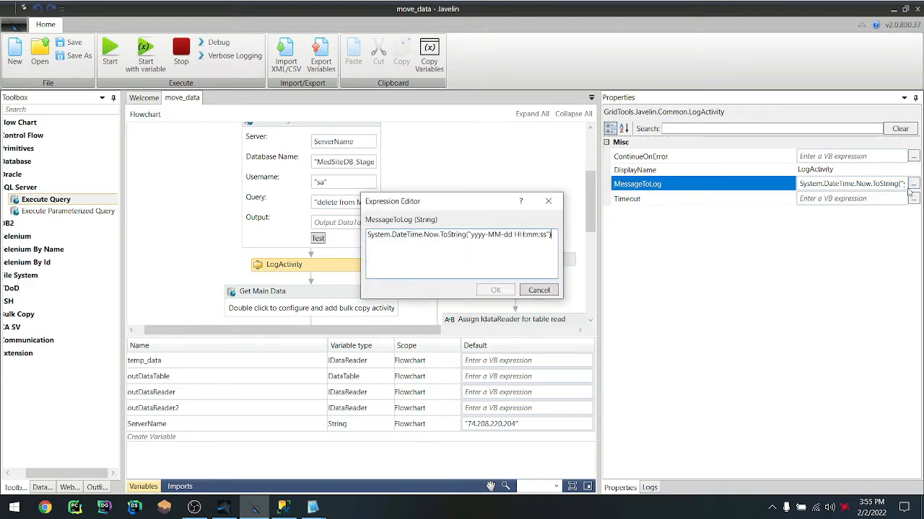
click(371, 240)
text("Tims)
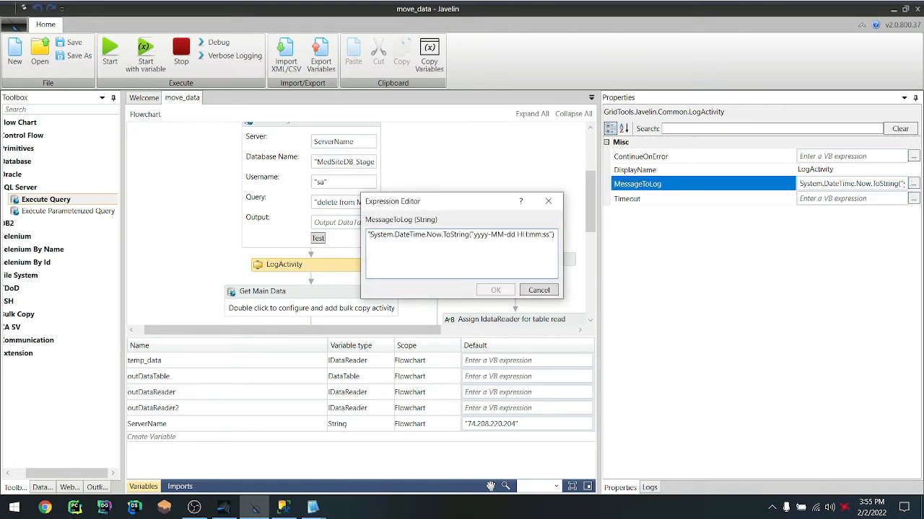
text( test")
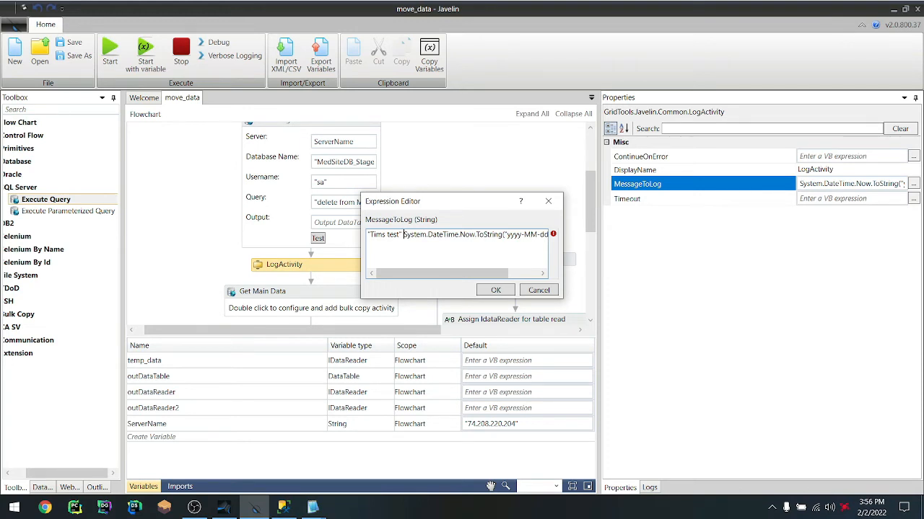
text(&)
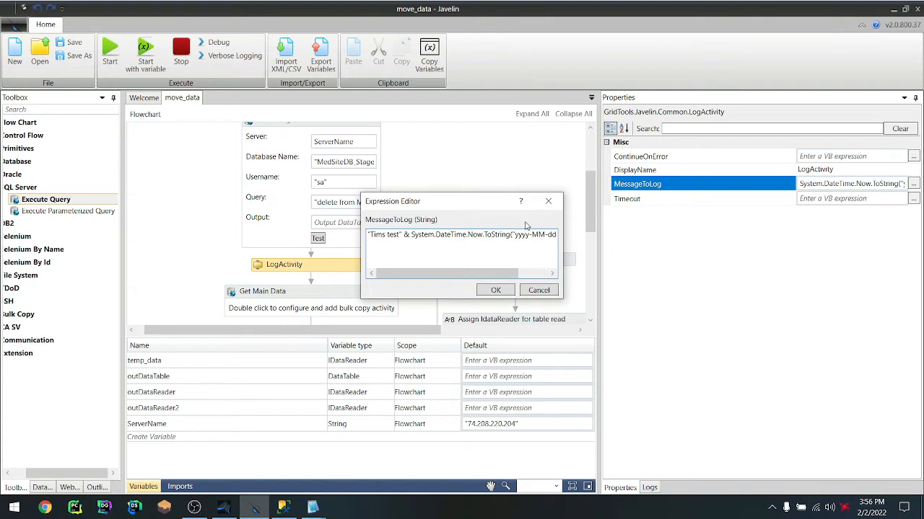
key(Escape)
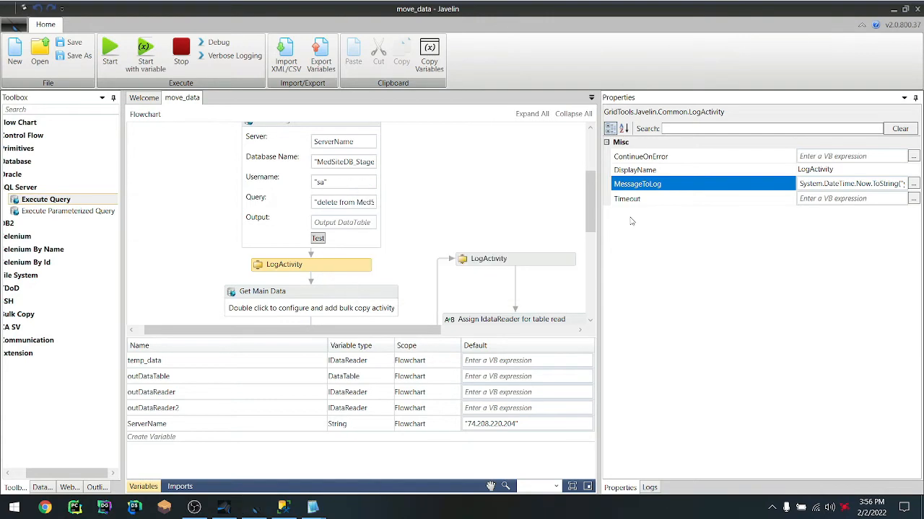
Set the Clean Target Data server to the literal "74.208.220.204" copied from the ServerName default, and hide the variables list
click(332, 300)
scroll(327, 152, up, 2)
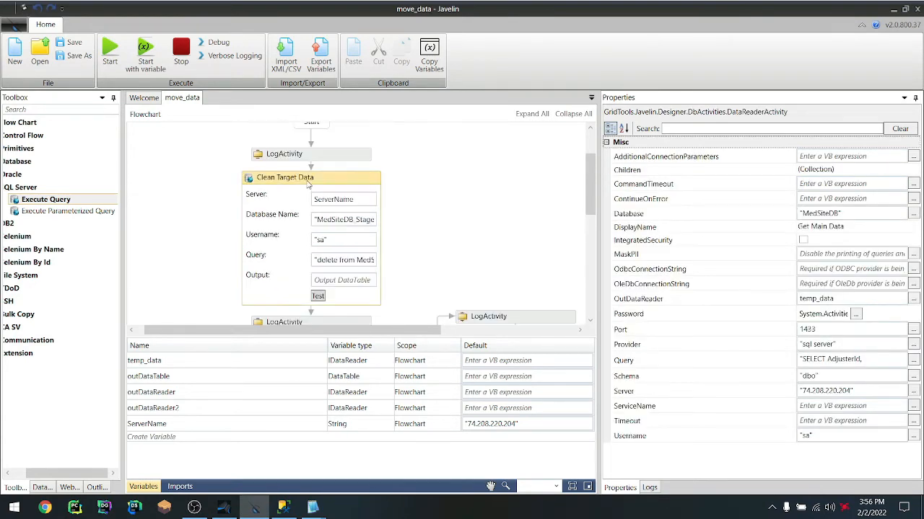
click(308, 185)
scroll(332, 214, down, 2)
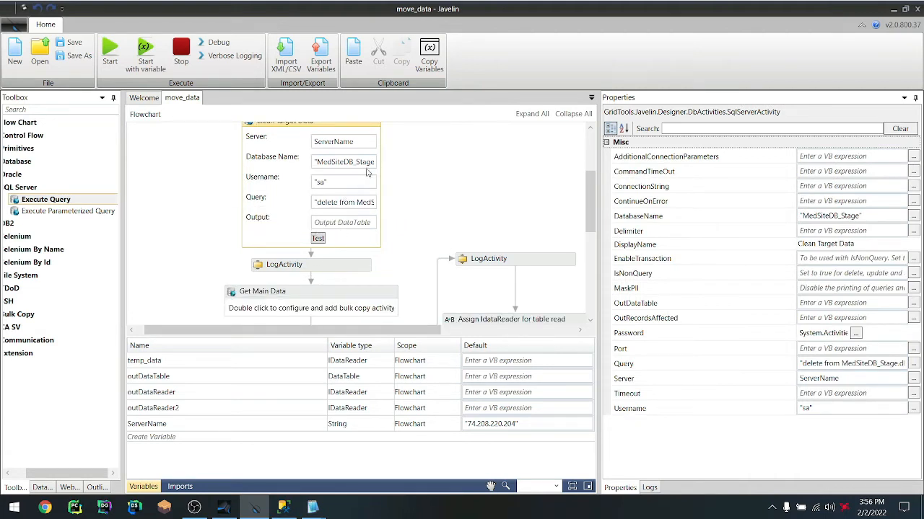
click(527, 424)
click(528, 424)
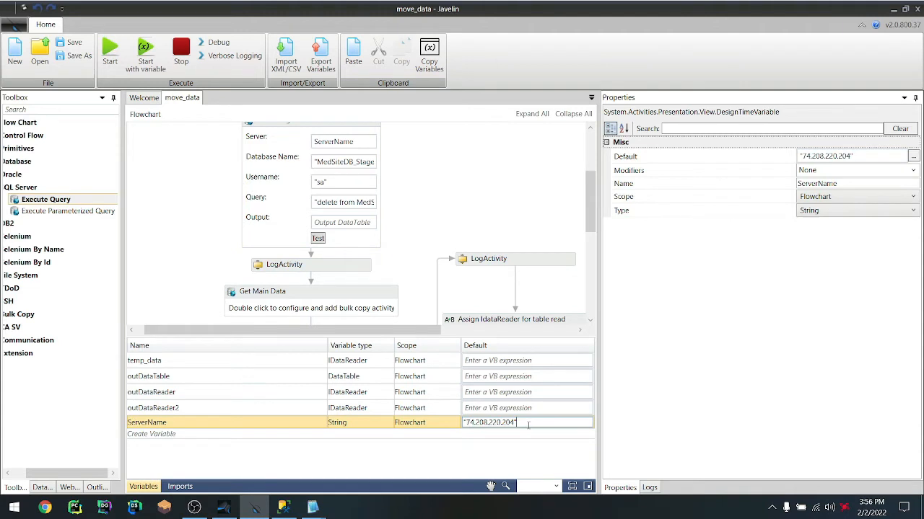
click(356, 141)
double_click(356, 141)
key(ctrl+v)
click(339, 179)
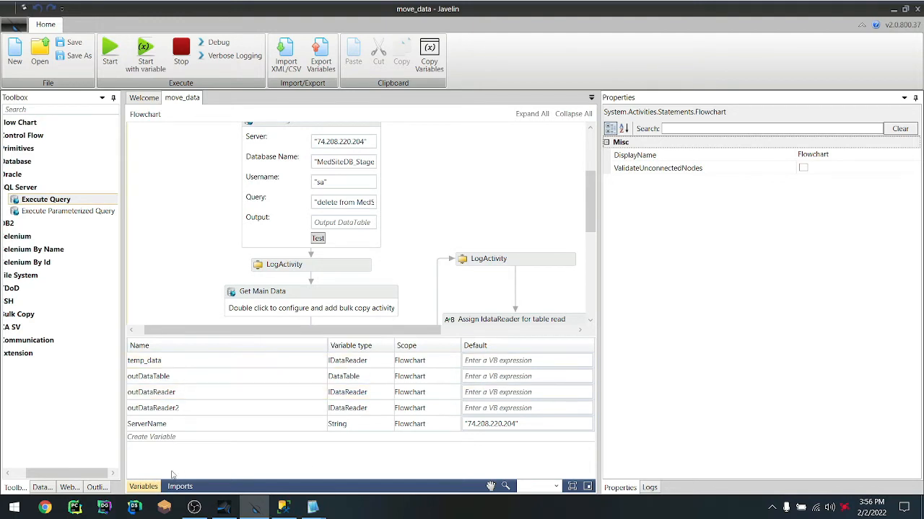
click(143, 487)
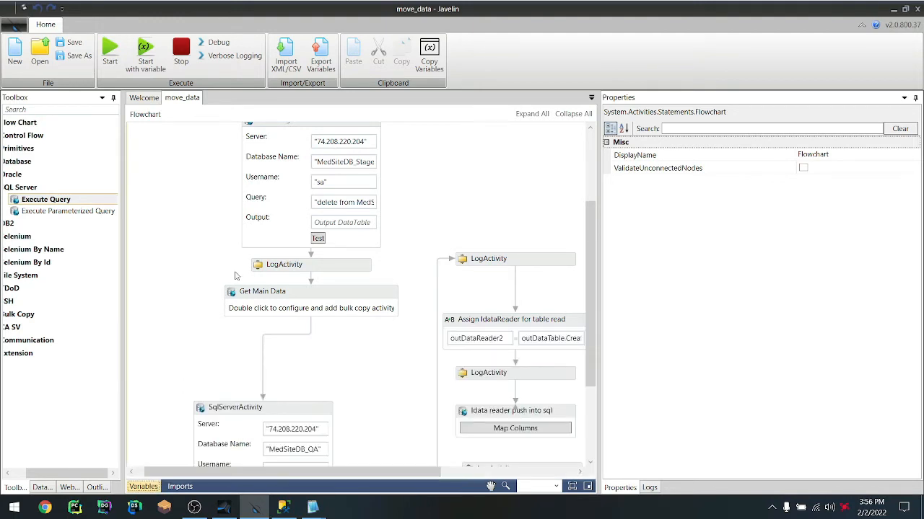
Inspect the properties of LogActivity and Get Main Data and expand the Bulk Copy group of available activities
click(306, 268)
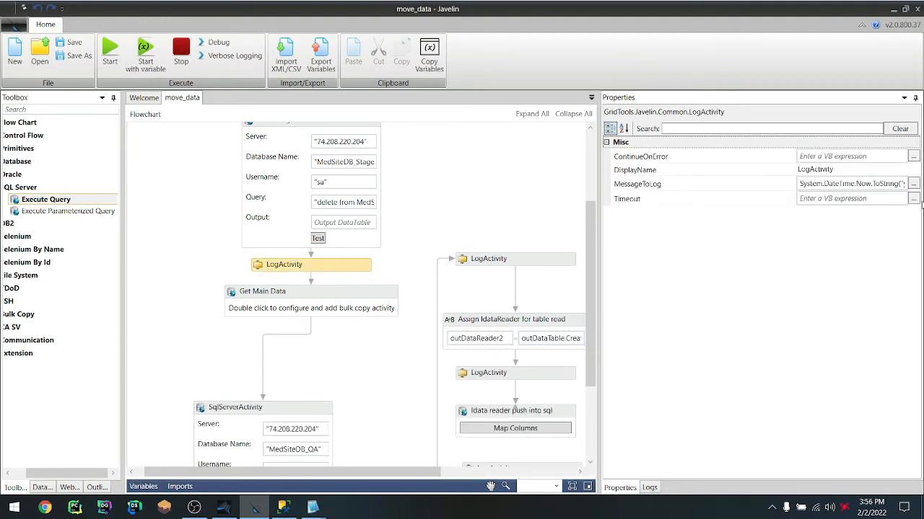
click(280, 305)
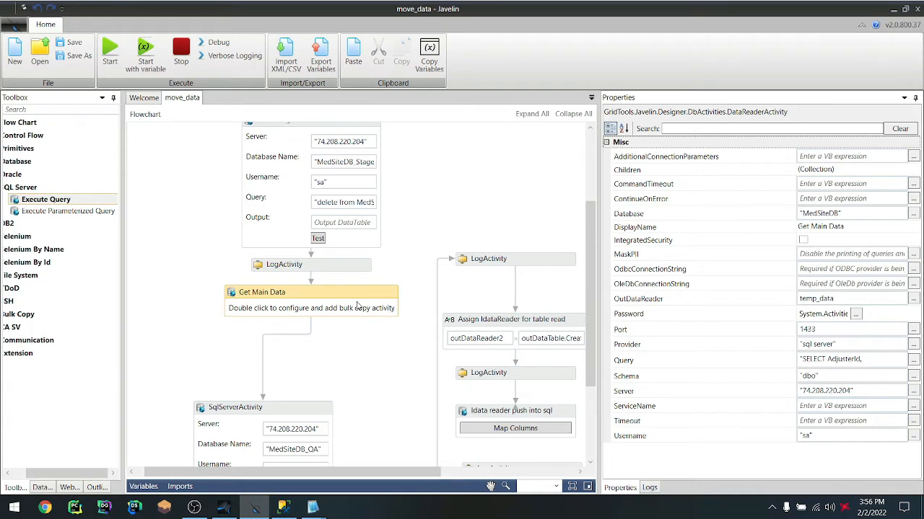
click(6, 473)
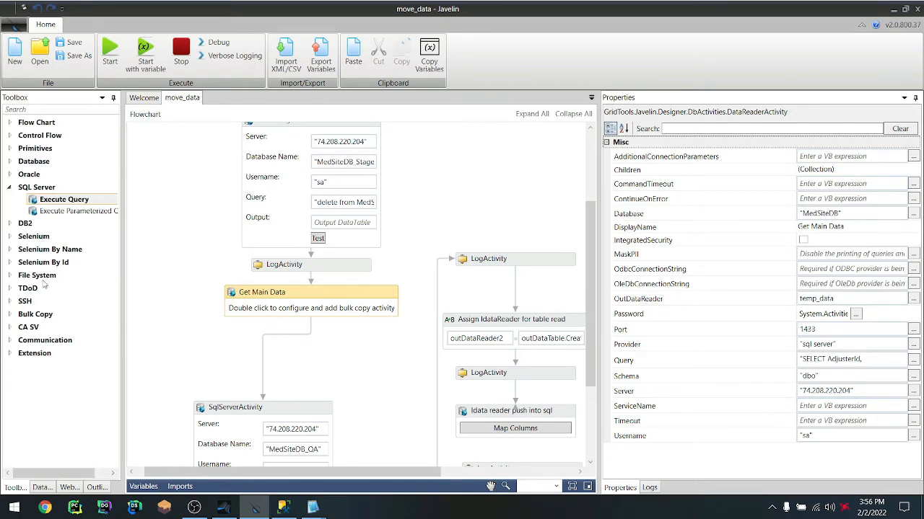
click(10, 315)
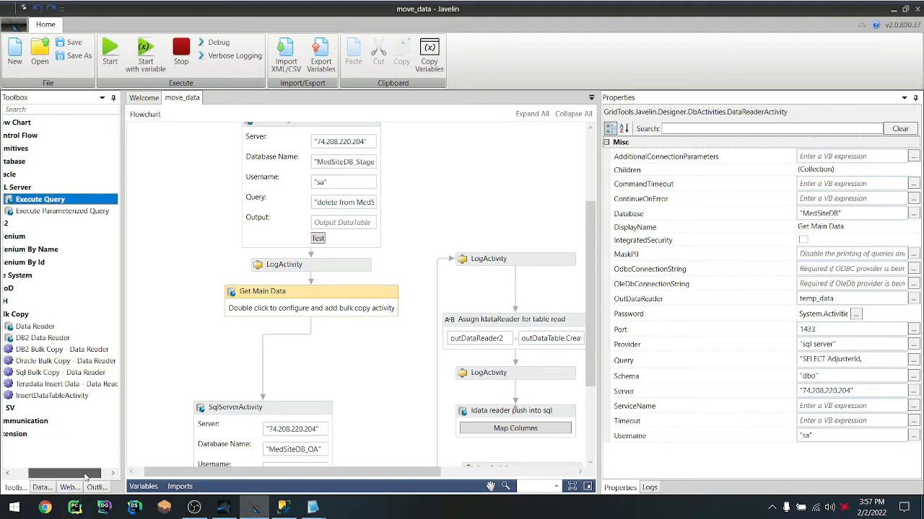
drag(86, 477, 60, 476)
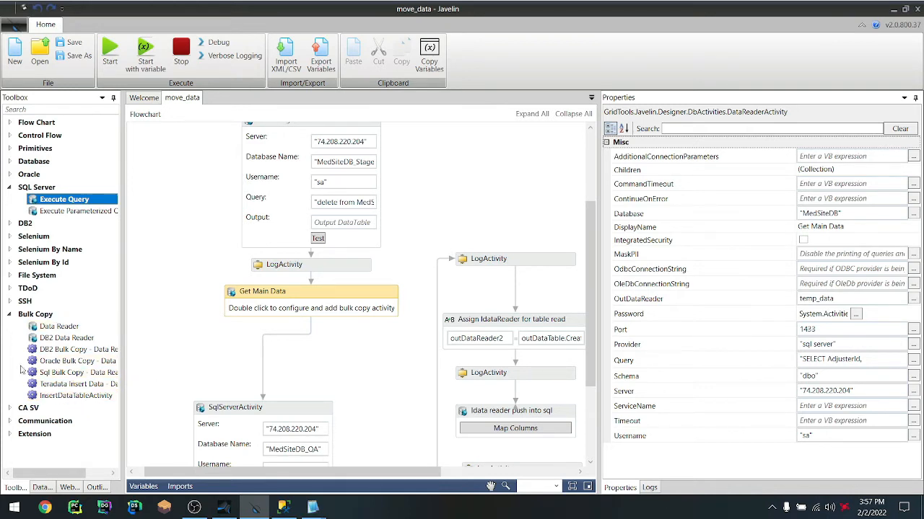
Try placing a Sql Bulk Copy - Data Reader activity and a Data Reader activity beside Clean Target Data, deleting each one
drag(40, 372, 473, 181)
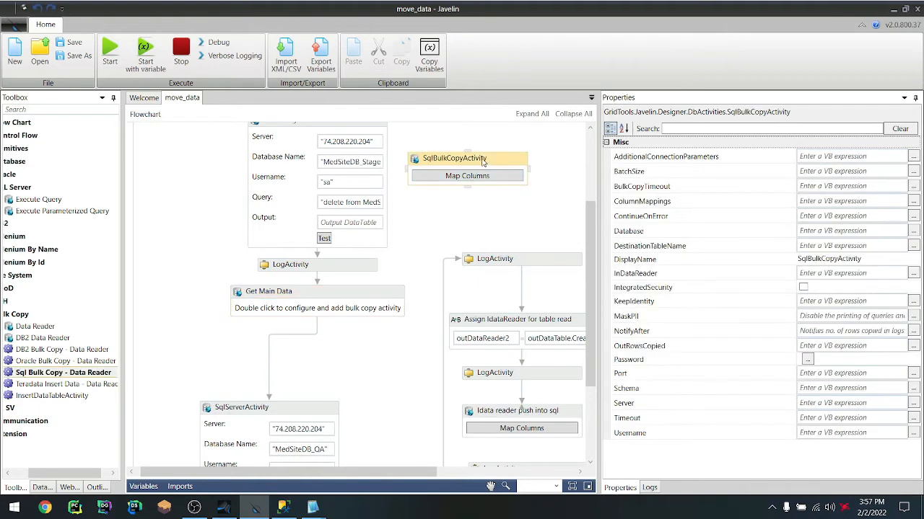
key(Delete)
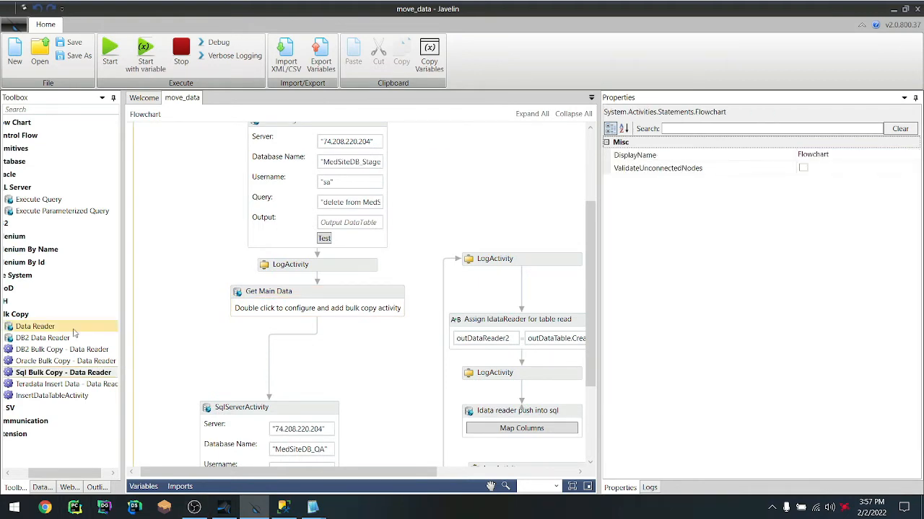
drag(61, 339, 491, 192)
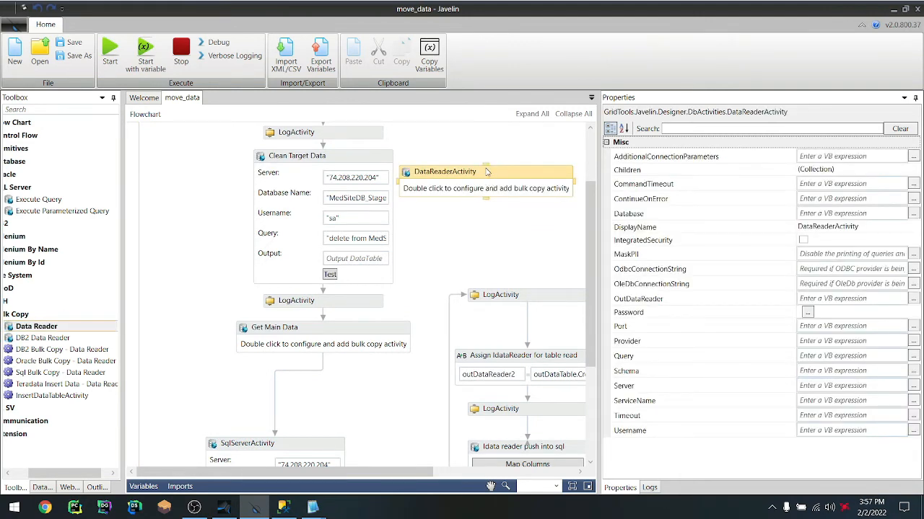
key(Delete)
scroll(376, 324, down, 3)
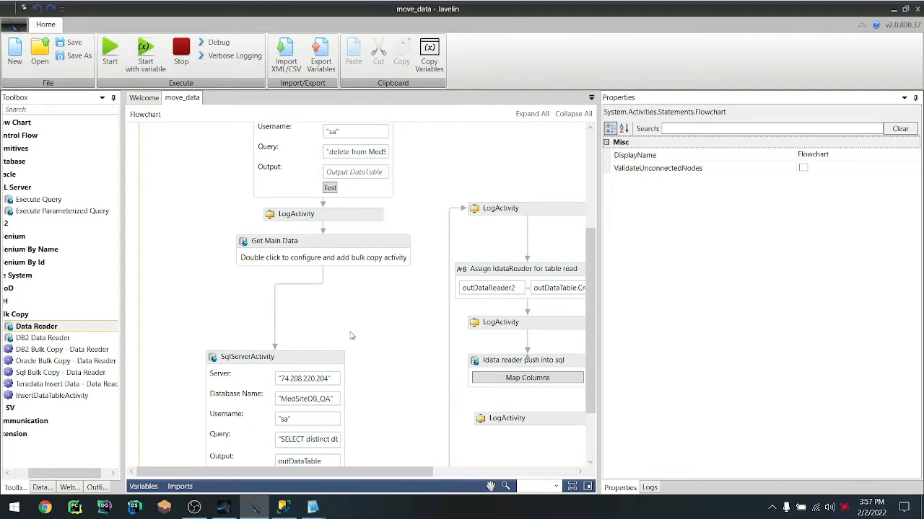
Open the Get Main Data activity and examine its full SELECT query on MedSiteDB.dbo.Adjuster, closing the expression without changes
click(334, 251)
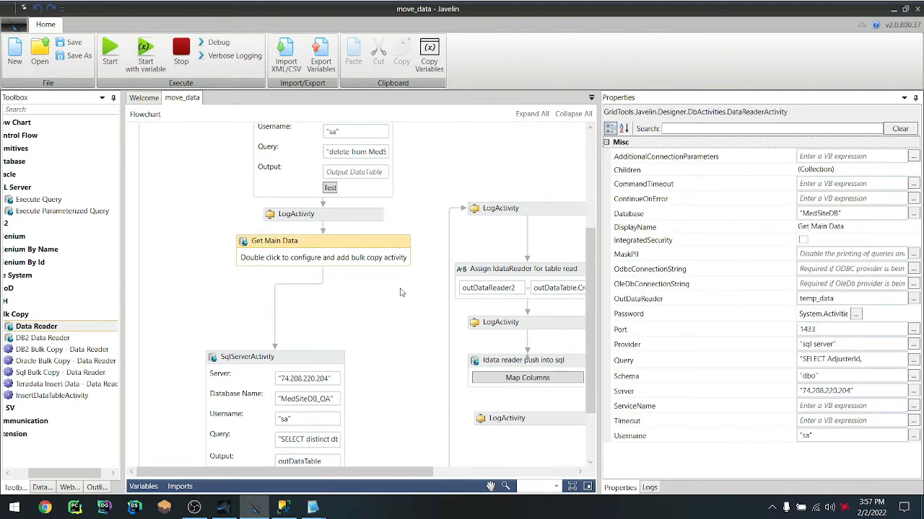
double_click(337, 265)
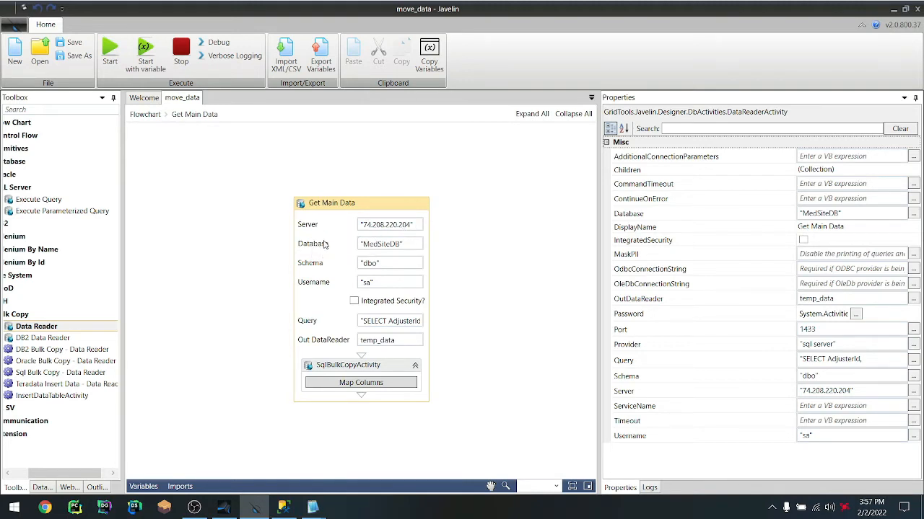
click(401, 322)
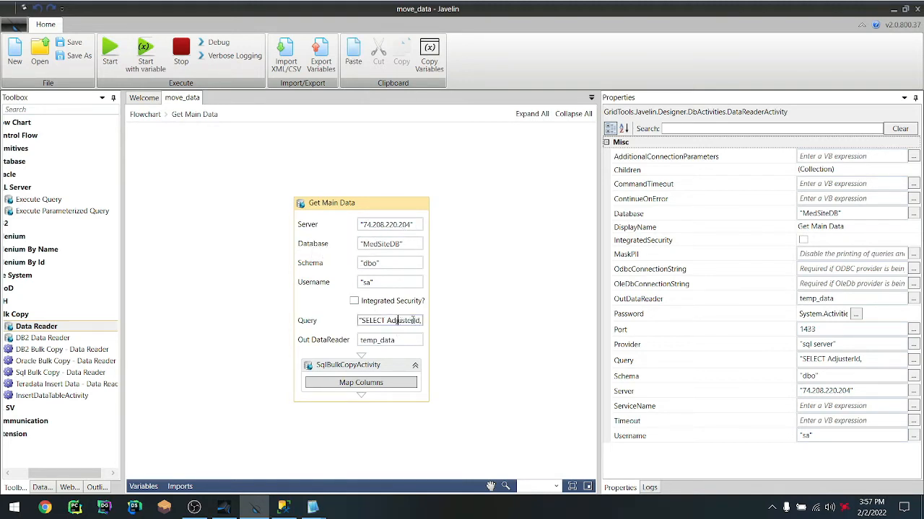
click(913, 360)
click(469, 265)
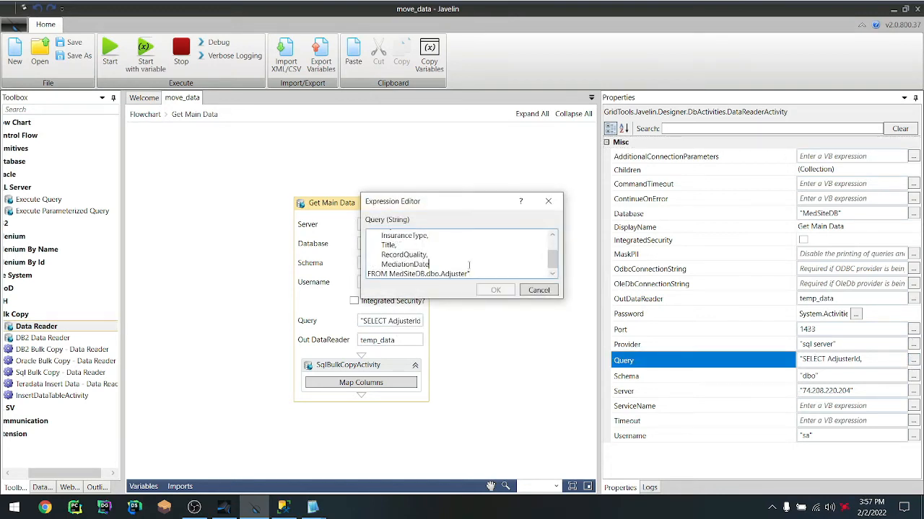
drag(489, 277, 320, 226)
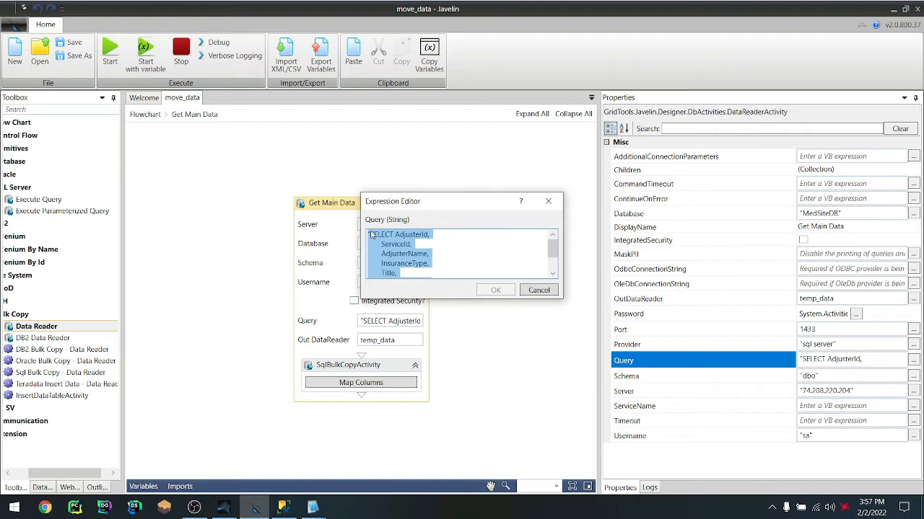
click(405, 238)
drag(394, 235, 437, 266)
click(539, 290)
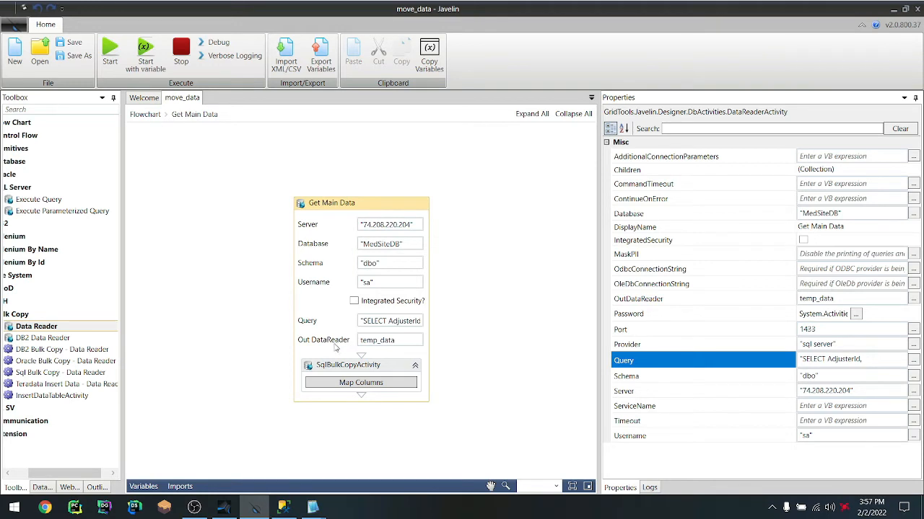
Check the temp_data variable used as Out DataReader and search the .NET types for idataread, cancelling the type selection
click(377, 341)
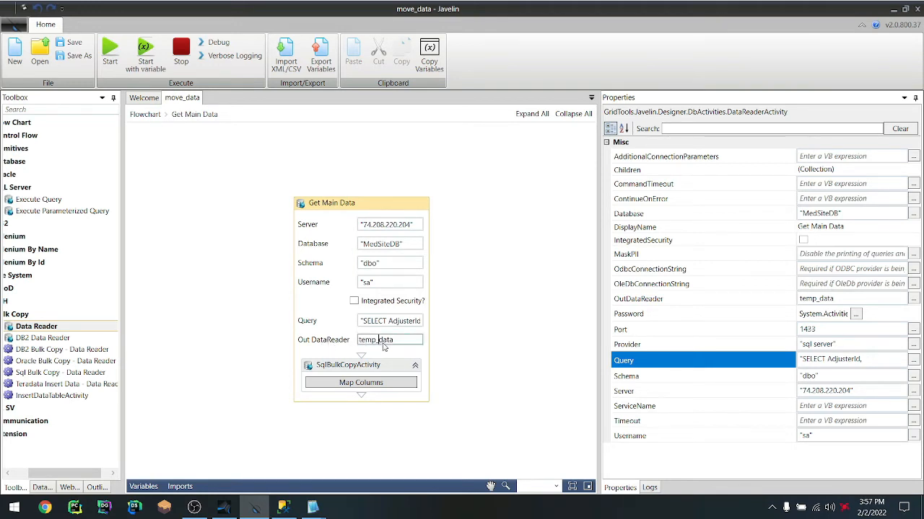
click(143, 487)
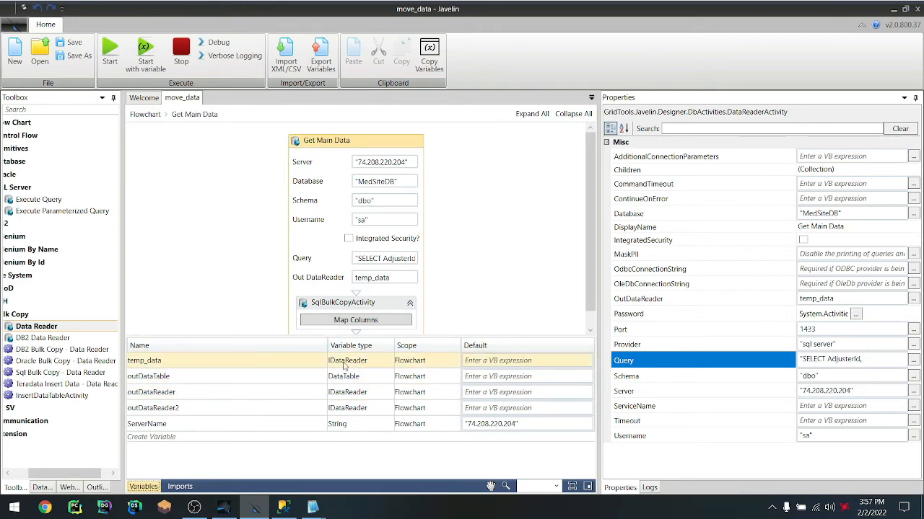
click(365, 428)
click(374, 427)
click(387, 425)
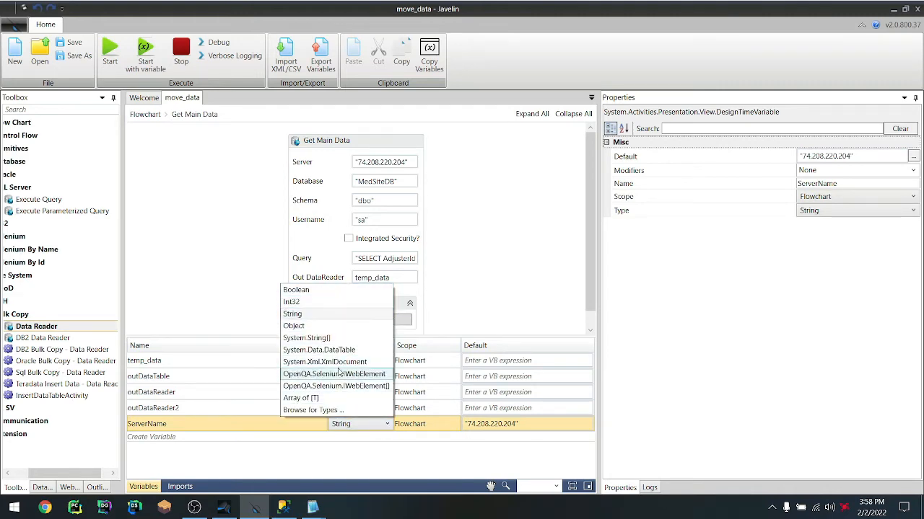
click(336, 409)
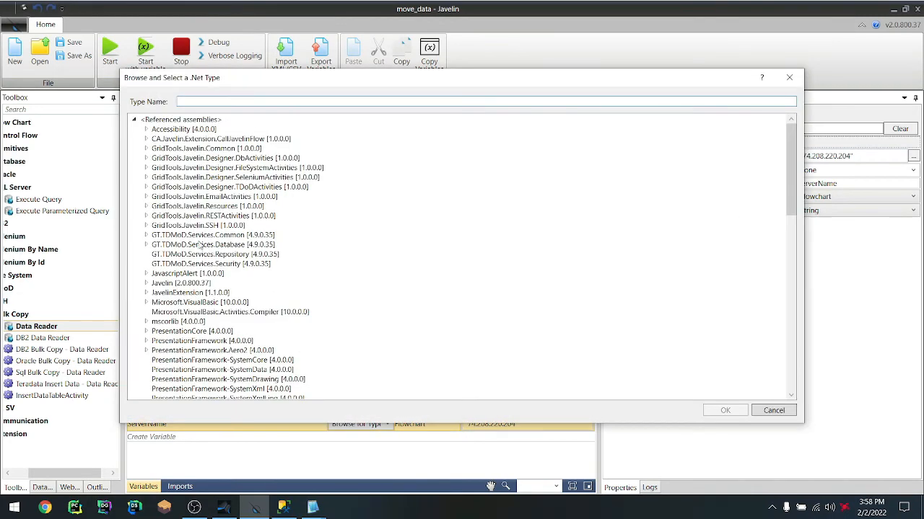
text(idat)
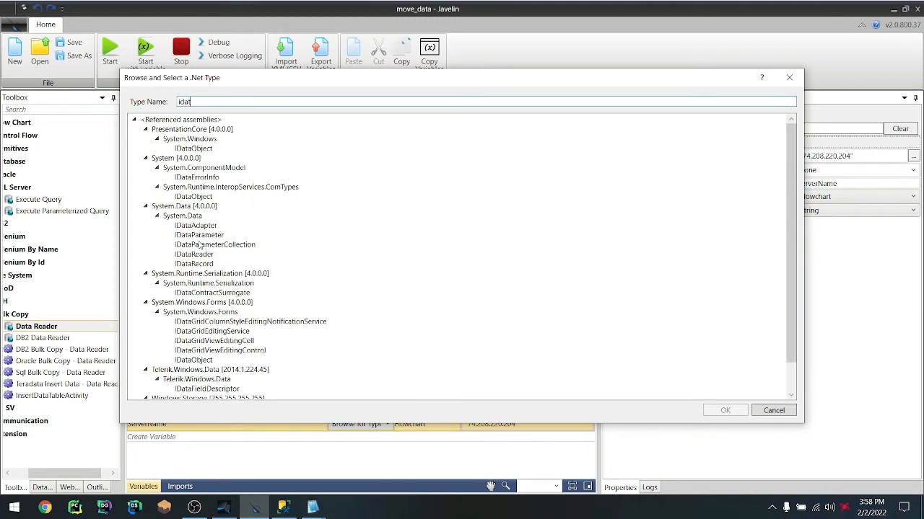
text(aread)
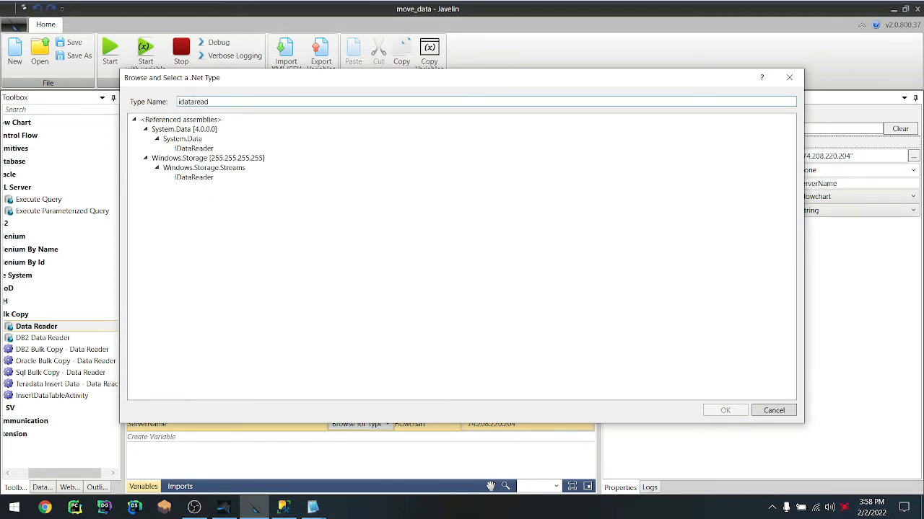
click(788, 415)
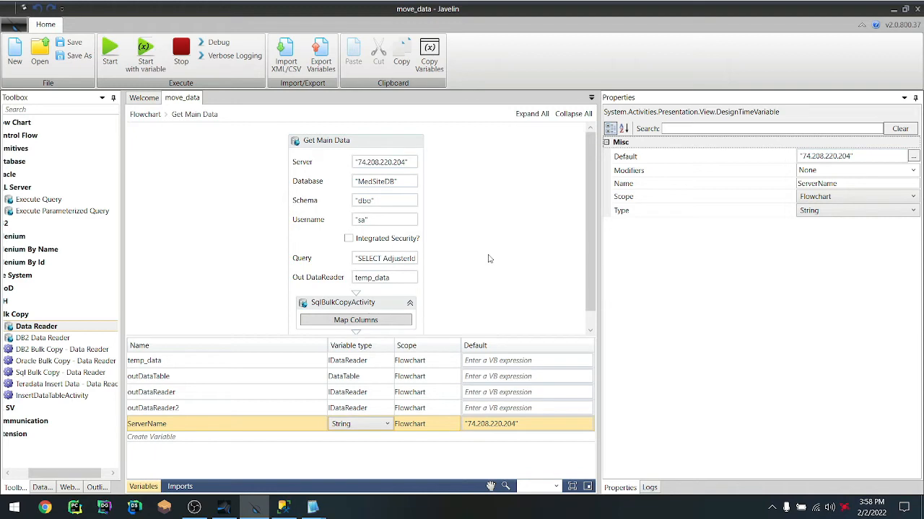
click(488, 200)
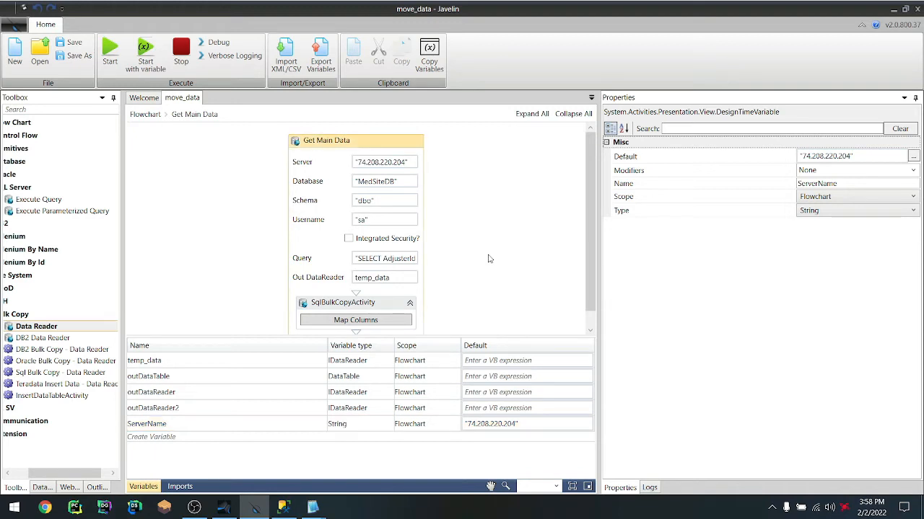
Hide the variables list and inspect the column mappings and properties of SqlBulkCopyActivity inside Get Main Data, making no changes
click(143, 487)
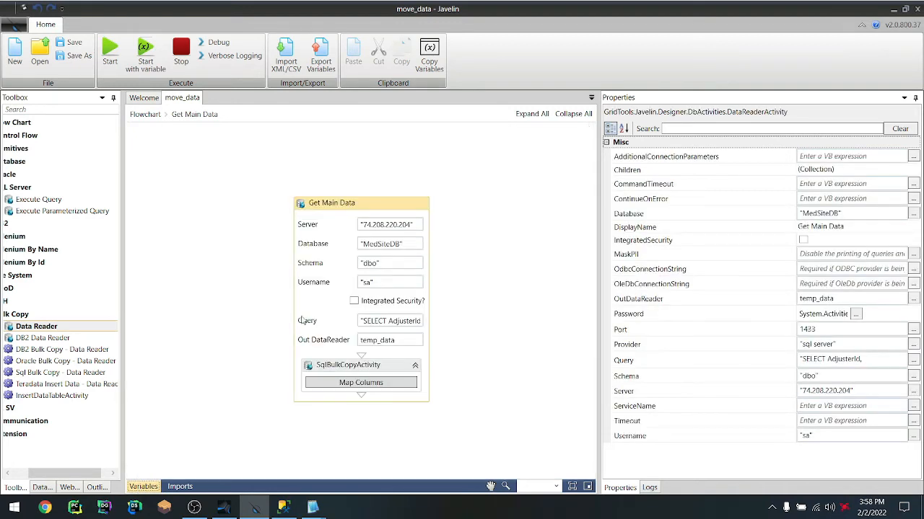
click(370, 367)
click(360, 383)
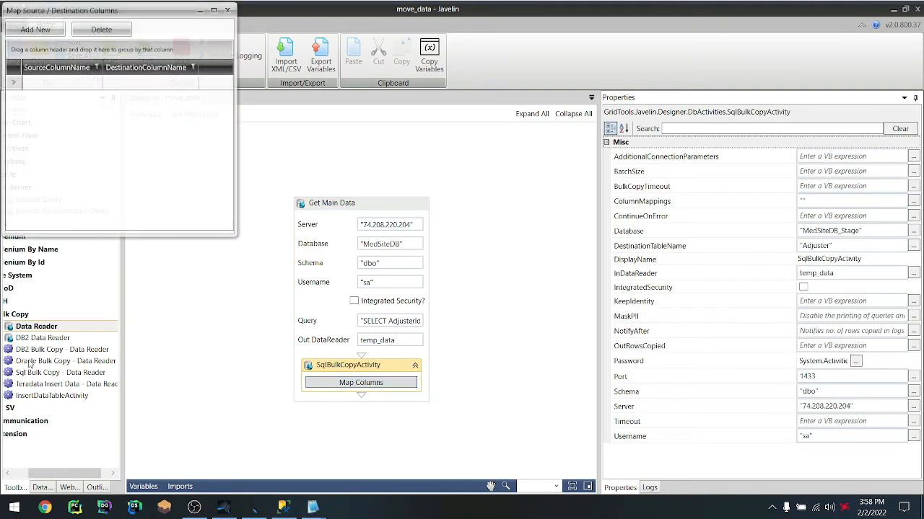
click(227, 10)
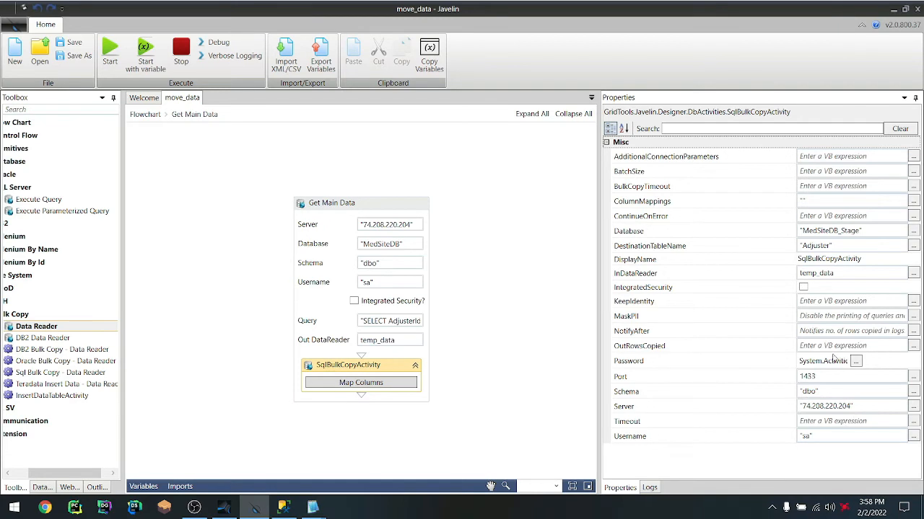
click(516, 246)
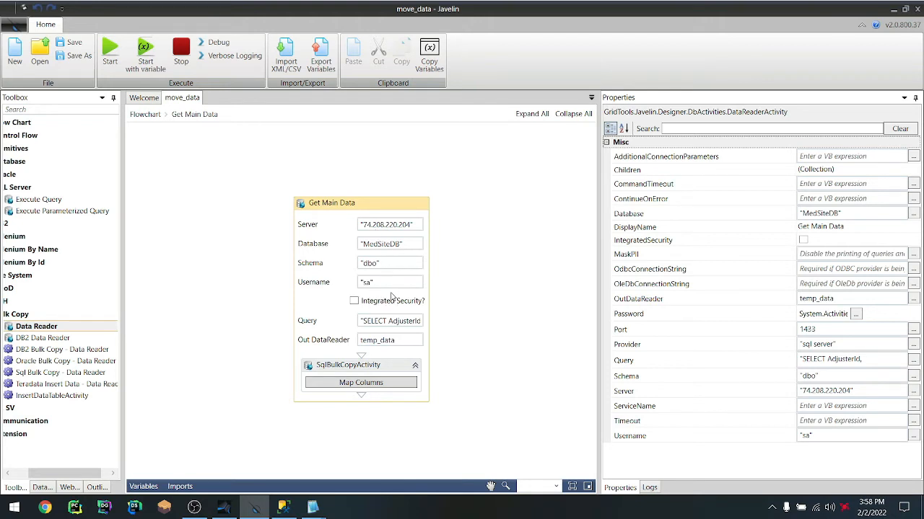
Review the source database and query of Get Main Data and the destination properties of its SqlBulkCopyActivity
click(397, 247)
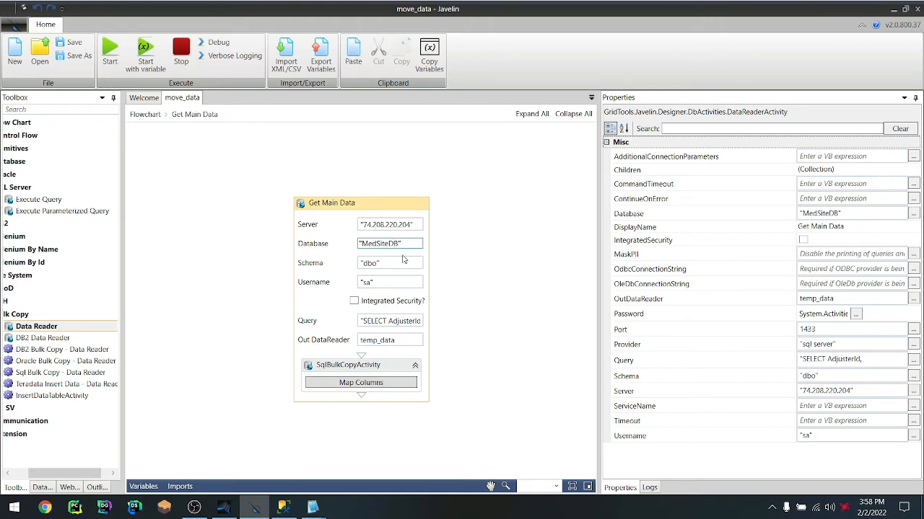
drag(404, 244, 348, 246)
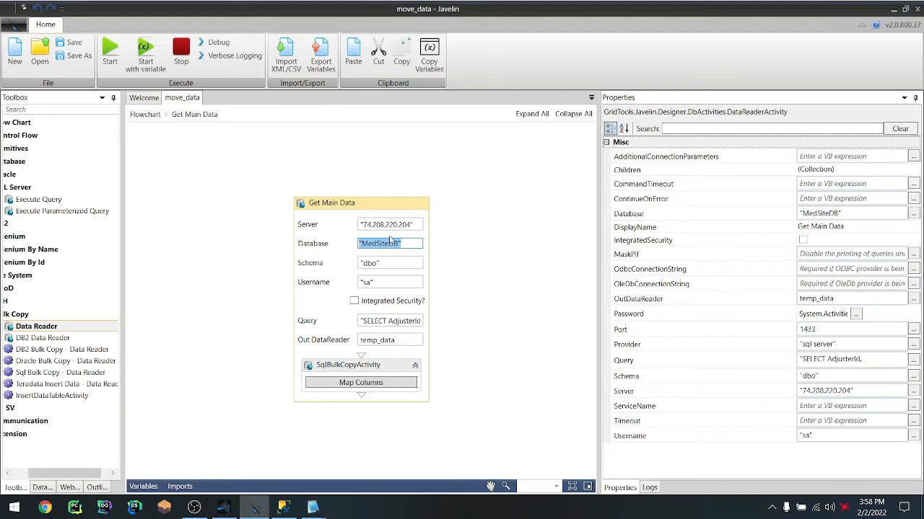
click(363, 323)
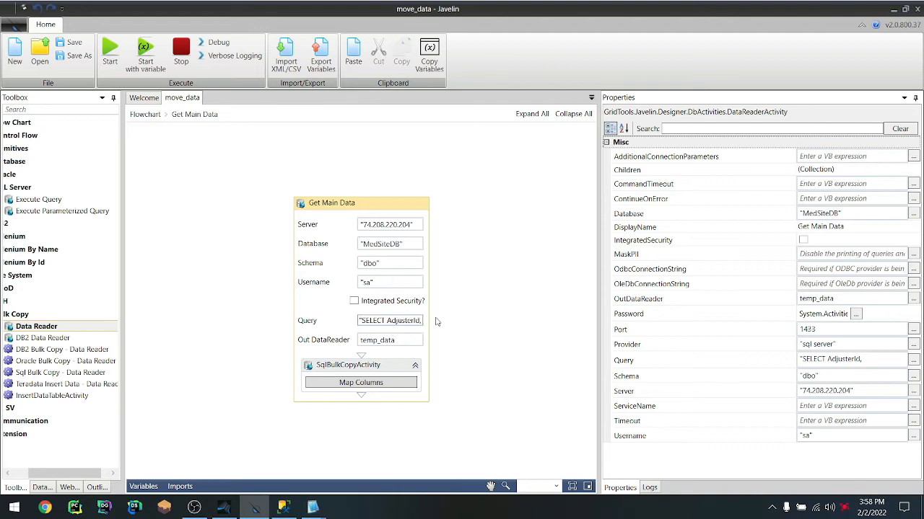
click(366, 373)
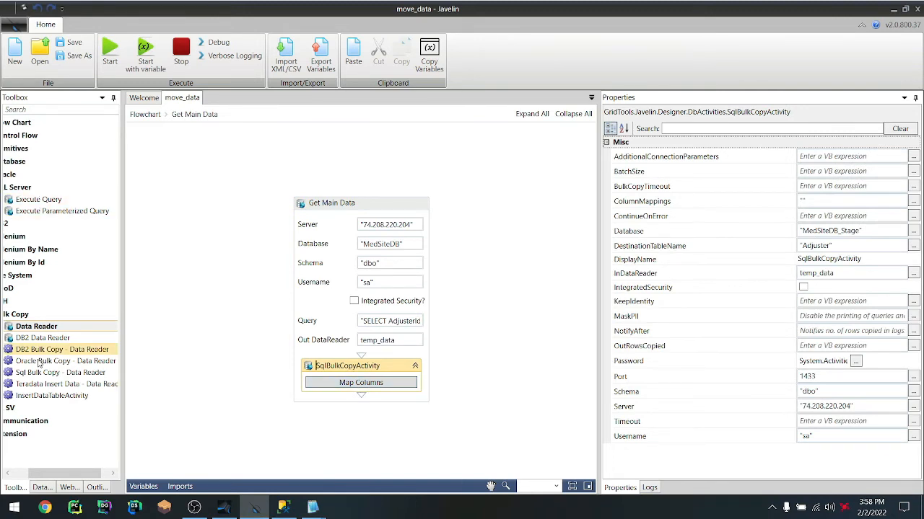
Try placing an Oracle Bulk Copy - Data Reader activity beside Clean Target Data in the main flowchart, deleting it again
drag(60, 475, 39, 477)
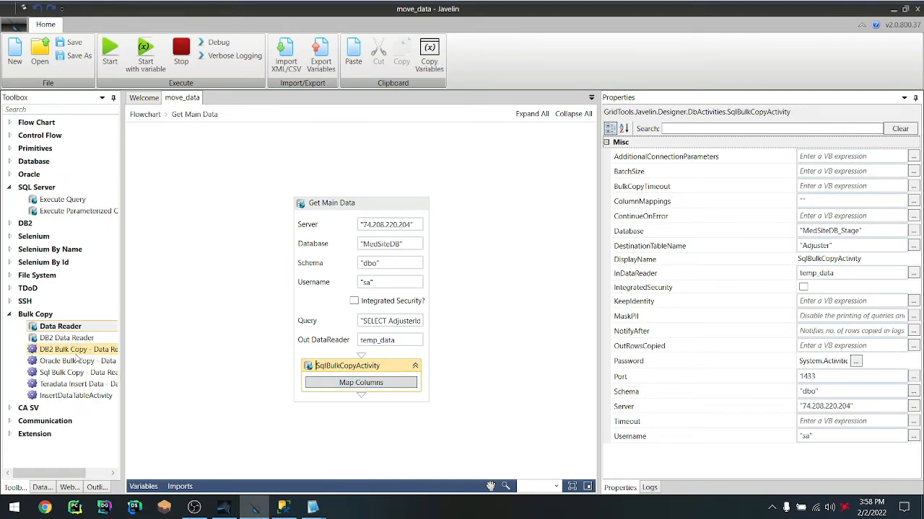
click(63, 373)
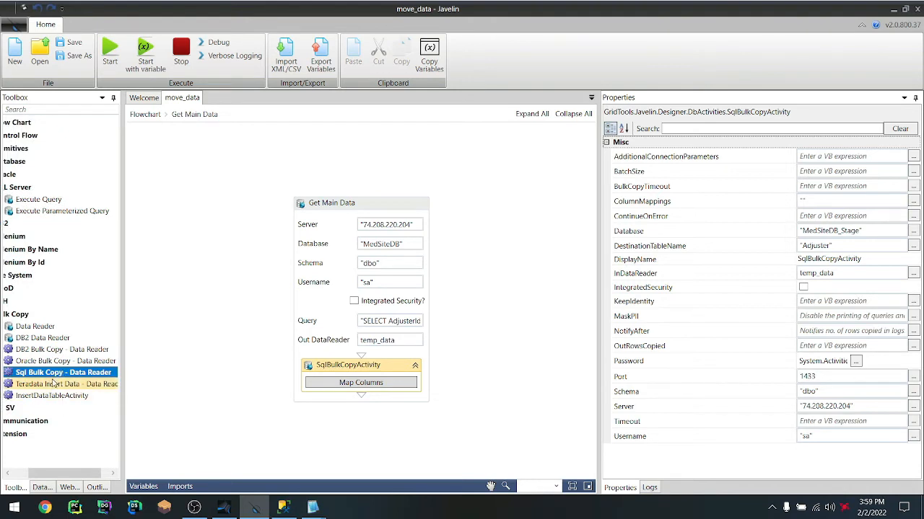
click(47, 363)
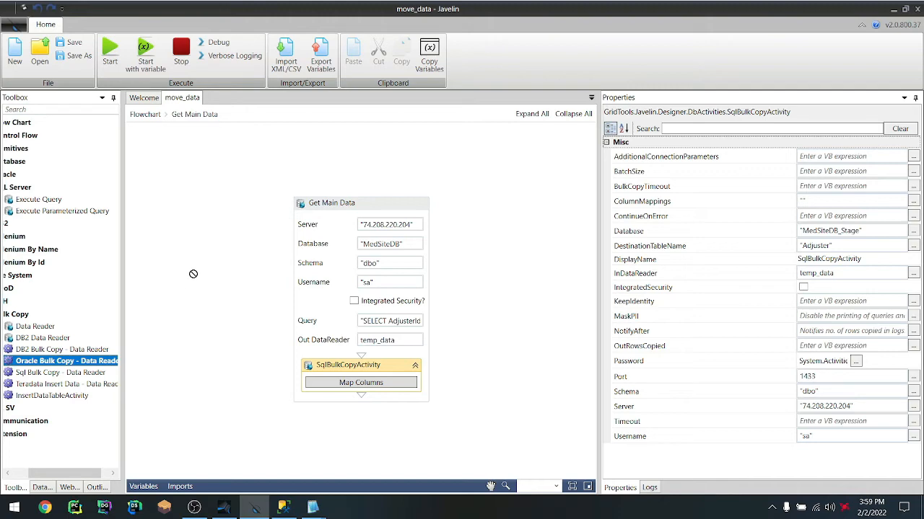
click(144, 119)
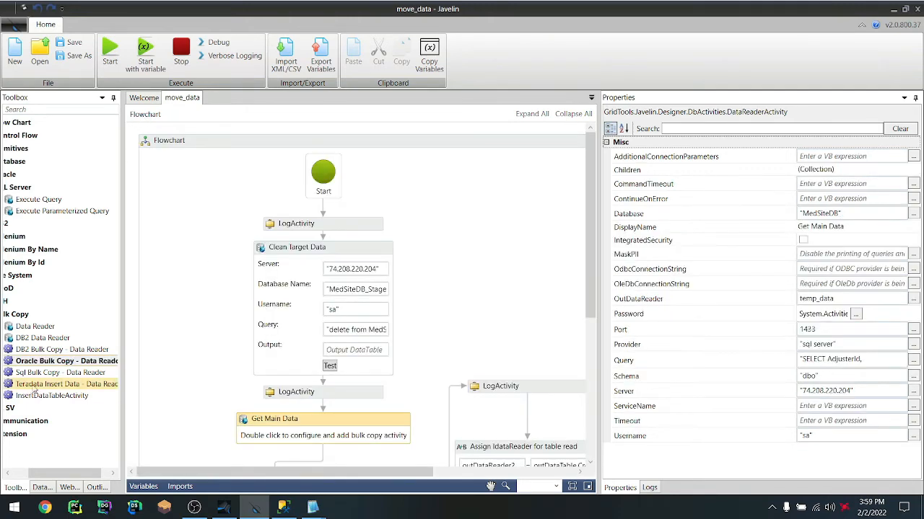
drag(63, 361, 184, 278)
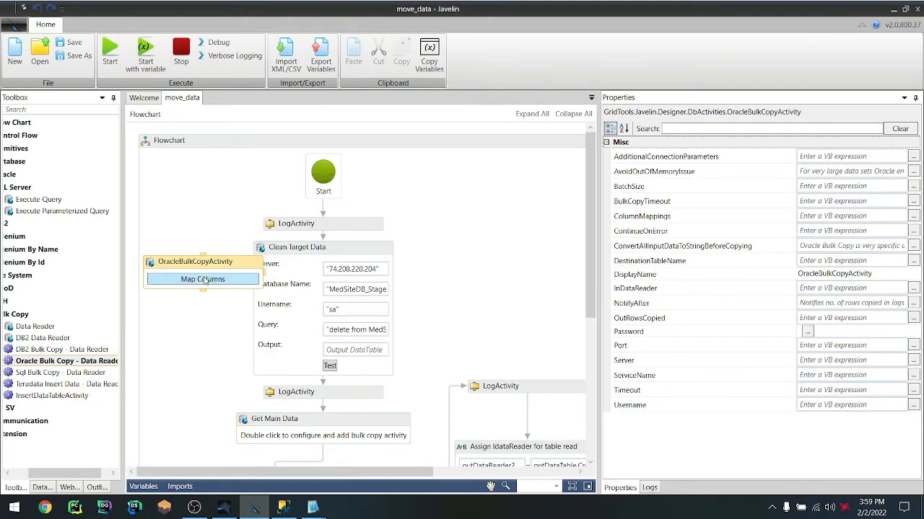
key(Delete)
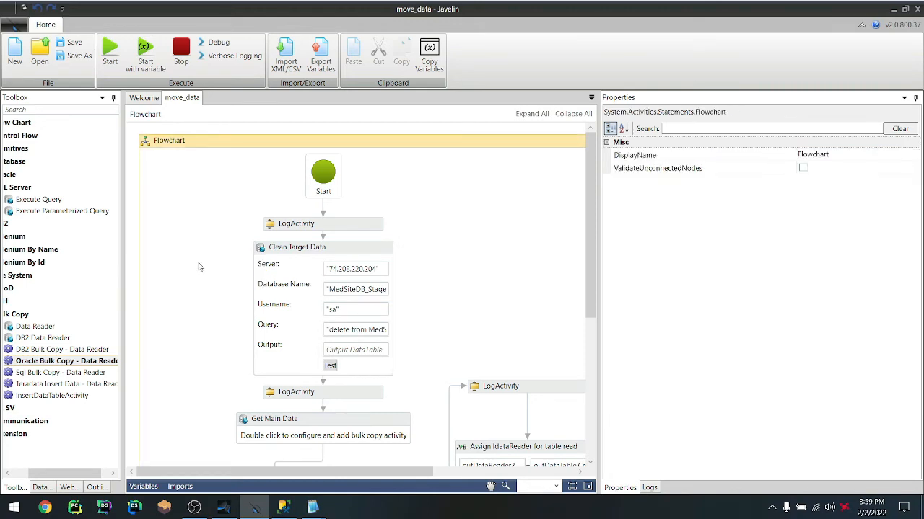
Review the Clean Target Data query and delete the connector from Get Main Data to SqlServerActivity
scroll(205, 272, down, 2)
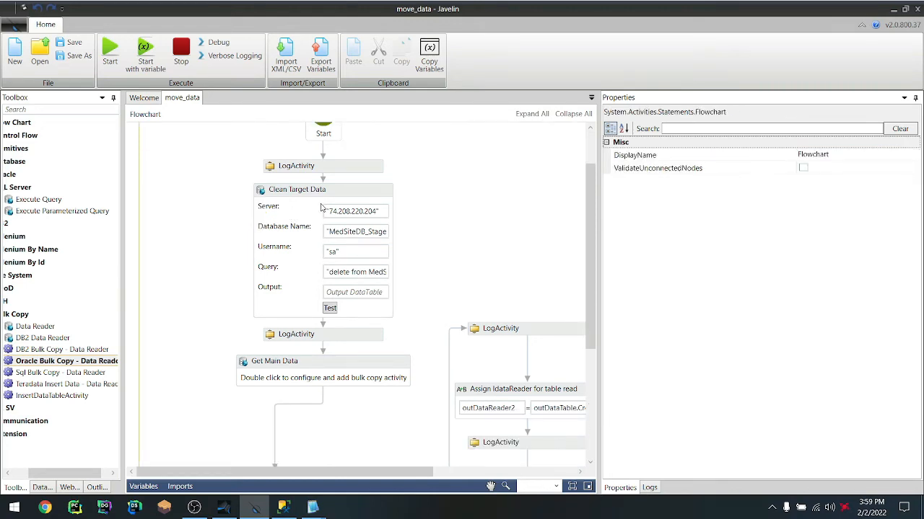
scroll(321, 207, down, 2)
click(332, 214)
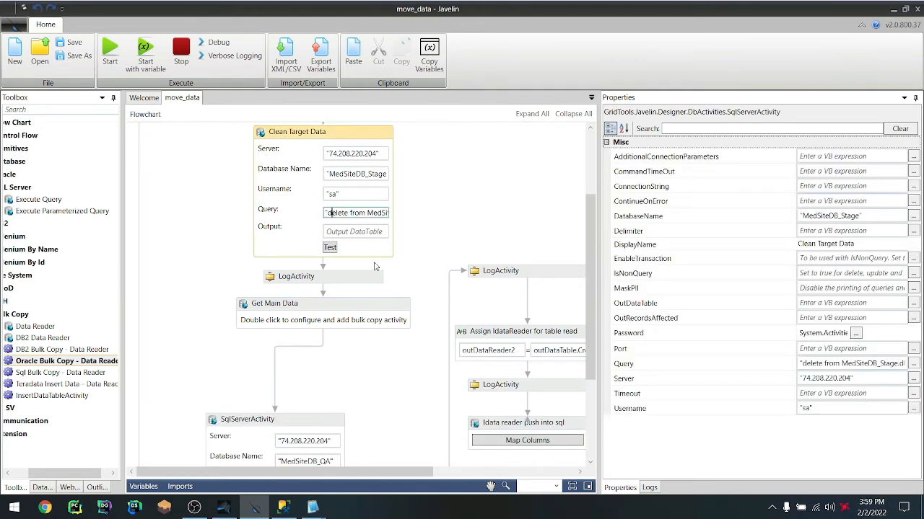
click(321, 315)
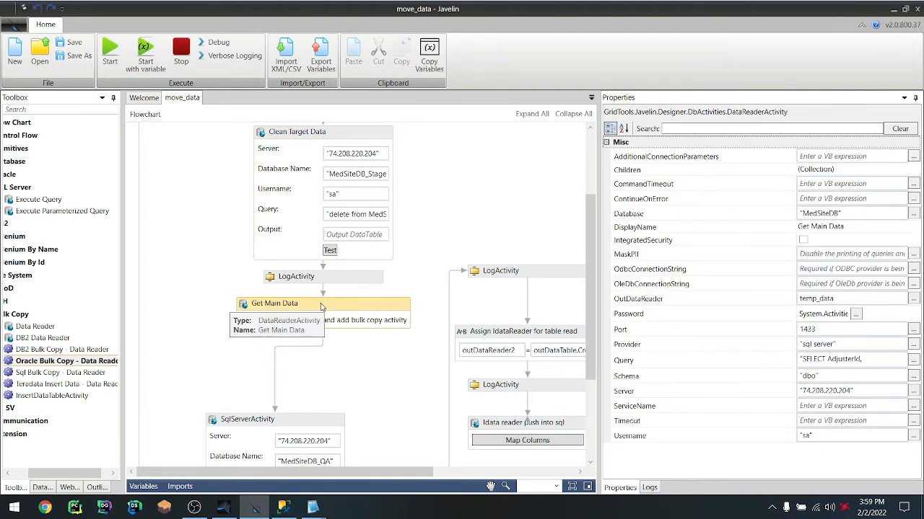
click(304, 352)
key(Delete)
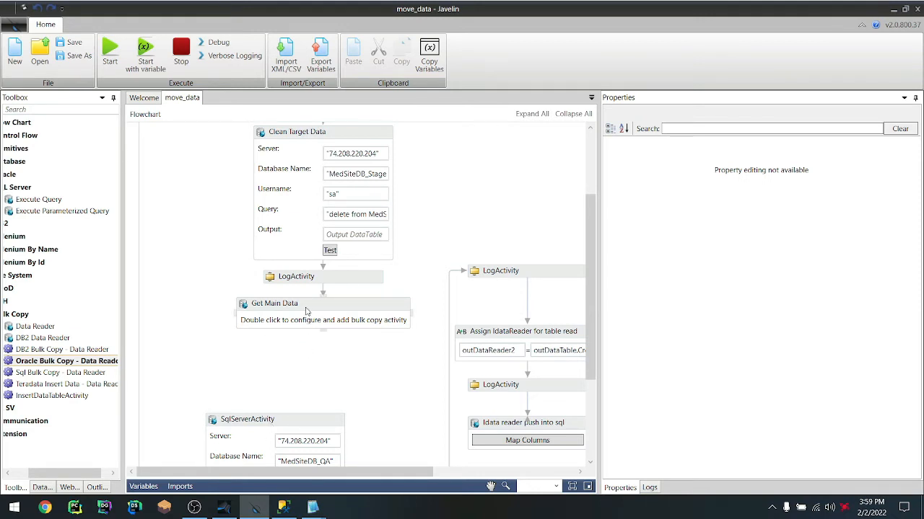
Run the move_data flow, saving its changes before the run
click(110, 51)
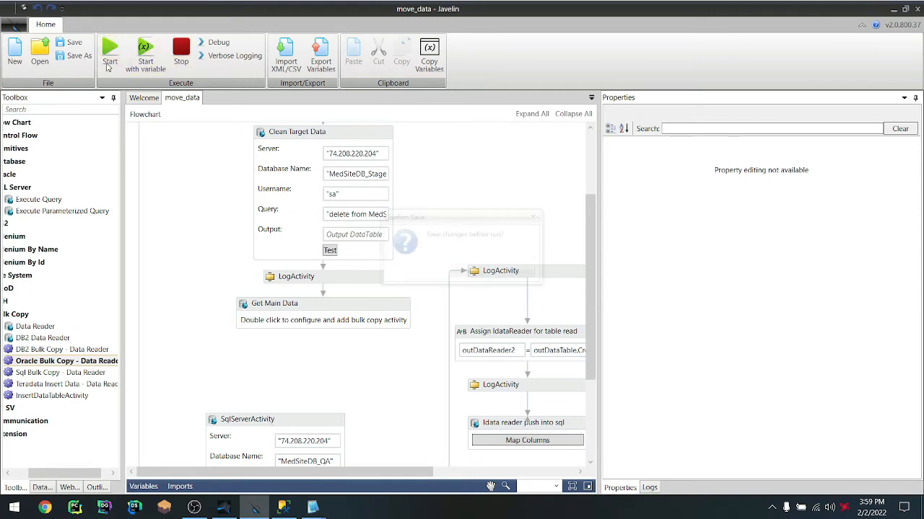
click(471, 273)
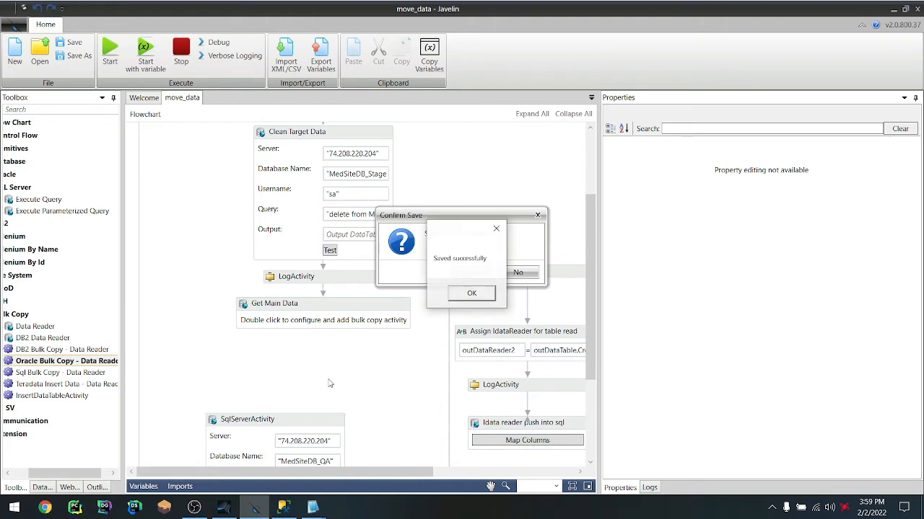
click(478, 294)
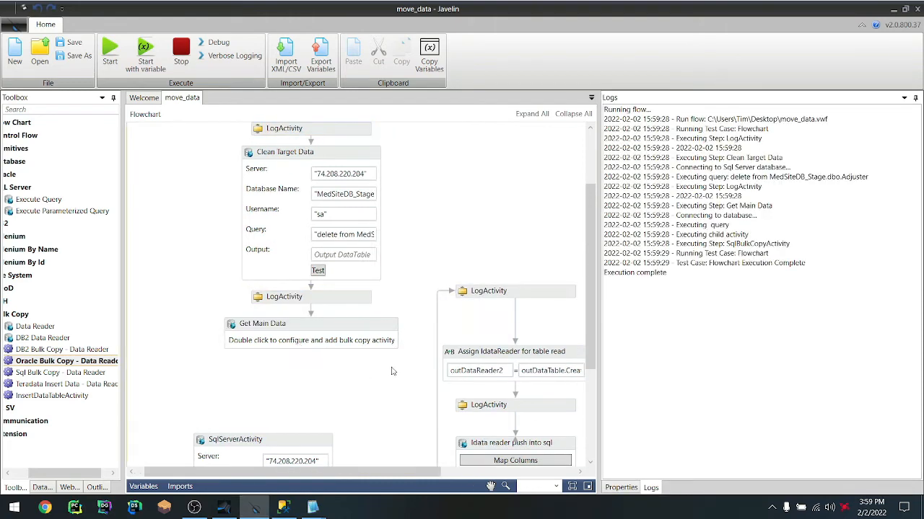
Switch to SQL Server Management Studio and review the SELECT query on the MedSiteDB_QA Adjuster table
click(315, 509)
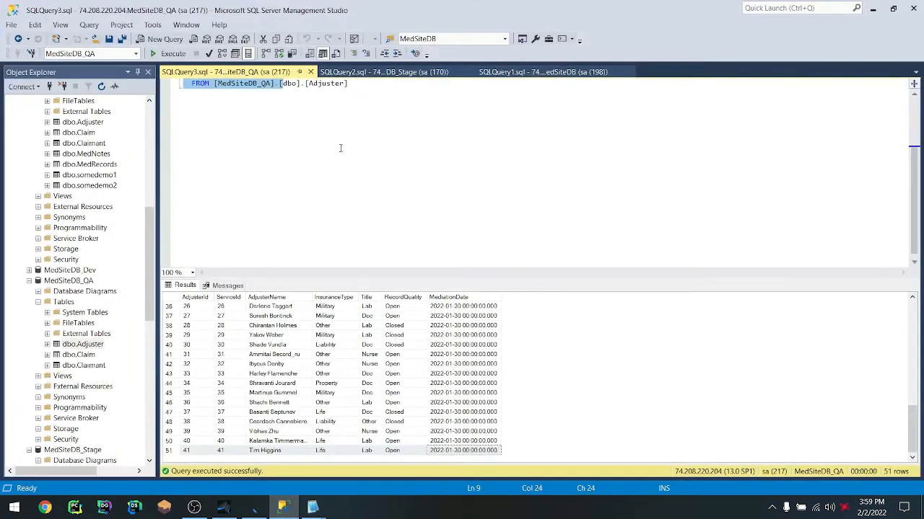
click(351, 129)
scroll(305, 181, up, 3)
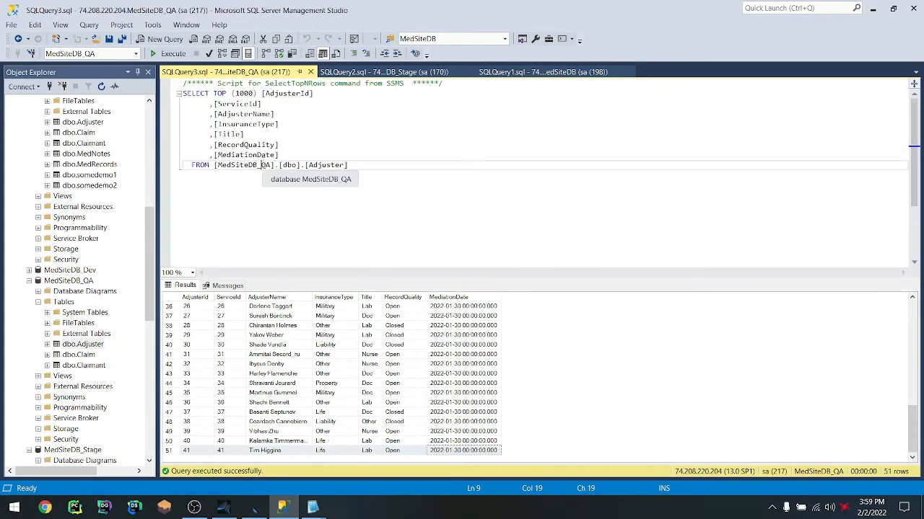
Rerun the SELECT query on the MedSiteDB_Stage Adjuster table and look through the returned rows
click(419, 72)
drag(382, 171, 181, 102)
click(480, 152)
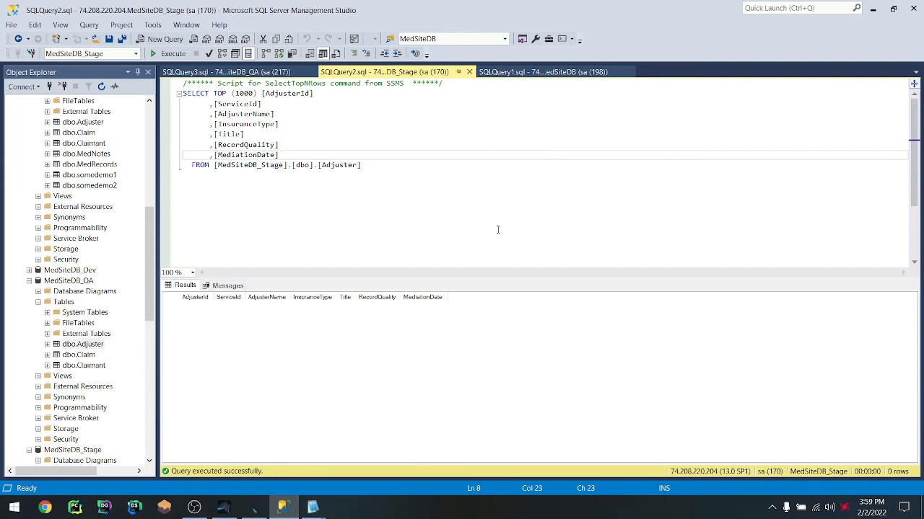
double_click(263, 157)
click(352, 155)
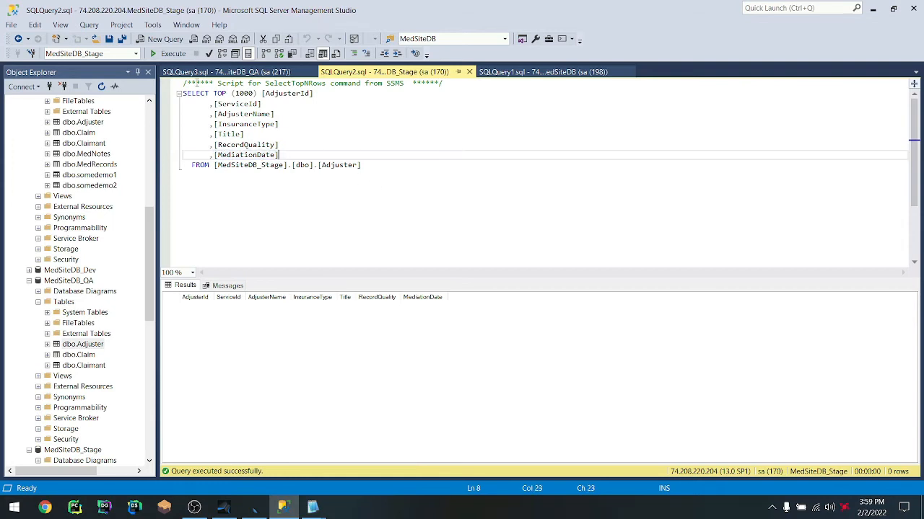
click(171, 54)
scroll(326, 401, down, 3)
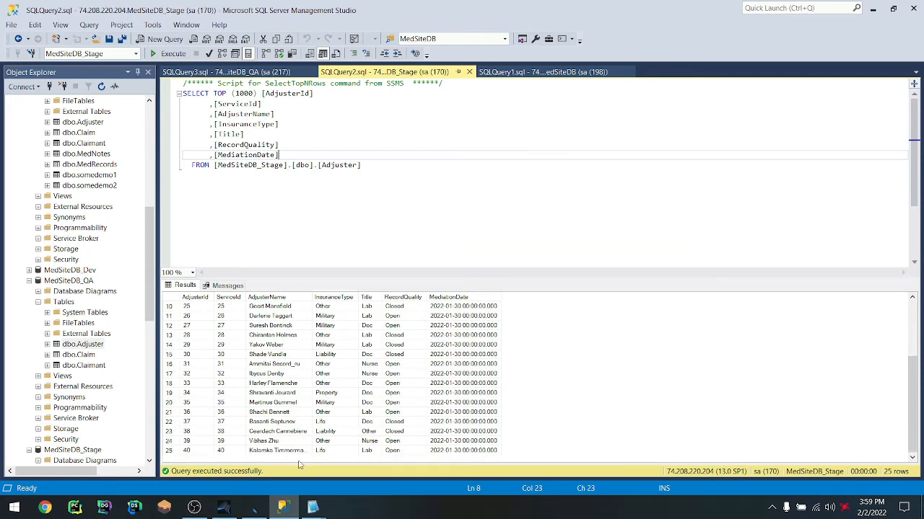
scroll(189, 383, up, 3)
scroll(189, 433, down, 3)
scroll(189, 343, up, 3)
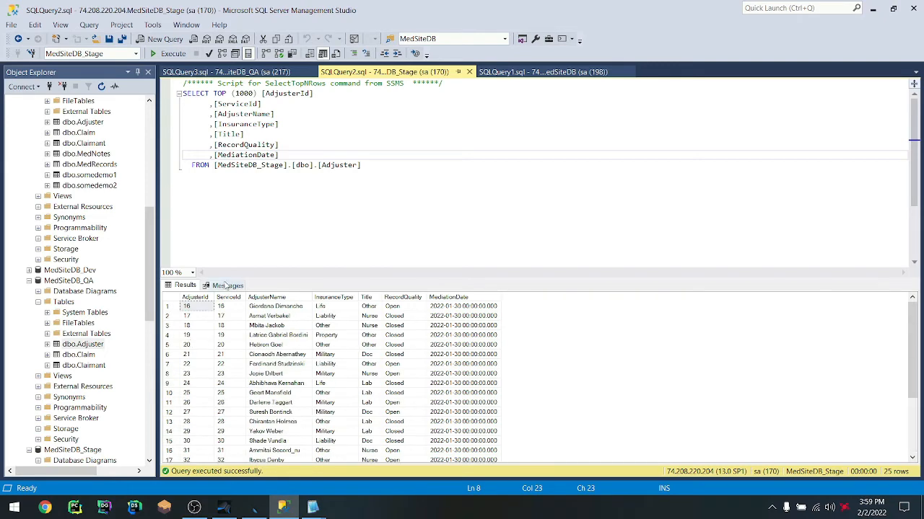
Rerun the SELECT query on the MedSiteDB Adjuster table to compare its rows with the staging data
click(524, 74)
drag(367, 180, 182, 83)
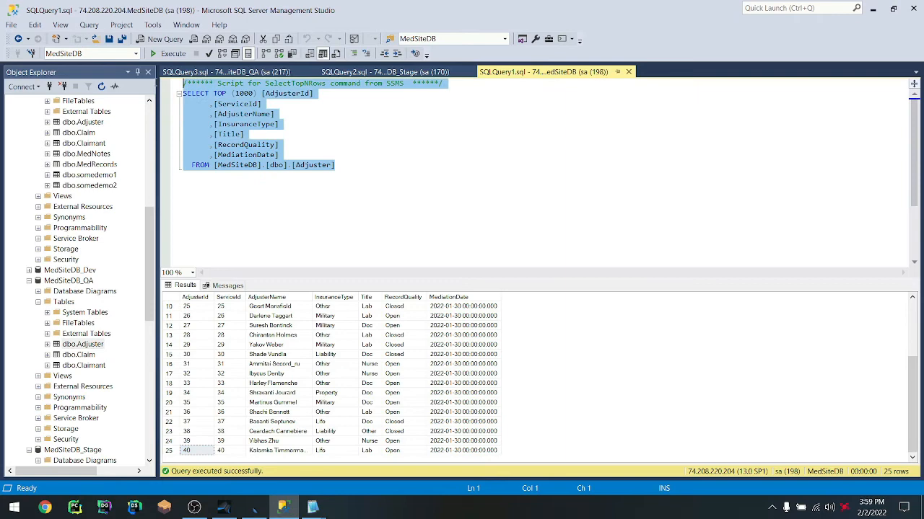
click(363, 138)
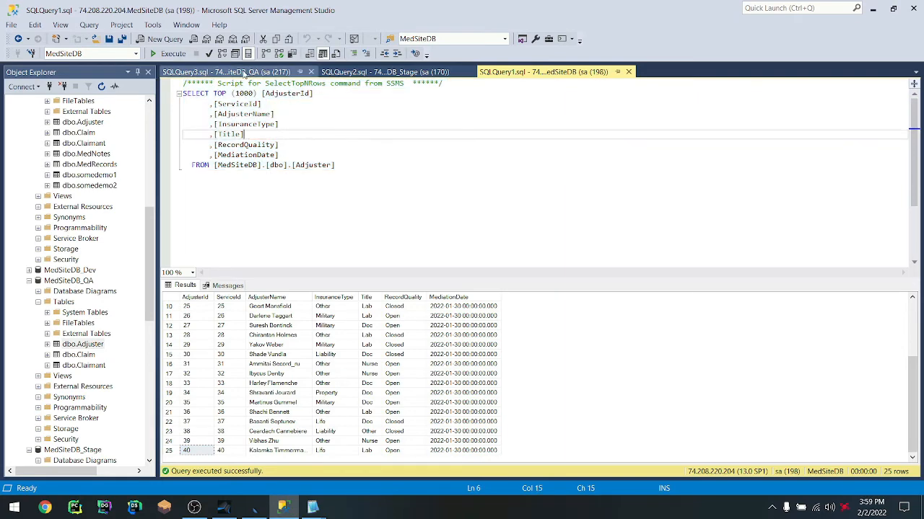
drag(339, 166, 182, 83)
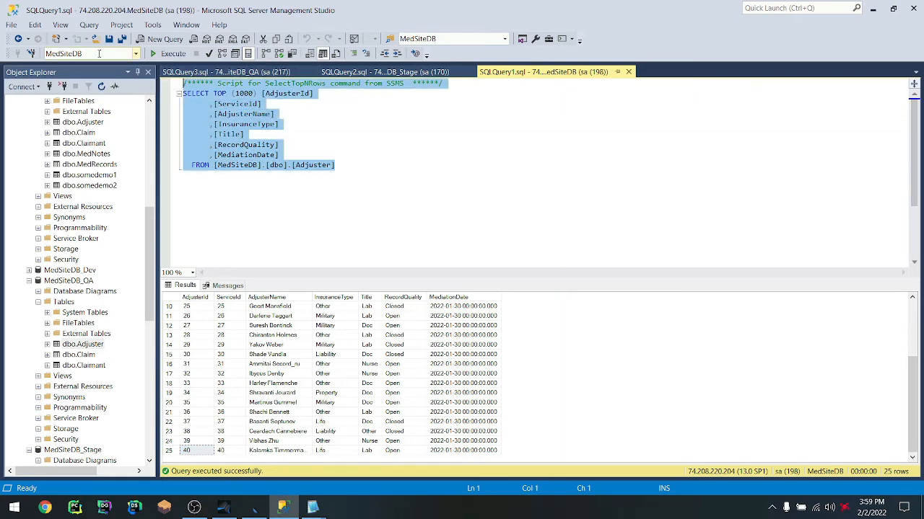
click(167, 53)
scroll(274, 407, up, 2)
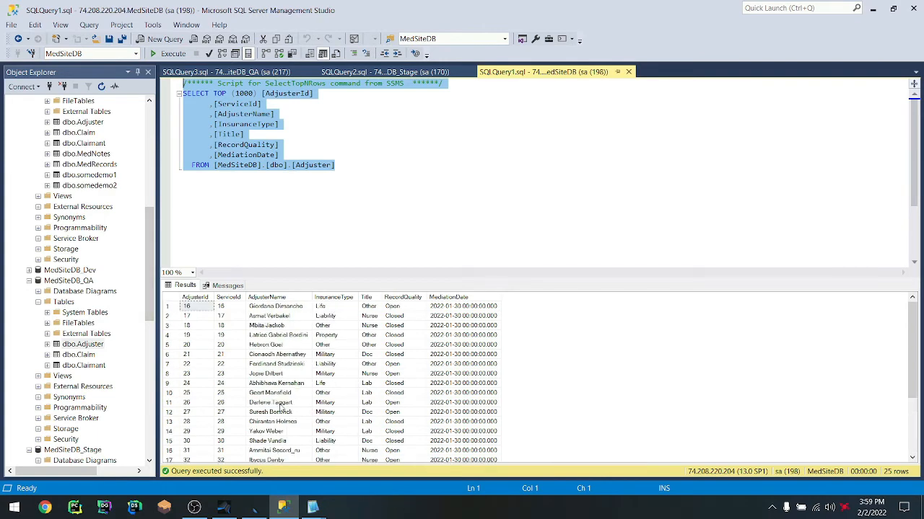
Return to Javelin and connect Get Main Data to SqlServerActivity
click(872, 8)
click(300, 328)
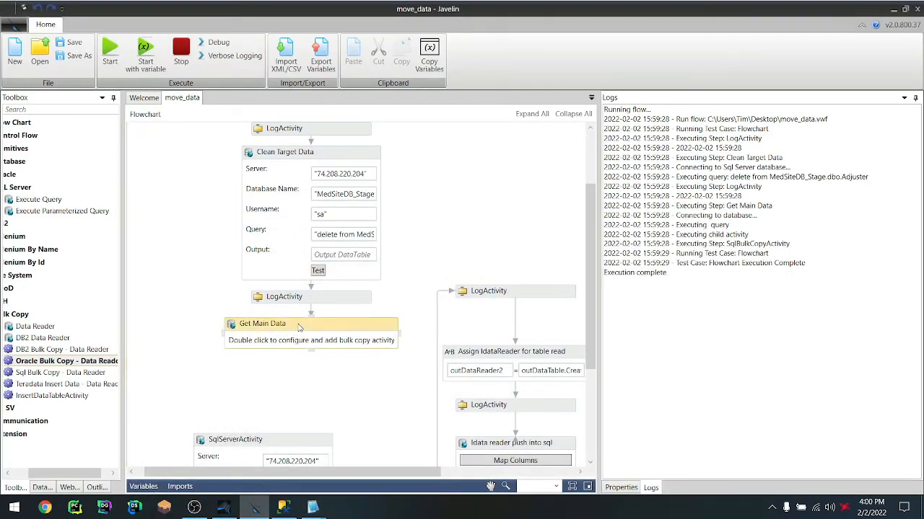
drag(311, 352, 264, 435)
Look over SqlServerActivity and the activities following it, and open the Get Main Data activity
scroll(353, 404, down, 2)
scroll(322, 367, down, 3)
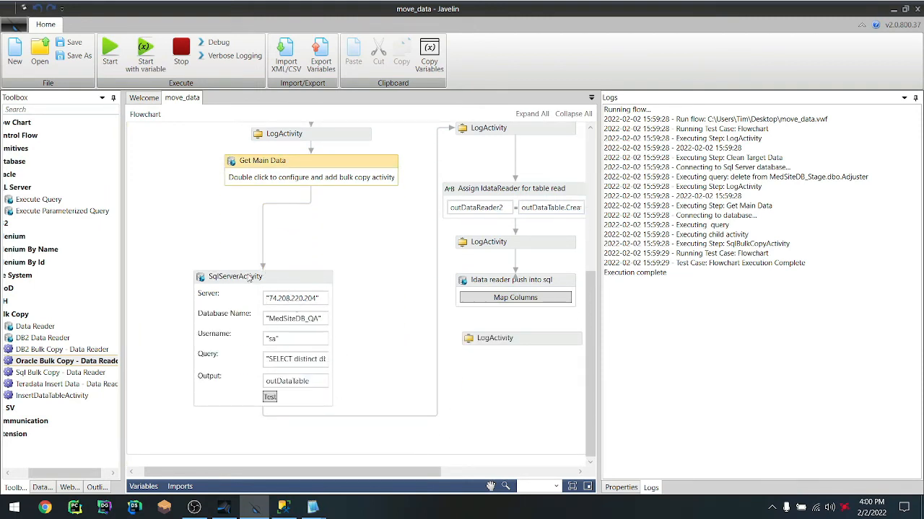
scroll(344, 222, up, 2)
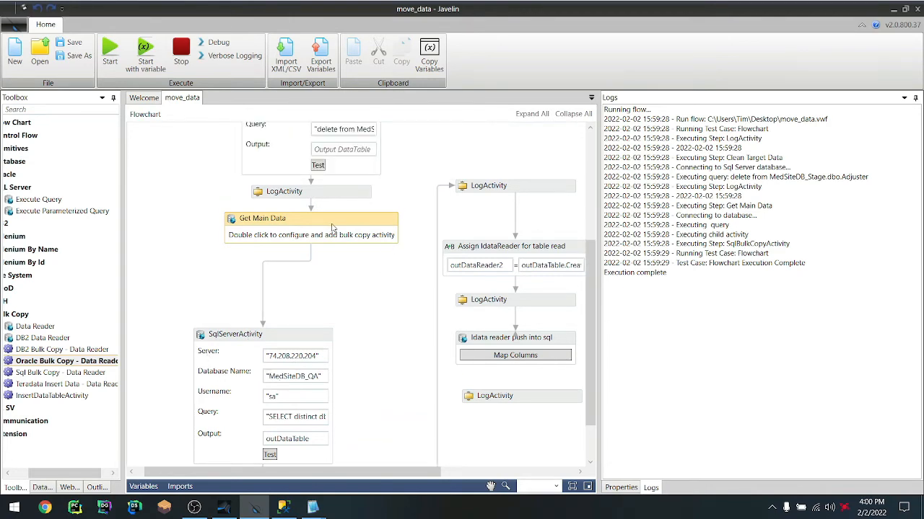
double_click(334, 229)
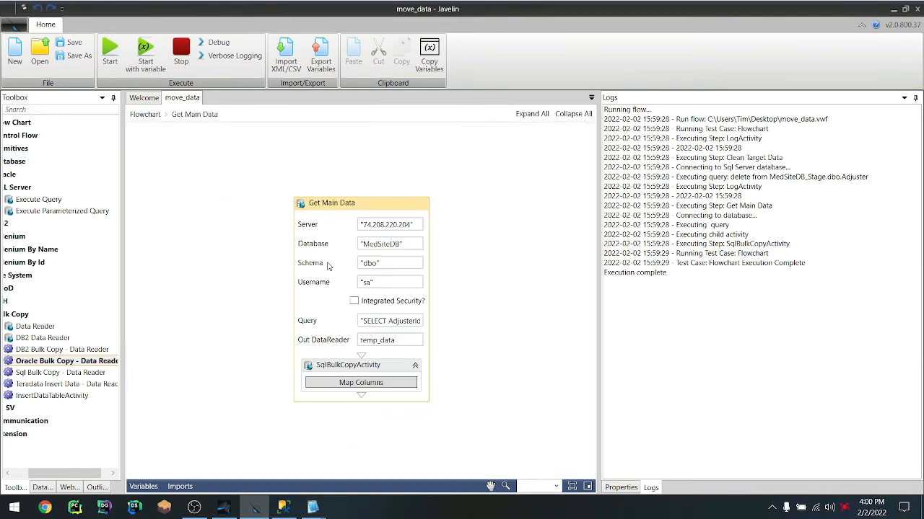
Return to the main flowchart and check the type of SqlServerActivity's output variable outDataTable in the flow's variable list
click(146, 112)
scroll(305, 386, down, 5)
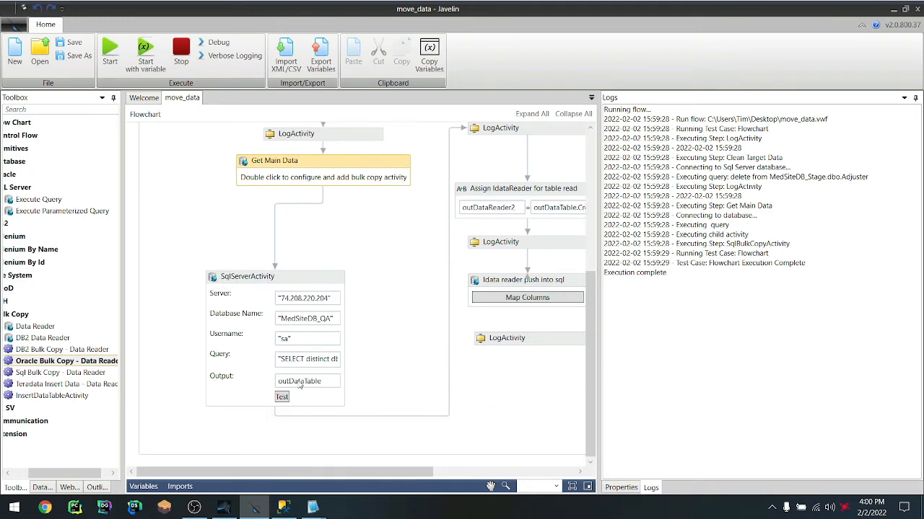
click(300, 381)
double_click(321, 380)
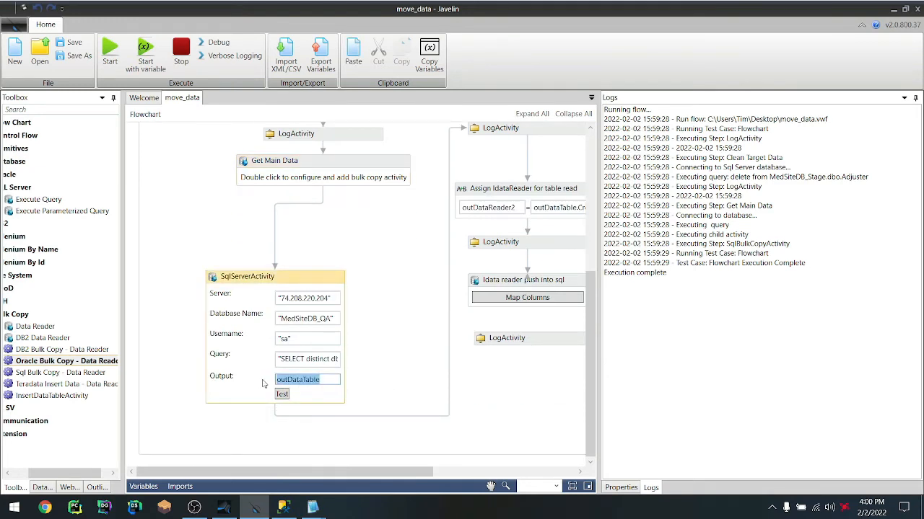
click(143, 486)
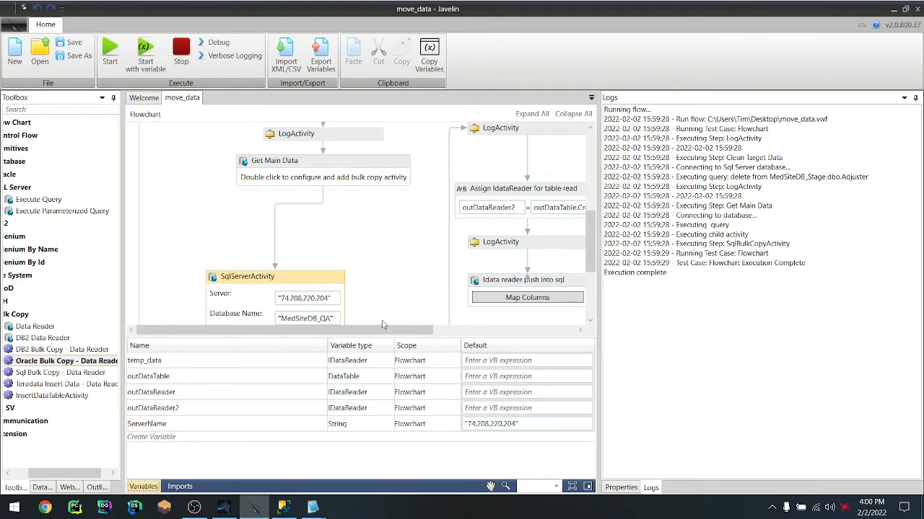
scroll(403, 290, down, 2)
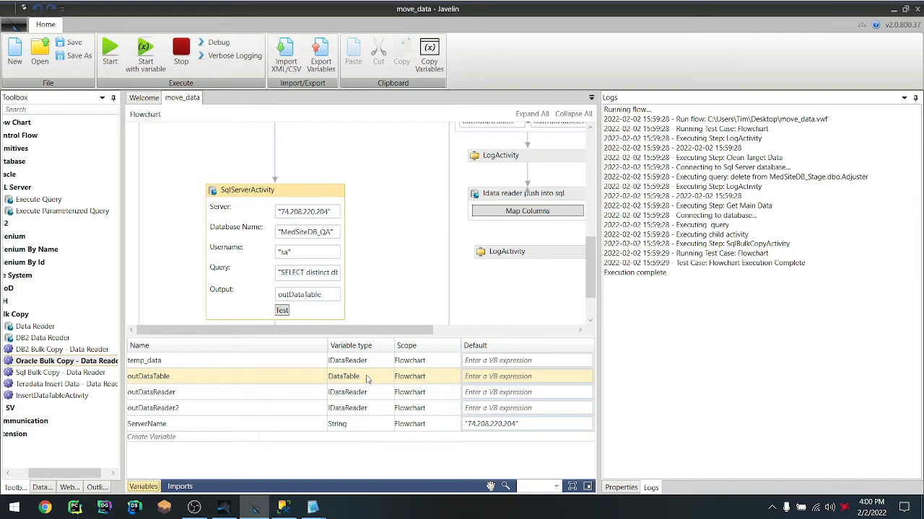
scroll(406, 243, down, 2)
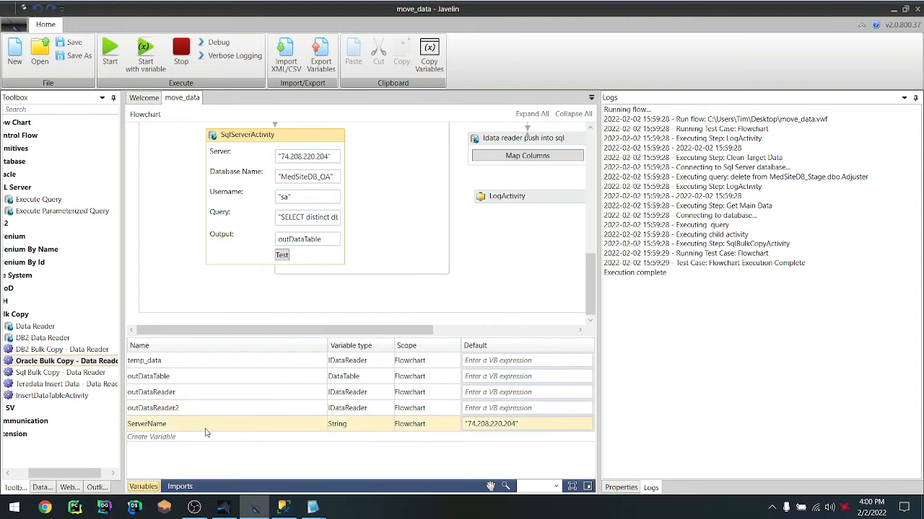
drag(380, 331, 448, 331)
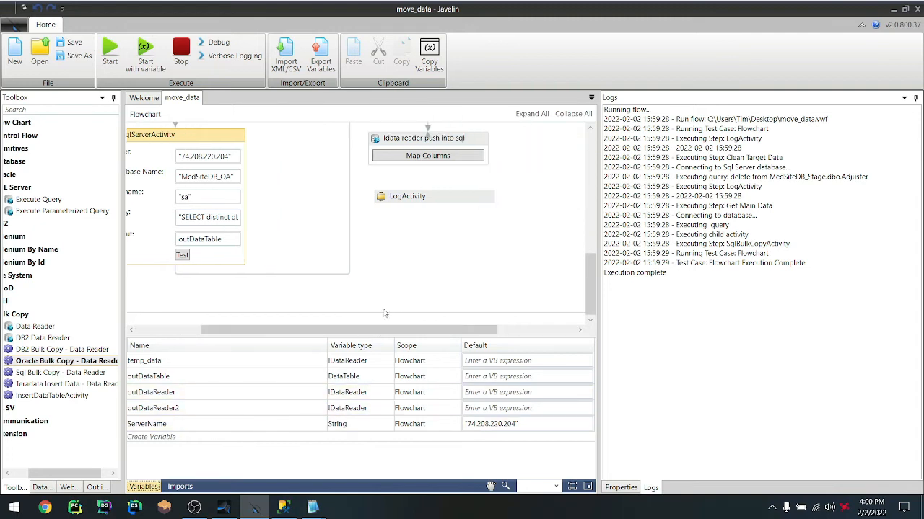
scroll(224, 274, up, 3)
scroll(245, 294, up, 1)
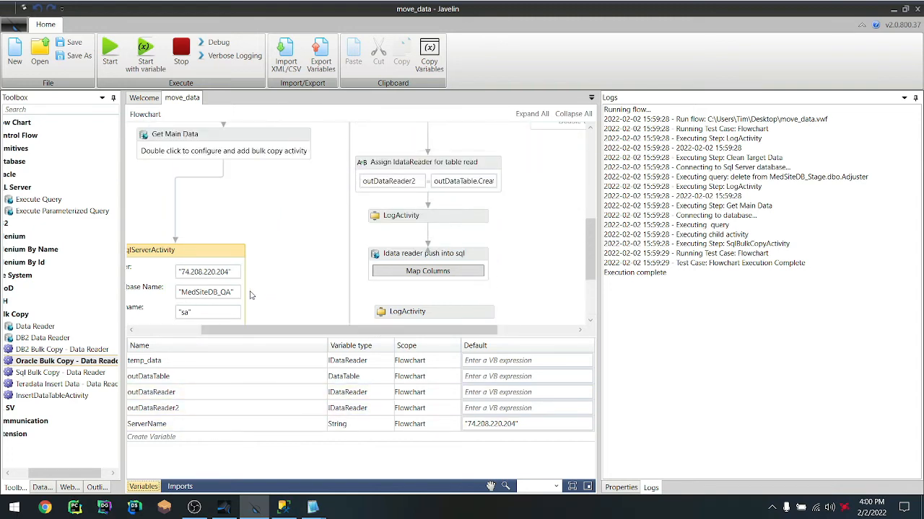
Open SqlServerActivity's full query in the Expression Editor and copy its entire text
scroll(252, 295, down, 3)
click(223, 246)
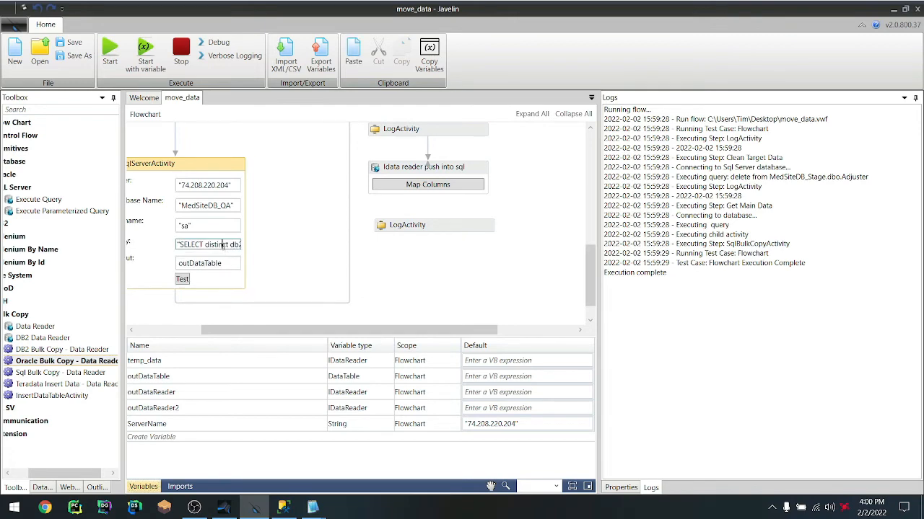
double_click(224, 244)
click(626, 488)
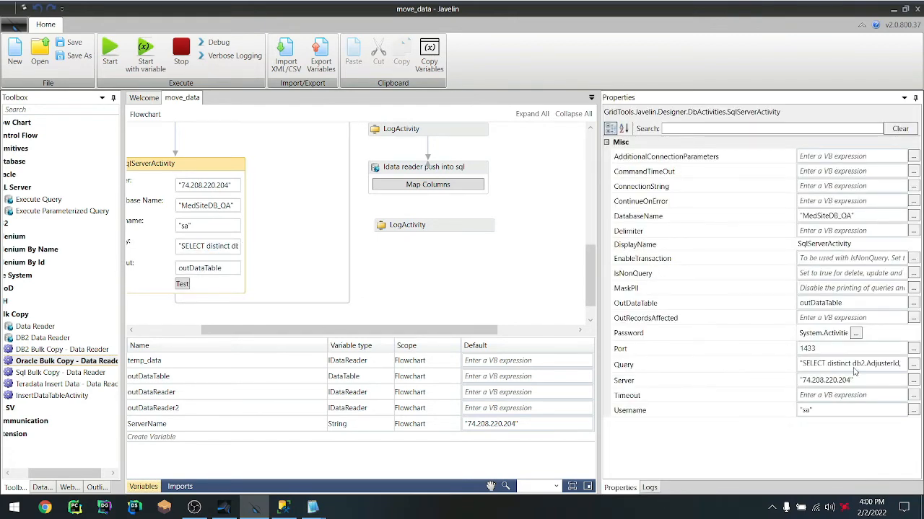
click(914, 364)
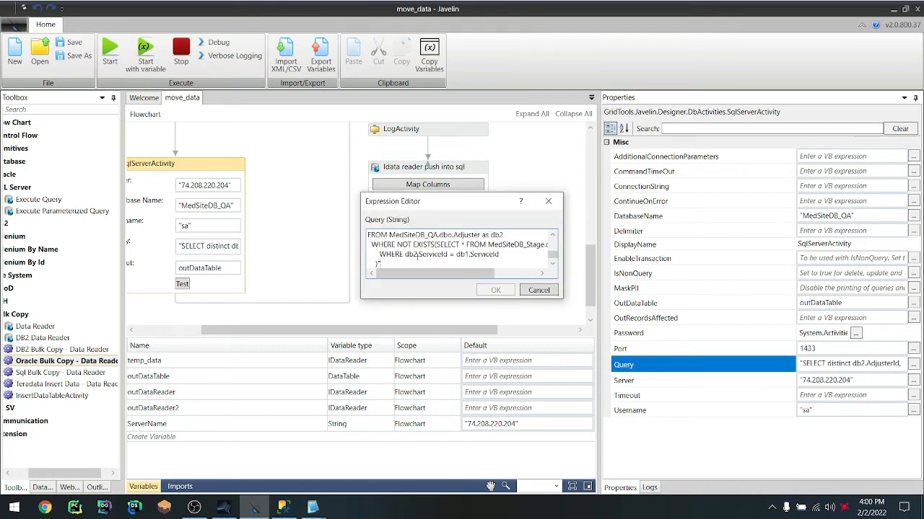
key(ctrl+a)
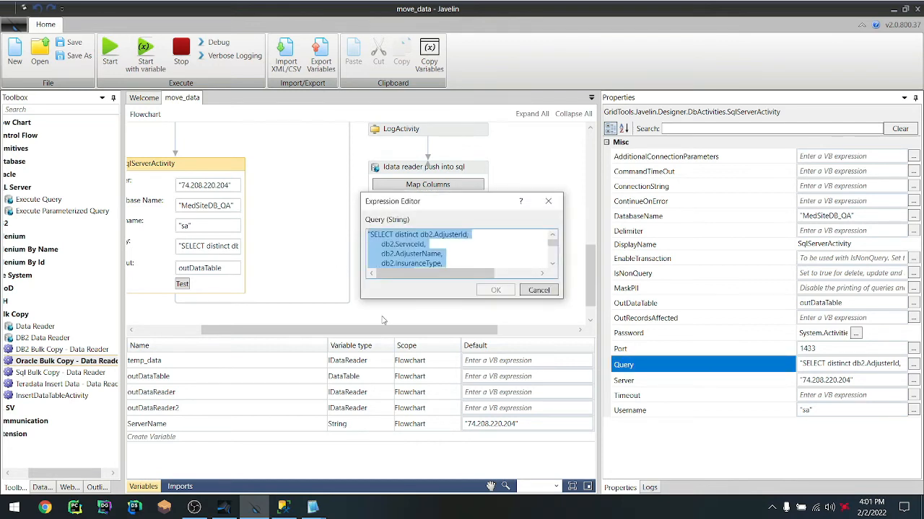
Switch to SQL Server Management Studio, paste the copied query into a new query window and remove the enclosing quotation marks
click(283, 508)
click(428, 129)
click(164, 38)
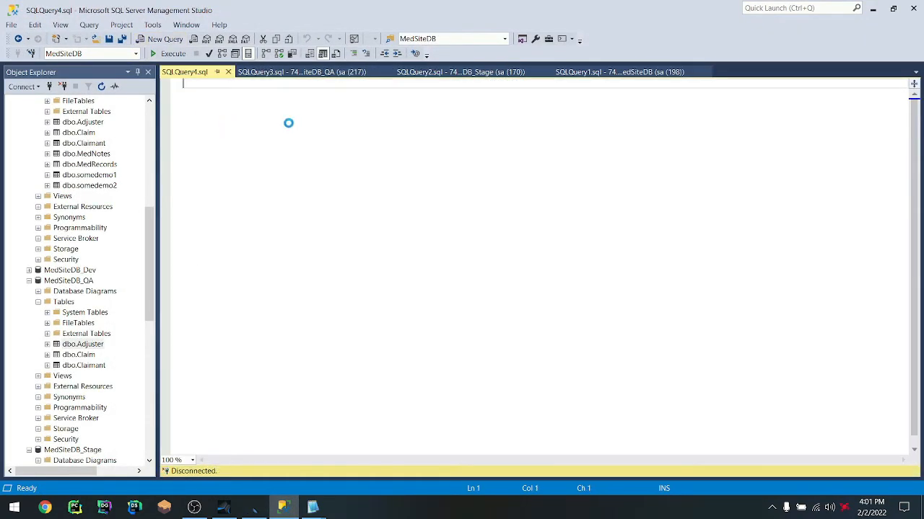
text("SELECT distinct db2.AdjusterId,        db2.ServiceId,        db2.AdjusterName,        db2.InsuranceType,        db2.Title,        db2.RecordQuality,        db2.MediationDate FROM MedSiteDB_QA.dbo.Adjuster as db2   WHERE NOT EXISTS(SELECT * FROM MedSiteDB_Stage.dbo.Adjuster AS db1       WHERE db2.ServiceId = db1.ServiceId     )")
key(BackSpace)
key(Up)
key(Up)
key(Up)
key(Up)
key(Up)
key(Up)
key(Up)
key(Up)
key(Up)
key(Up)
key(BackSpace)
Examine the MedSiteDB_QA source and the MedSiteDB_Stage subquery in the NOT EXISTS query
drag(292, 156, 249, 156)
double_click(248, 156)
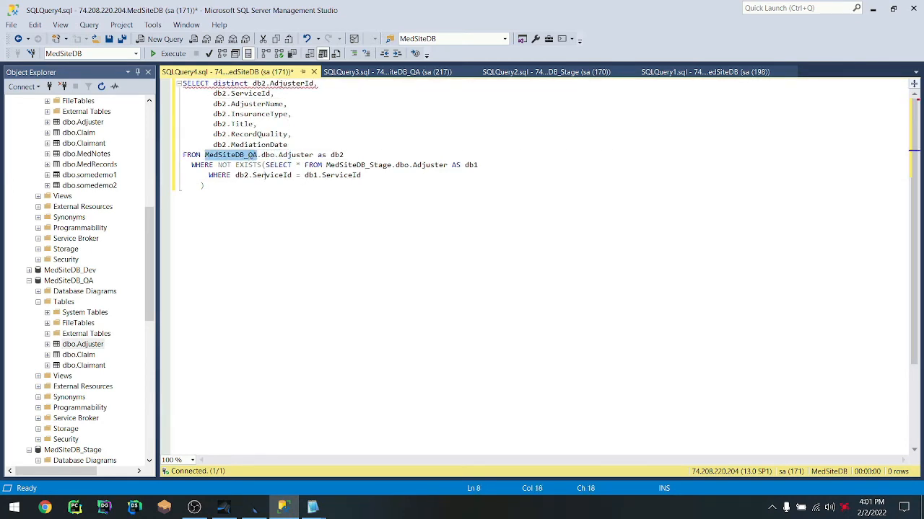
double_click(385, 165)
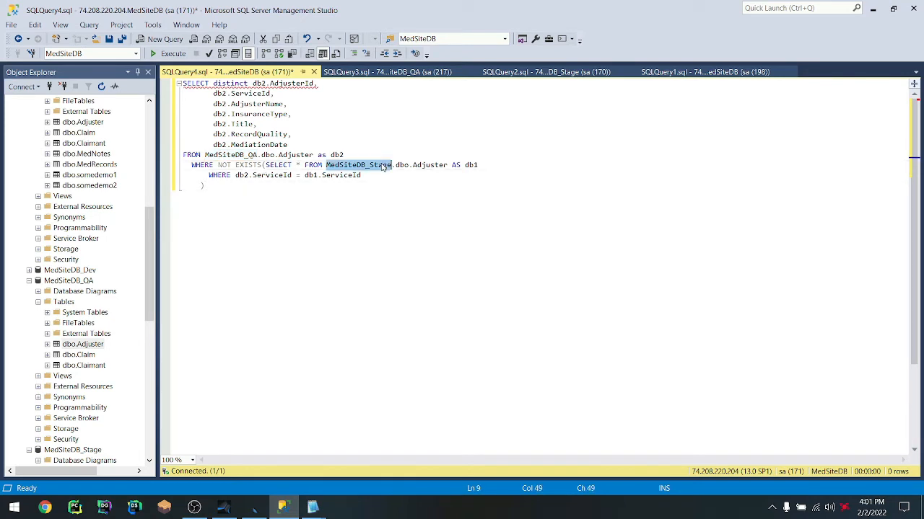
click(415, 200)
double_click(375, 166)
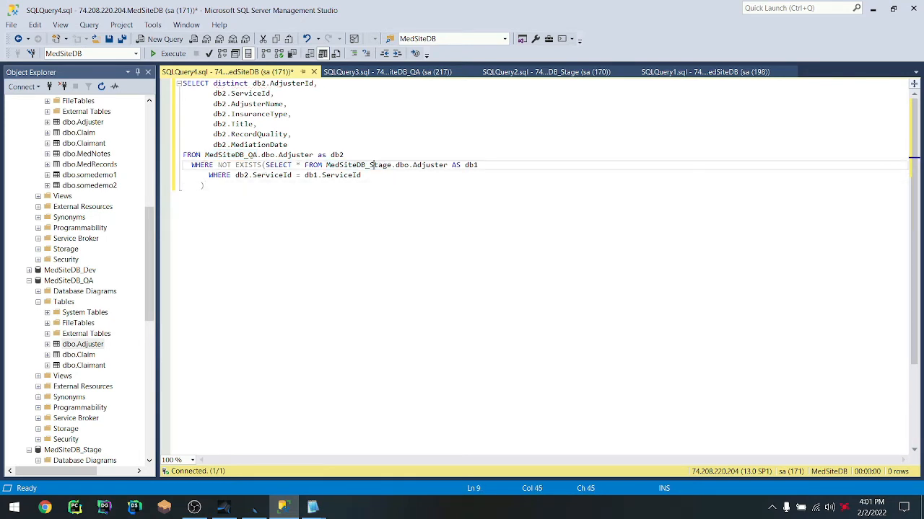
click(367, 188)
double_click(367, 165)
click(345, 218)
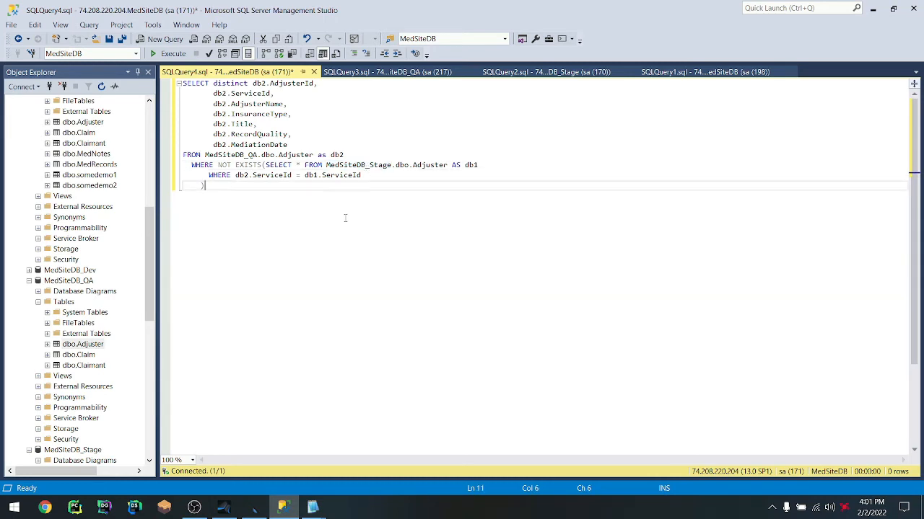
Execute the NOT EXISTS query and inspect the adjuster record it returns
click(167, 53)
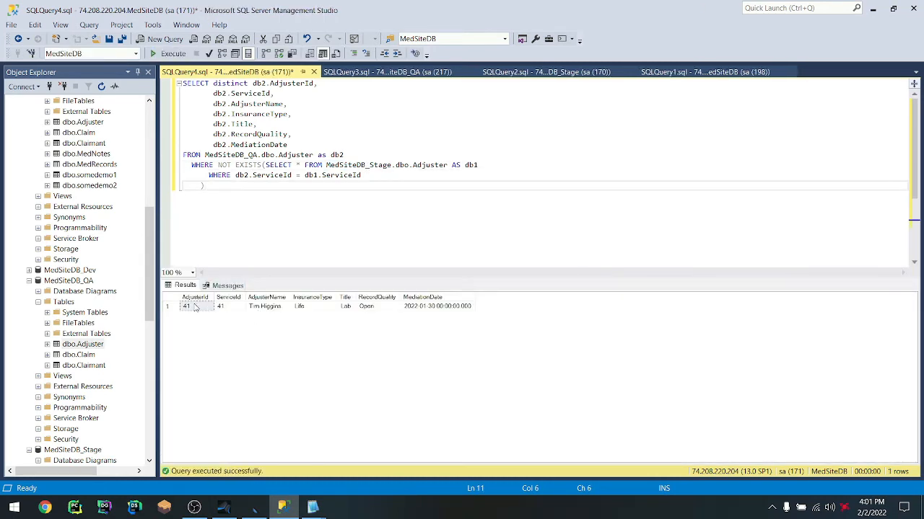
click(267, 307)
click(407, 184)
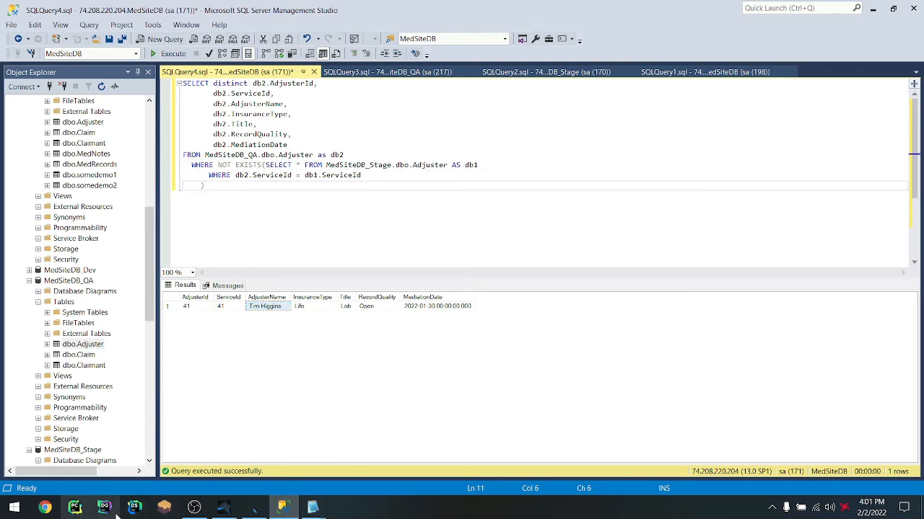
Return to Javelin, close the Expression Editor without changes, and inspect the LogActivity that precedes Assign IdataReader for table read
click(254, 507)
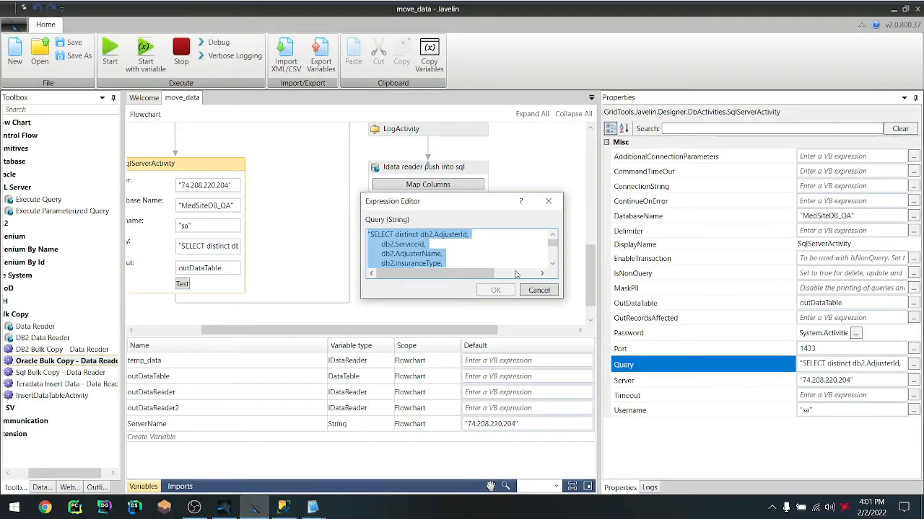
click(538, 290)
scroll(340, 305, up, 2)
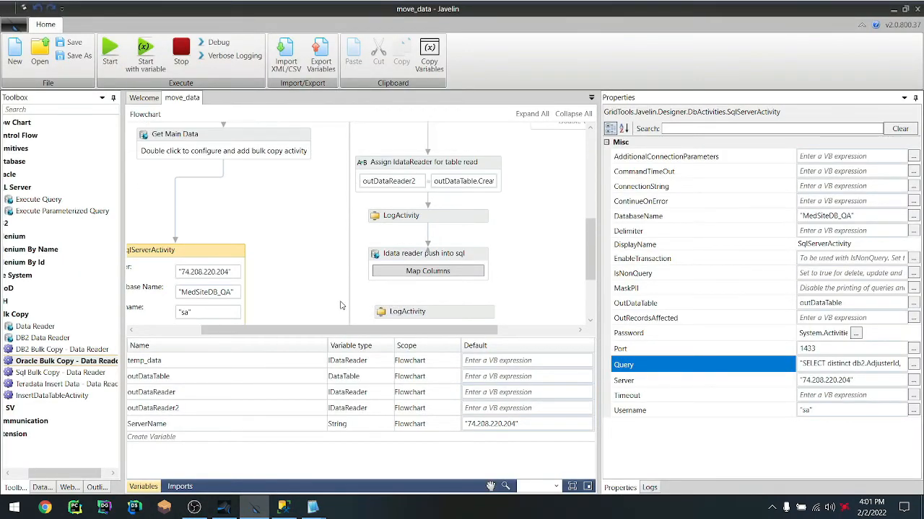
scroll(342, 306, up, 1)
click(393, 135)
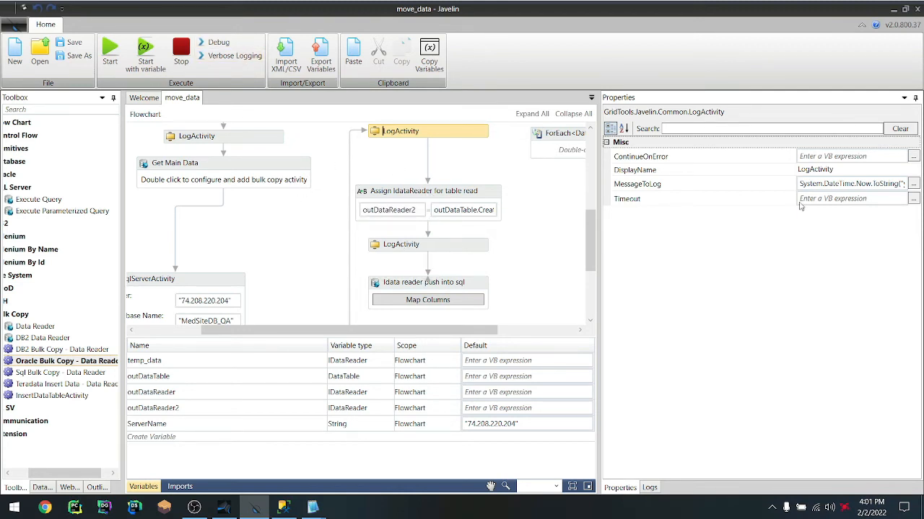
scroll(546, 230, down, 1)
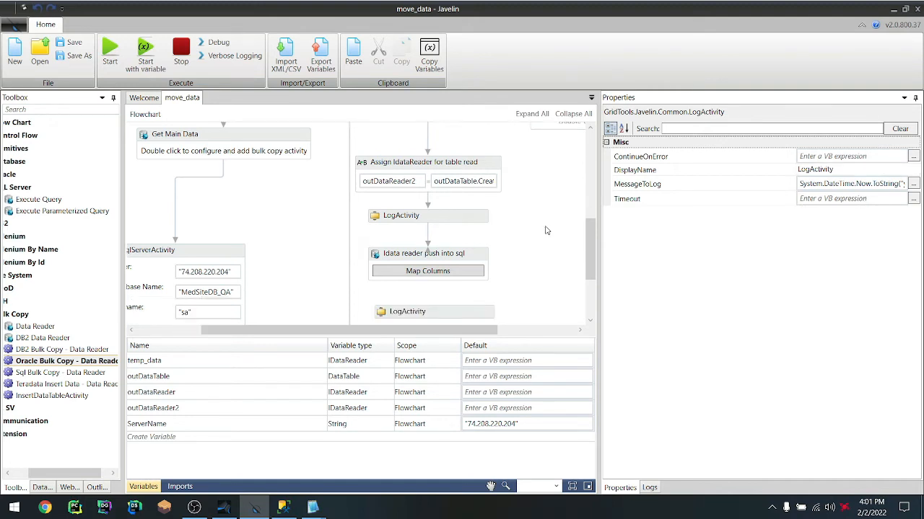
Examine how Assign IdataReader for table read assigns outDataTable.CreateDataReader to outDataReader2
click(387, 173)
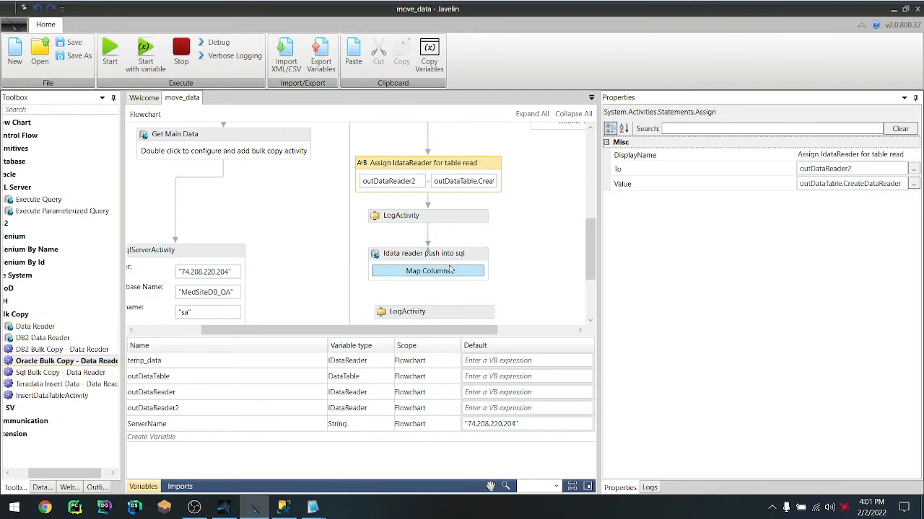
scroll(255, 262, down, 3)
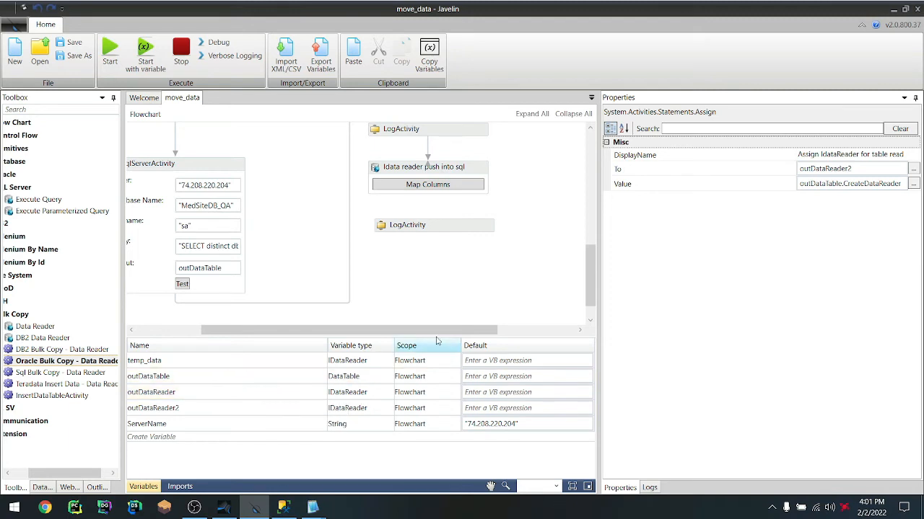
scroll(478, 276, up, 2)
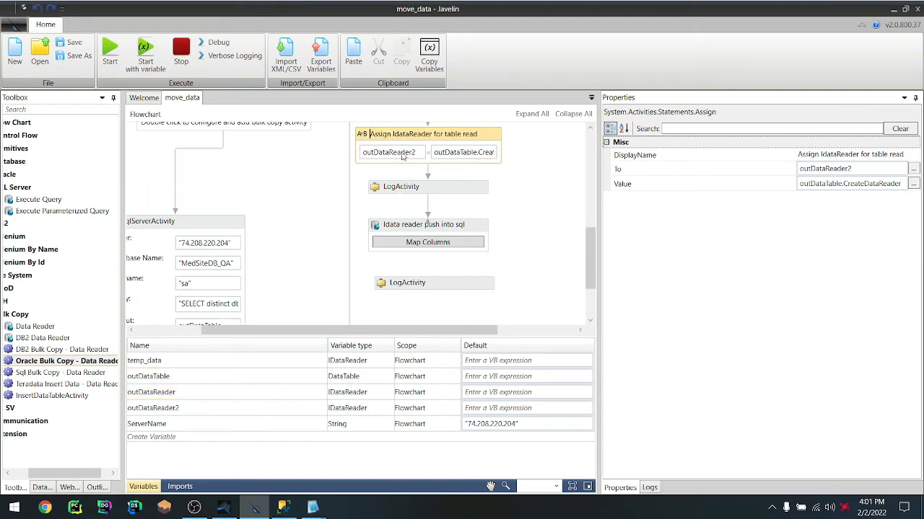
click(440, 153)
double_click(481, 153)
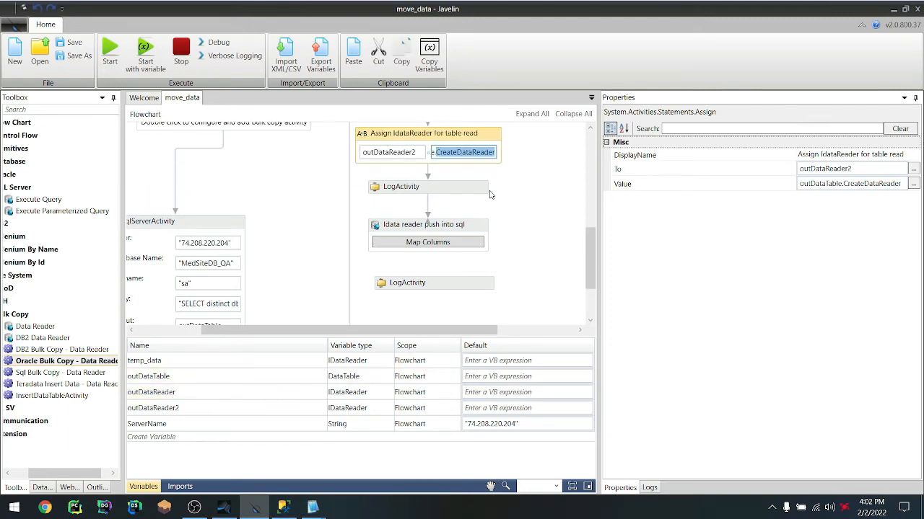
click(399, 154)
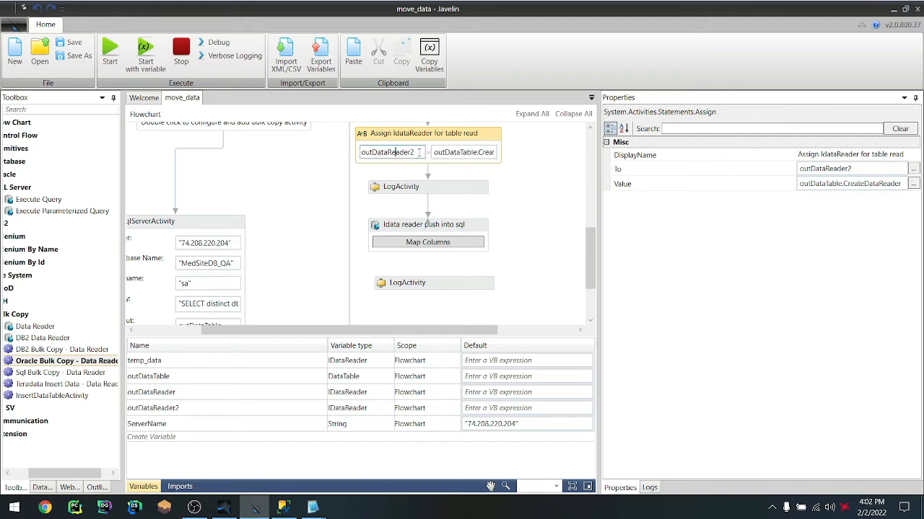
drag(416, 152, 346, 154)
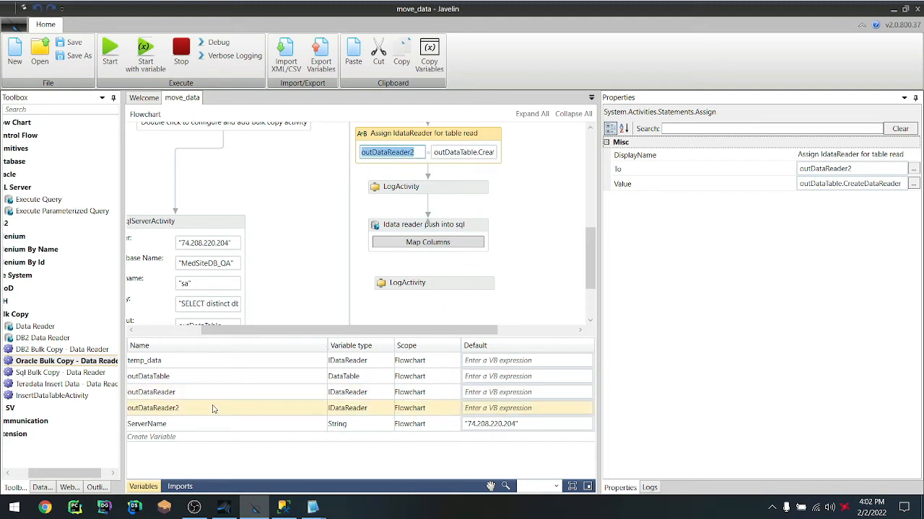
Inspect the destination and input reader properties of the Idata reader push into sql activity
click(418, 196)
click(397, 231)
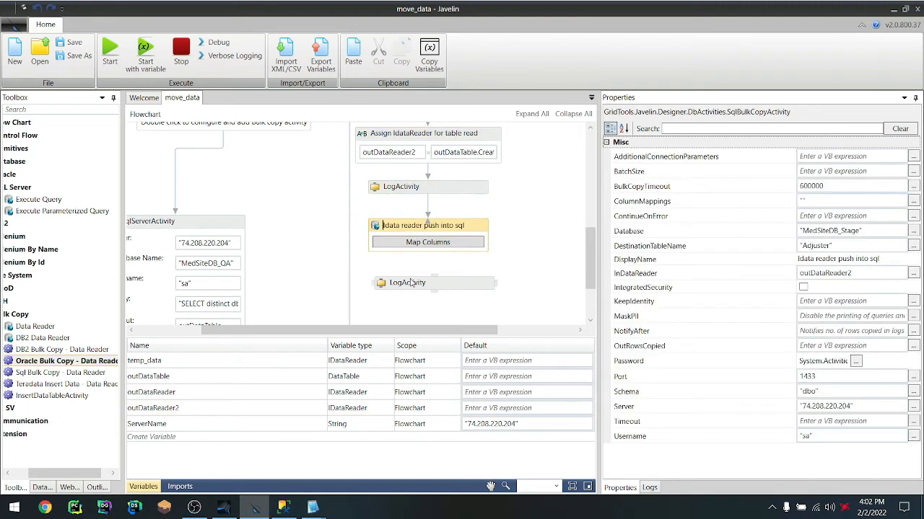
scroll(419, 262, down, 2)
Open Get Main Data and inspect the properties of its nested SqlBulkCopyActivity
drag(307, 331, 270, 332)
scroll(357, 232, up, 1)
scroll(356, 230, up, 4)
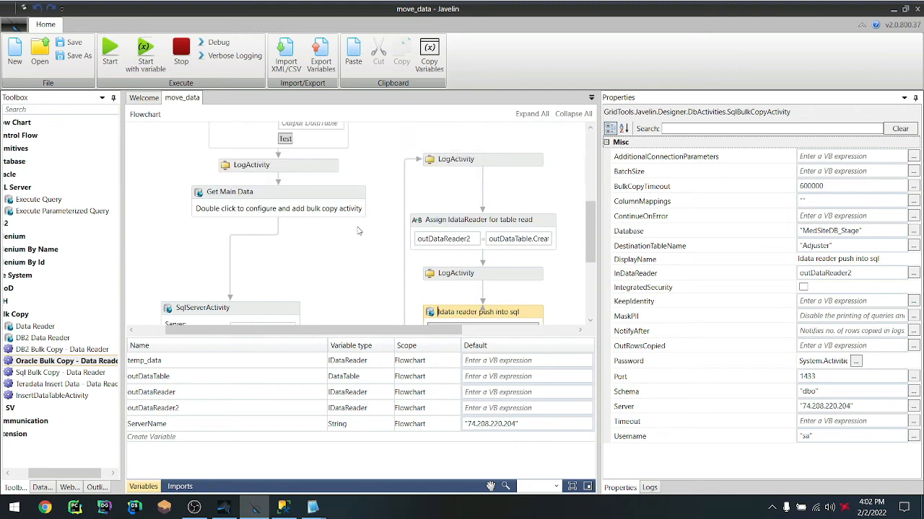
double_click(258, 195)
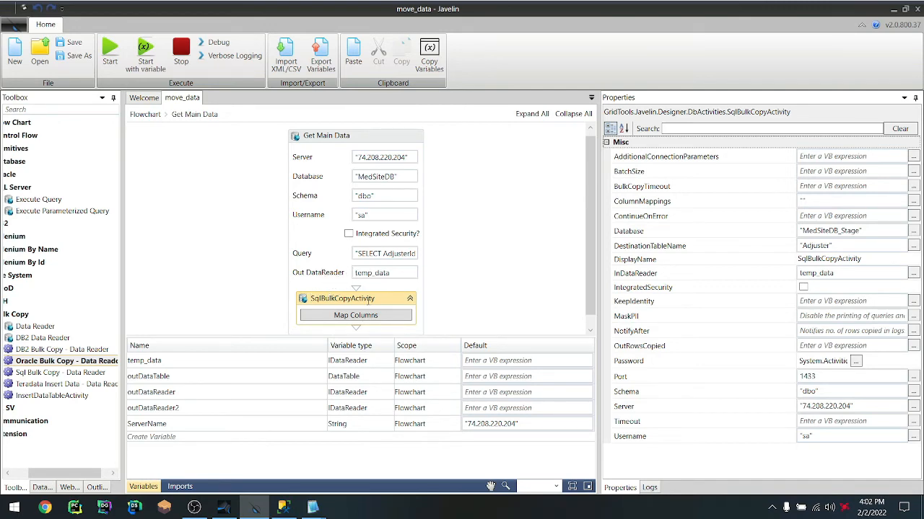
Go back to the main flowchart and review the path from Get Main Data through SqlServerActivity to the final bulk copy
click(144, 114)
scroll(332, 286, down, 2)
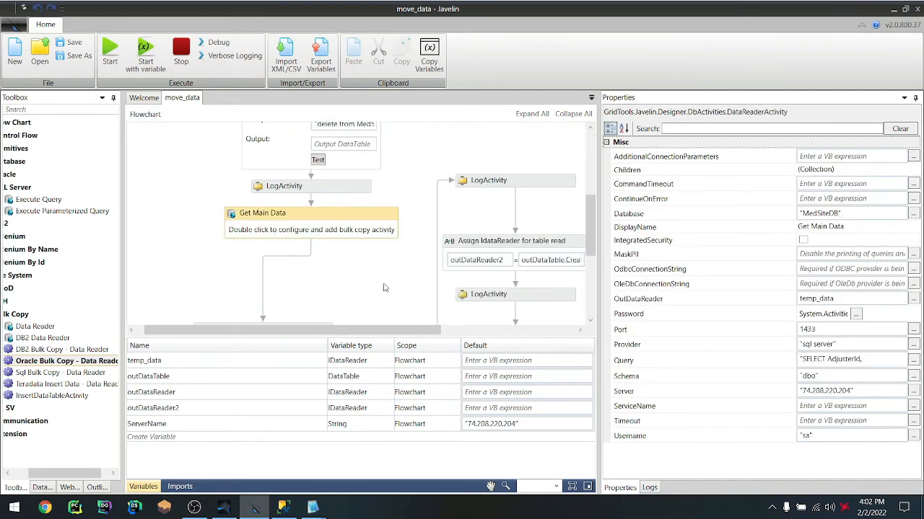
scroll(448, 232, down, 2)
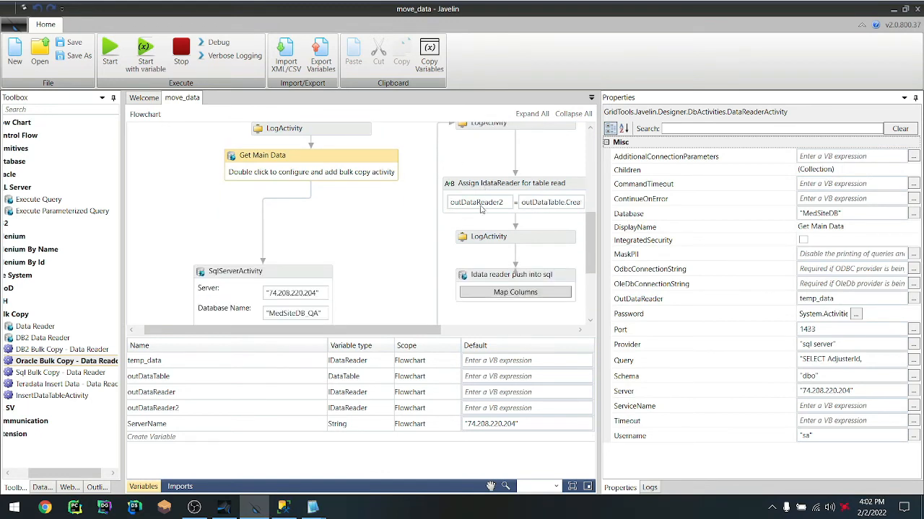
scroll(428, 245, down, 5)
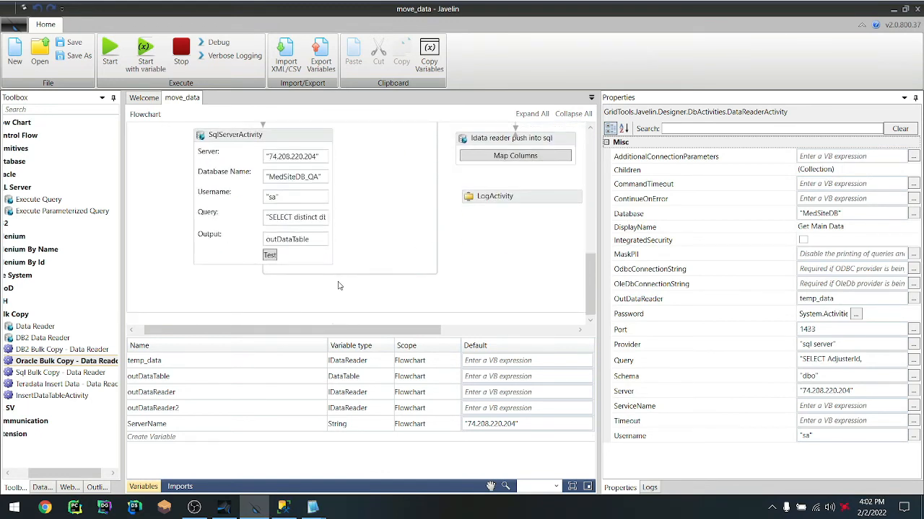
scroll(444, 175, up, 5)
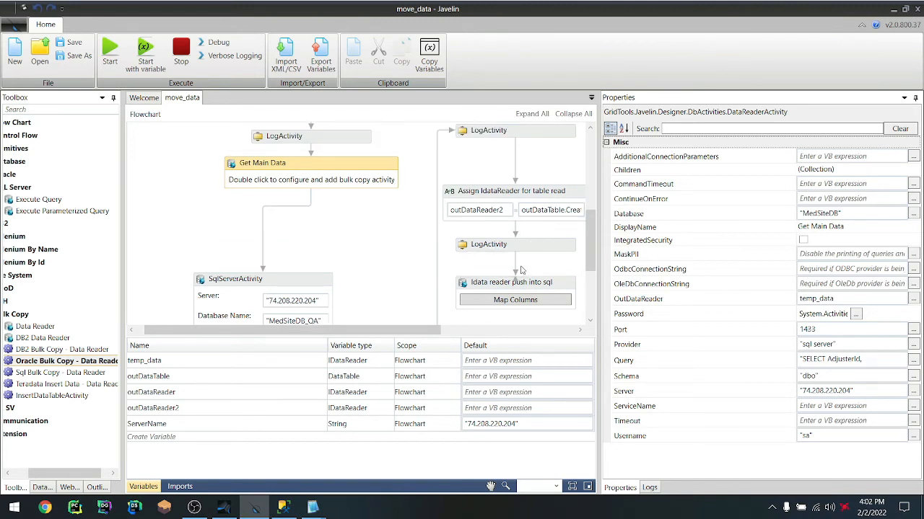
Inspect the properties of the Idata reader push into sql activity and of Get Main Data
click(470, 283)
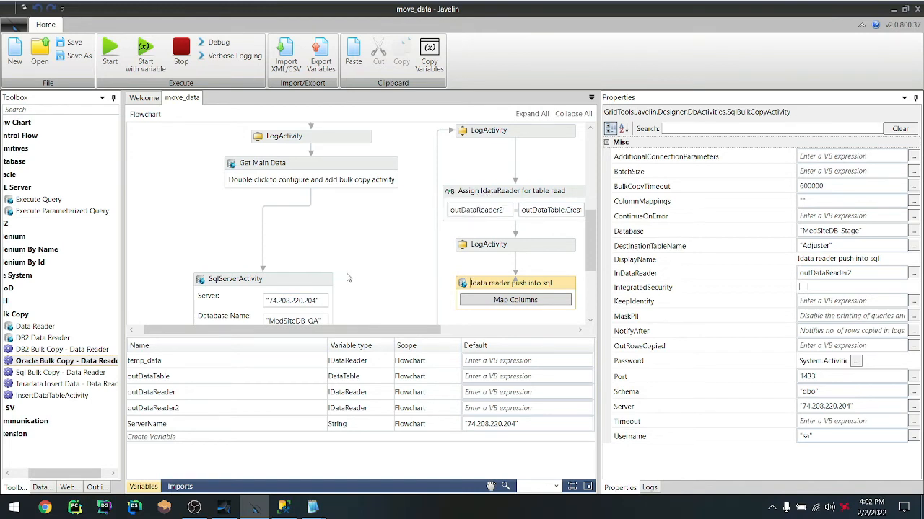
scroll(346, 277, up, 5)
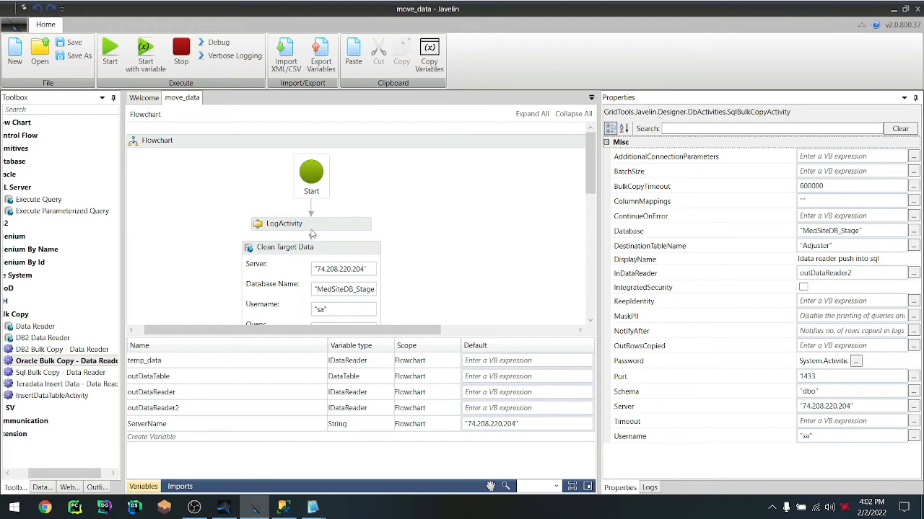
scroll(314, 231, down, 2)
scroll(301, 204, down, 3)
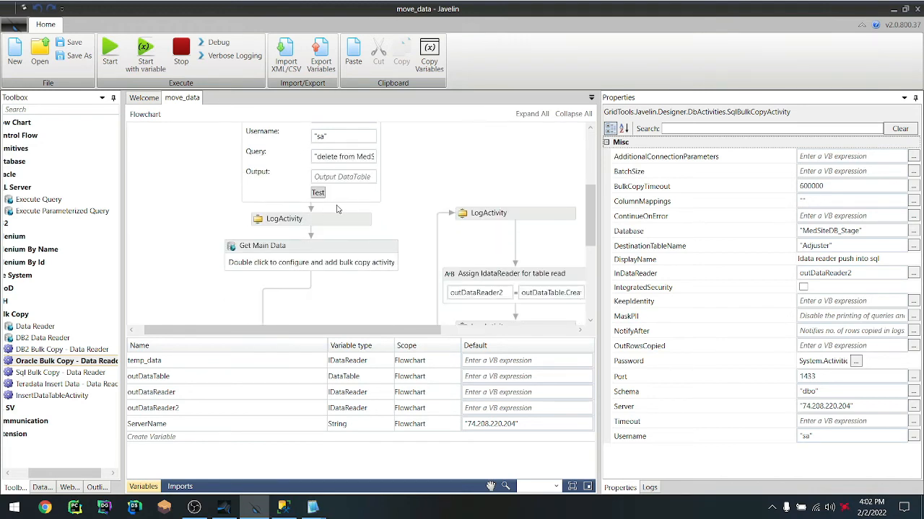
click(272, 220)
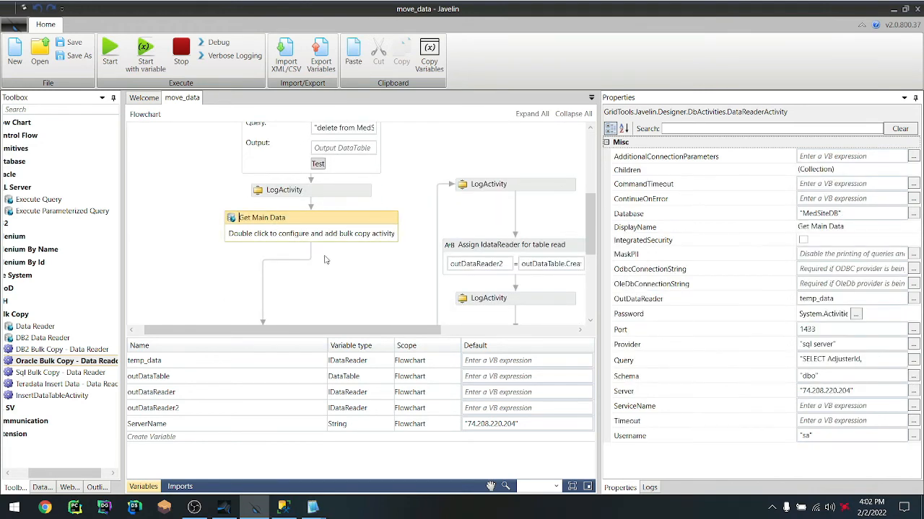
Inspect the properties of SqlServerActivity, which queries MedSiteDB_QA into outDataTable
scroll(303, 238, down, 3)
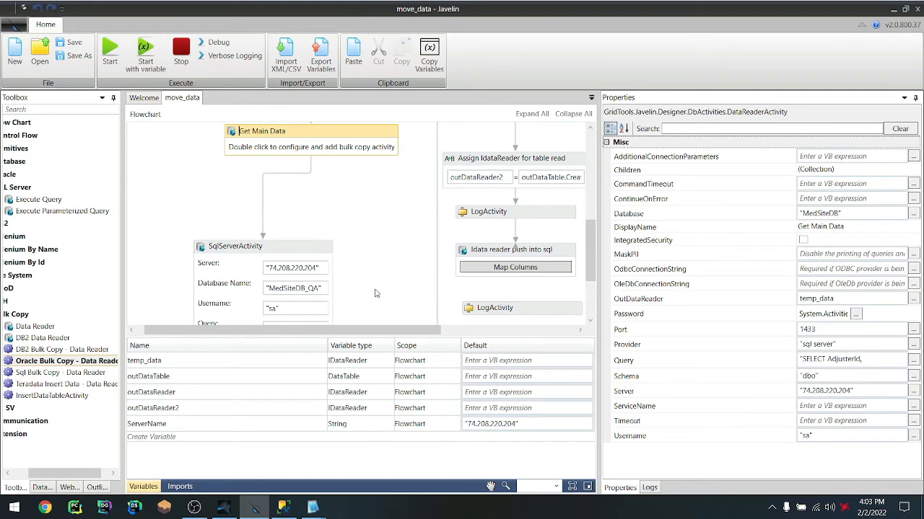
scroll(378, 291, down, 2)
click(286, 207)
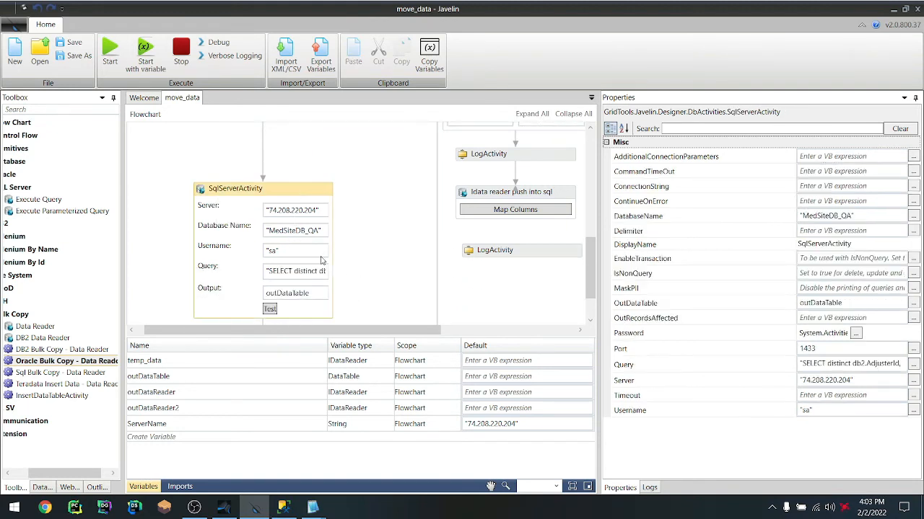
scroll(298, 272, down, 1)
scroll(428, 260, up, 4)
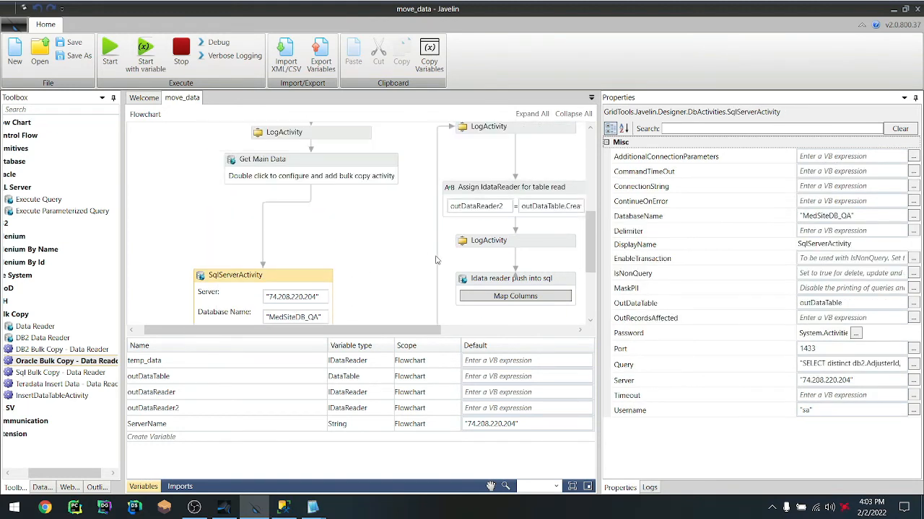
Review Assign IdataReader for table read and the Idata reader push into sql properties
scroll(474, 179, up, 2)
click(517, 249)
scroll(513, 272, down, 2)
click(478, 281)
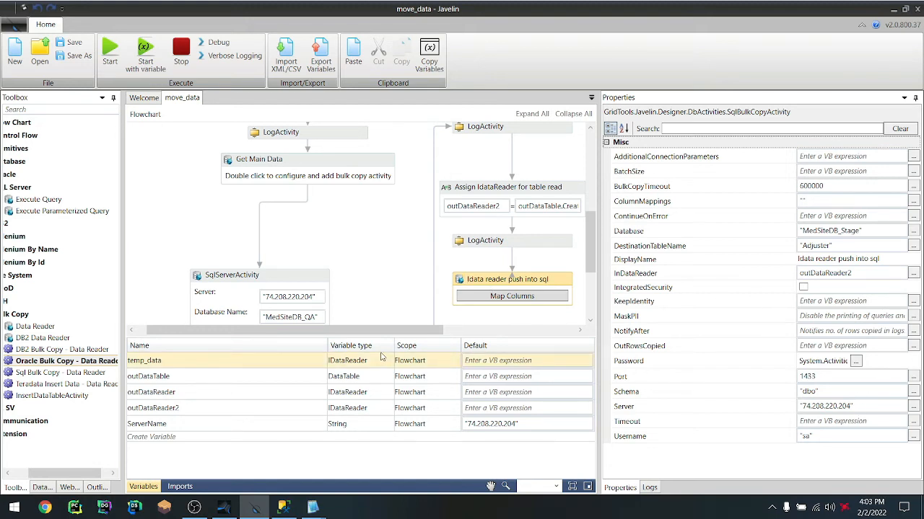
Run the move_data flow from the start, saving its changes before the run
scroll(289, 202, up, 6)
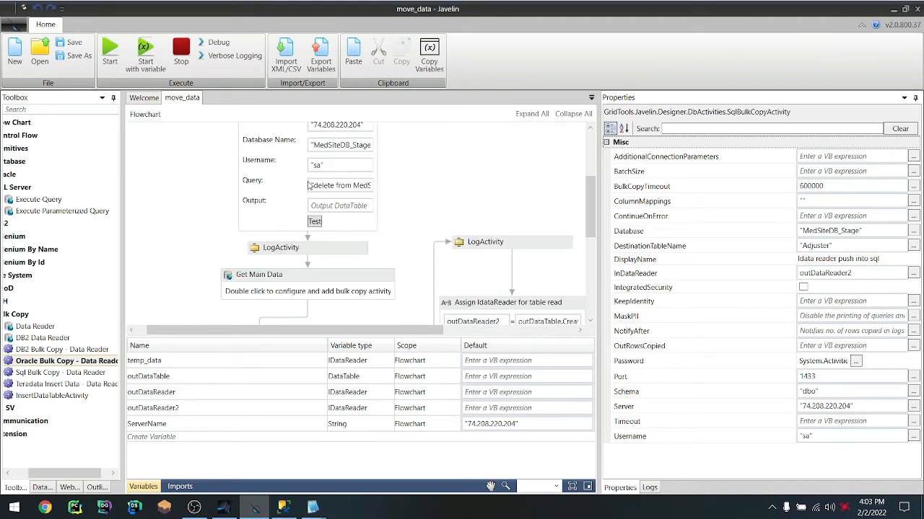
scroll(301, 258, down, 2)
click(109, 54)
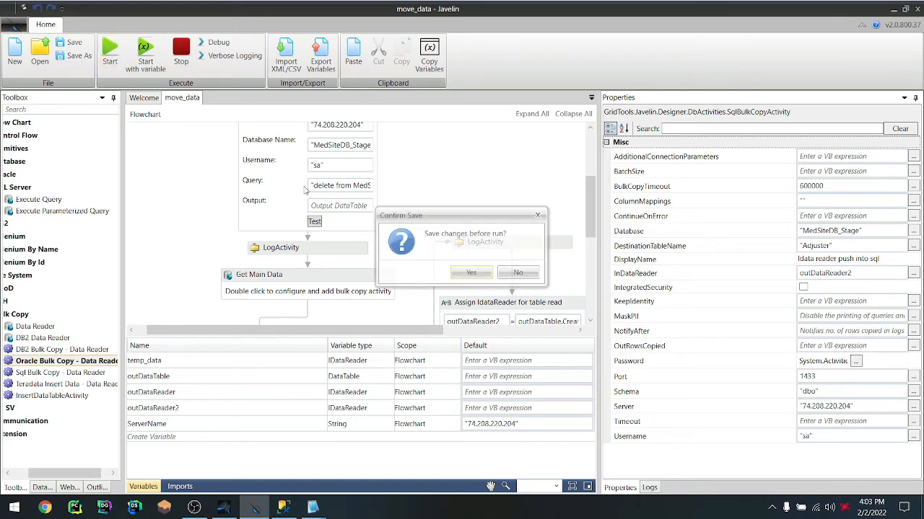
click(472, 272)
click(471, 292)
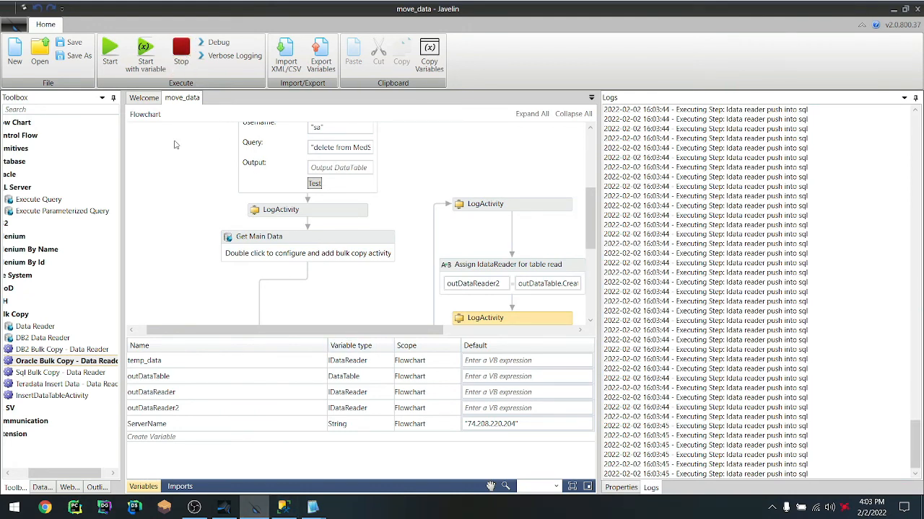
Switch to SQL Server Management Studio and rerun the SELECT TOP (1000) query on MedSiteDB_Stage.dbo.Adjuster
click(283, 507)
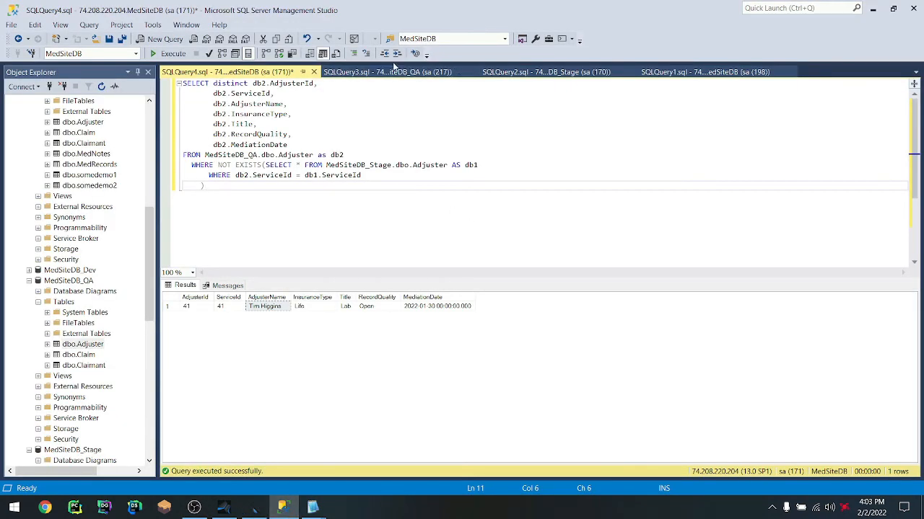
click(388, 72)
drag(271, 166, 247, 165)
click(531, 72)
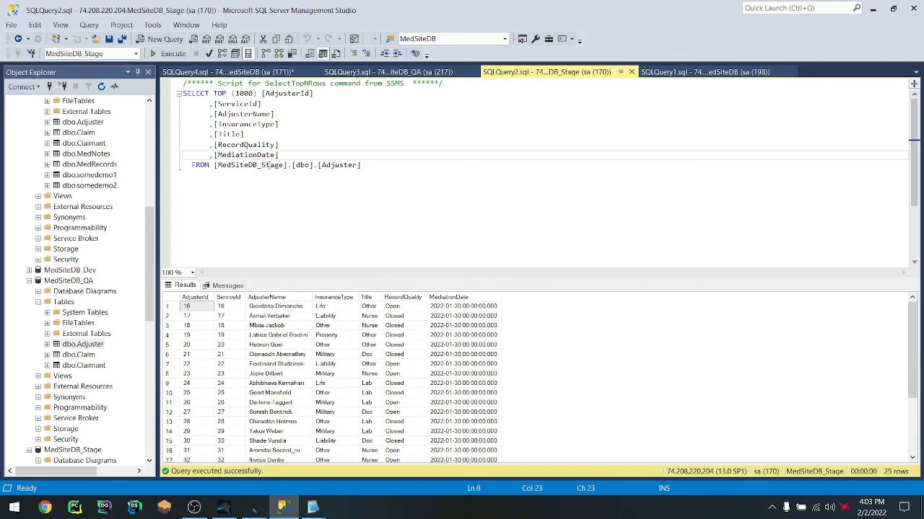
click(173, 54)
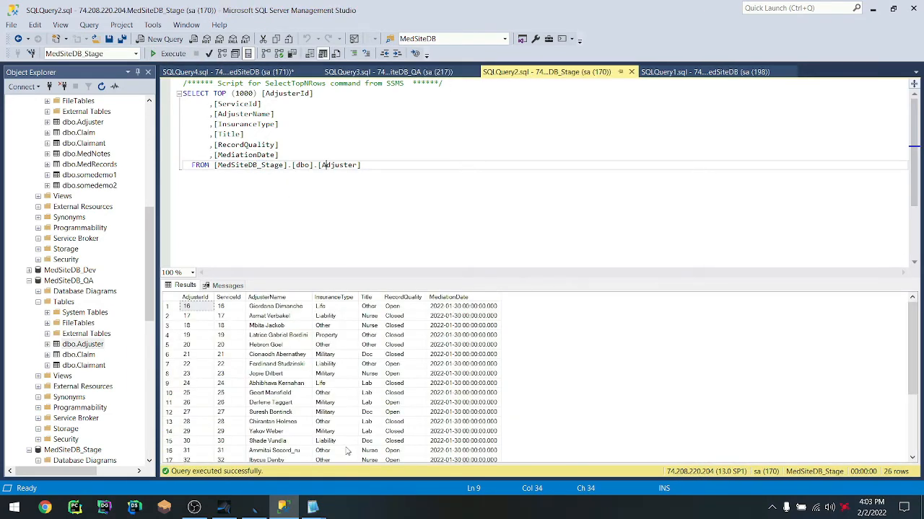
Highlight the last two Adjuster rows in the query results, those with AdjusterId 40 and 41
scroll(347, 387, down, 3)
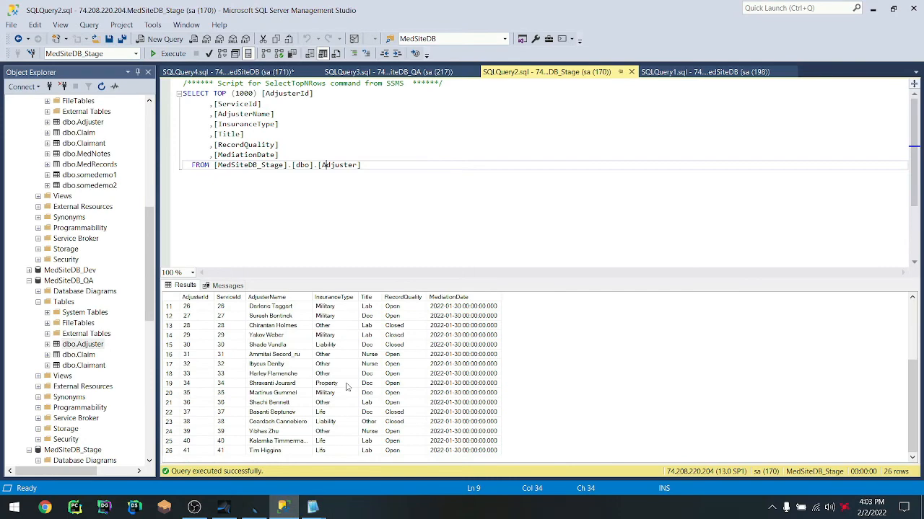
click(274, 451)
drag(465, 453, 186, 446)
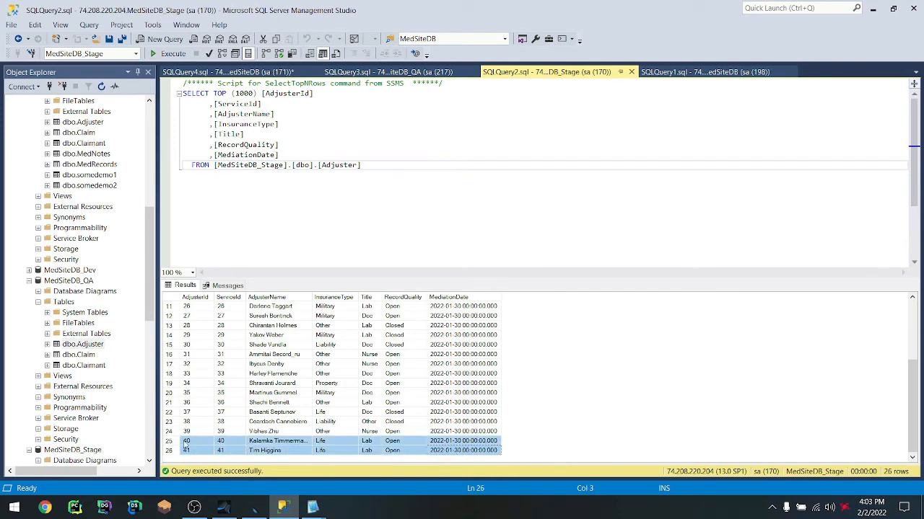
Switch to the Notepad2 note about source1 and source2 and point out source1 and stage on its first line
click(312, 507)
click(353, 462)
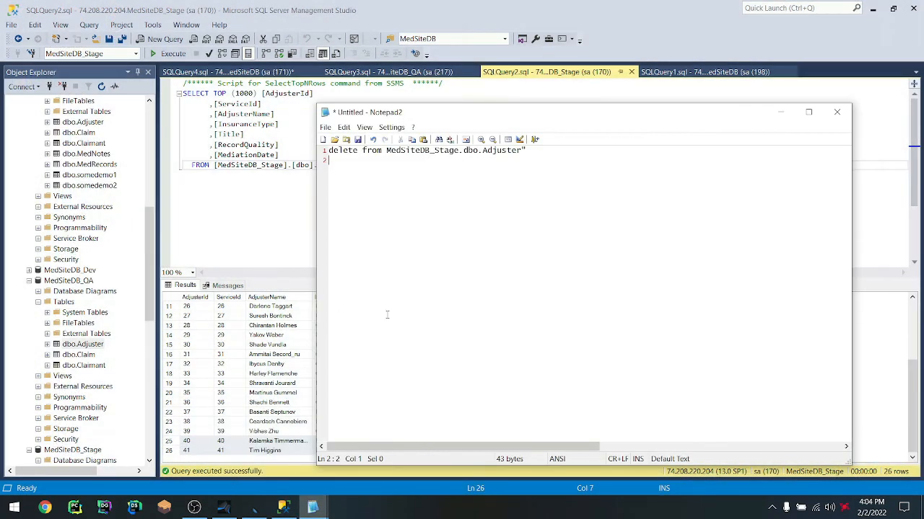
click(317, 507)
click(368, 458)
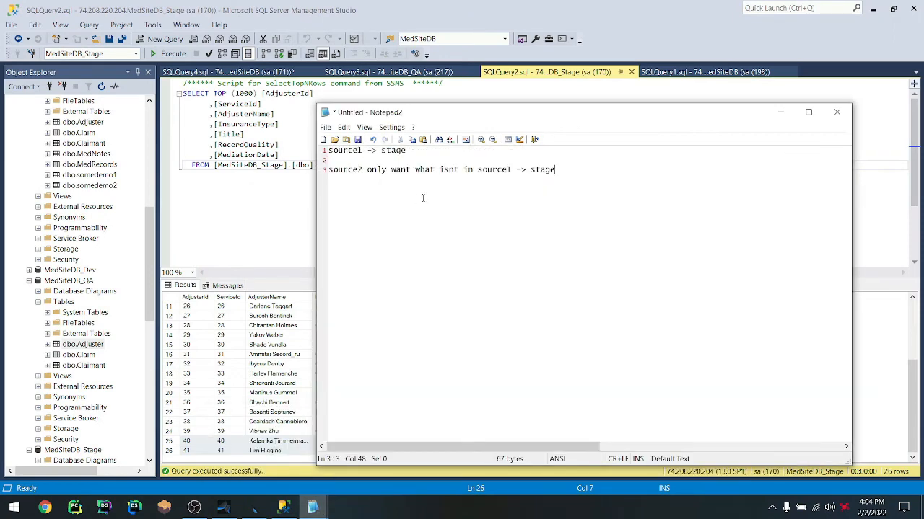
double_click(359, 150)
double_click(396, 153)
key(ctrl+End)
Insert "(QA)" after source2 in the note and add an opening parenthesis before "only want"
click(367, 171)
text(()
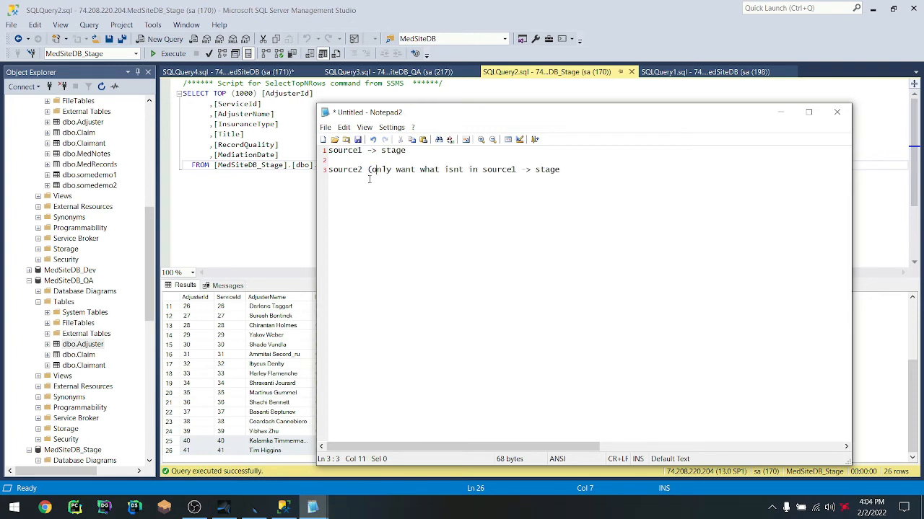
key(Left)
key(Left)
key(Left)
key(Left)
text(*QA))
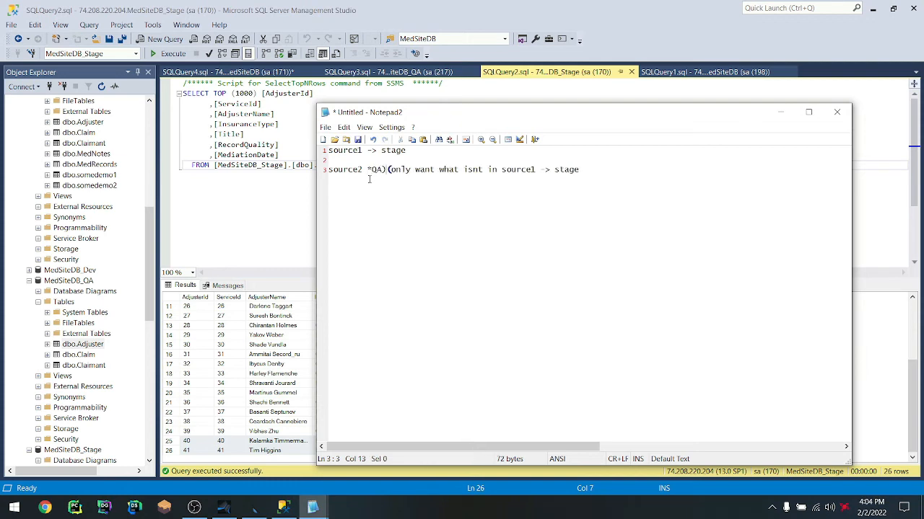
key(Left)
key(Left)
key(Left)
key(BackSpace)
key(BackSpace)
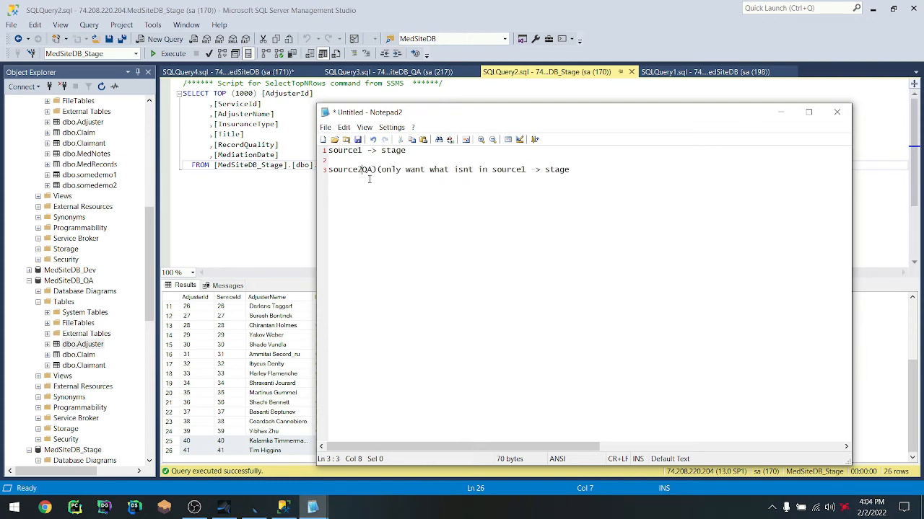
text(()
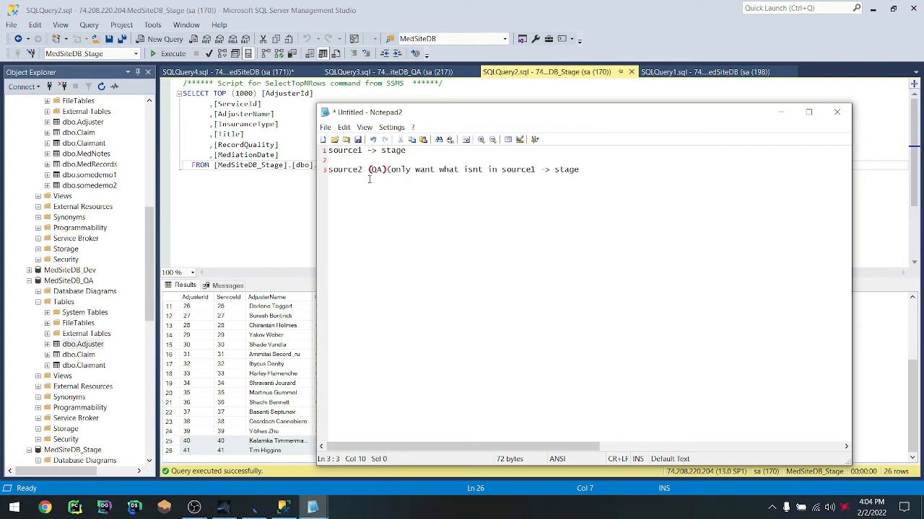
key(Right)
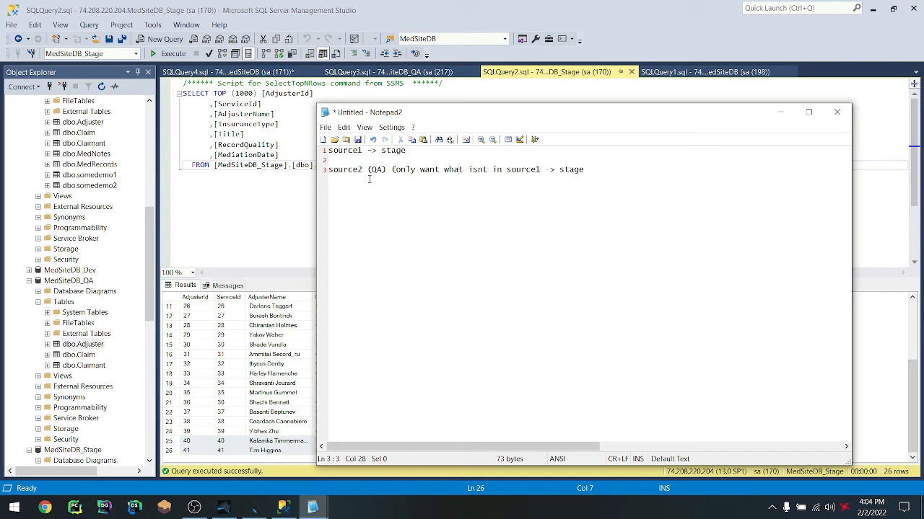
Reword the source2 line of the note from "want what isnt" to "wanted what wasnt"
text(ed)
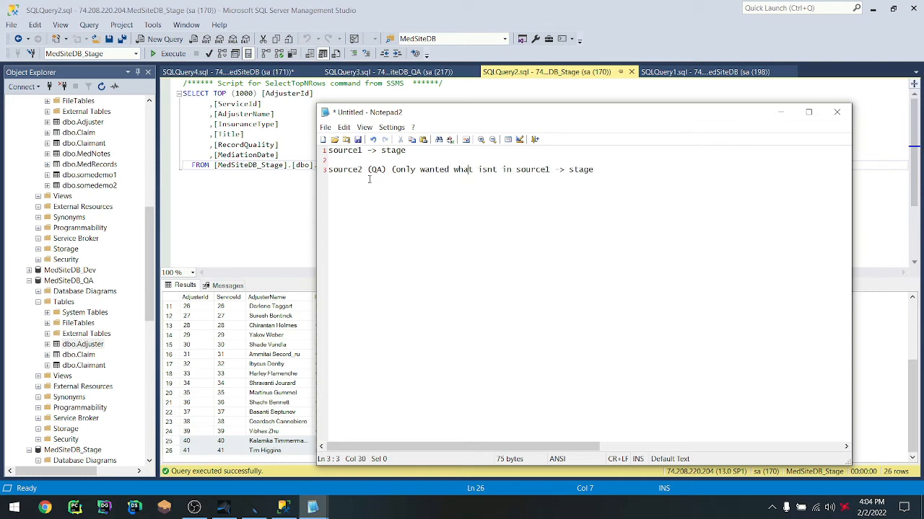
key(shift+Right)
key(shift+Right)
key(shift+Right)
key(shift+Right)
text(wasnt)
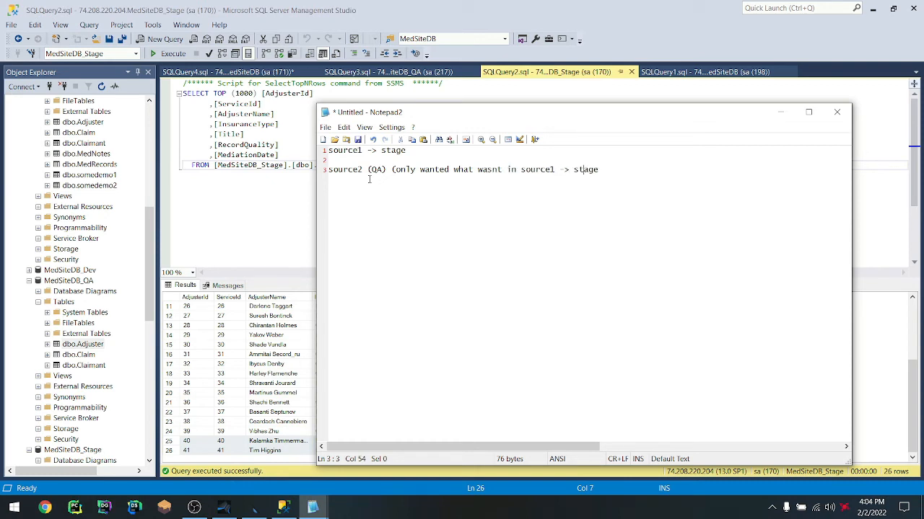
Copy the source2 line of the note and paste it three times on new lines below
key(Up)
key(Down)
key(End)
key(shift+Home)
key(ctrl+c)
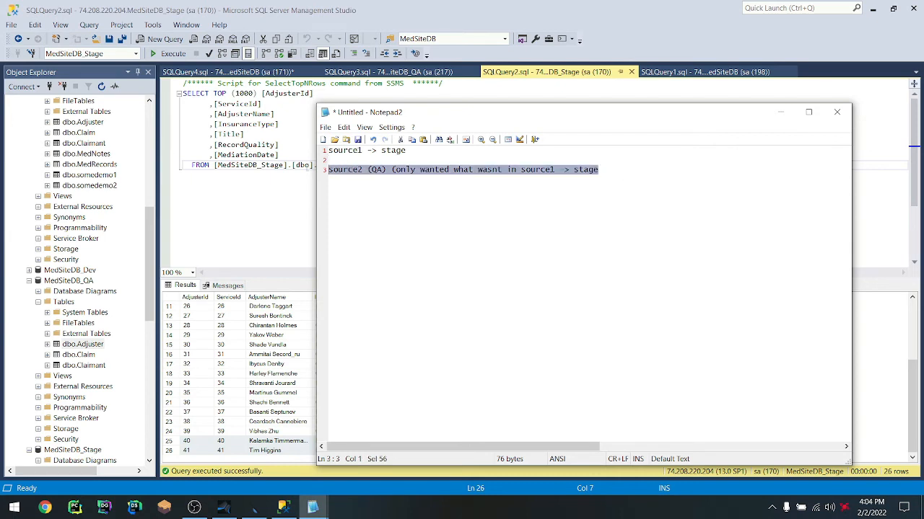
click(627, 218)
key(Return)
key(ctrl+v)
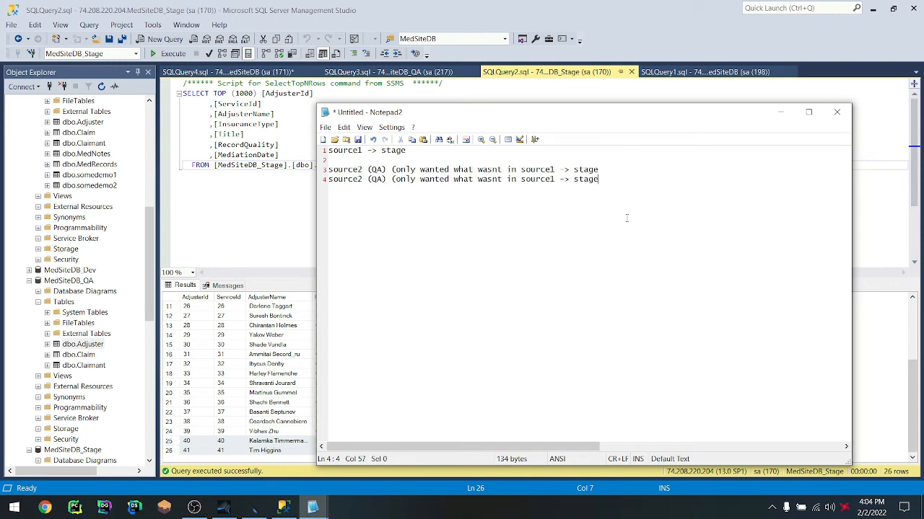
key(Return)
key(ctrl+v)
key(Return)
key(ctrl+v)
Delete the three pasted copies of the source2 line from the note
key(shift+Up)
key(shift+Up)
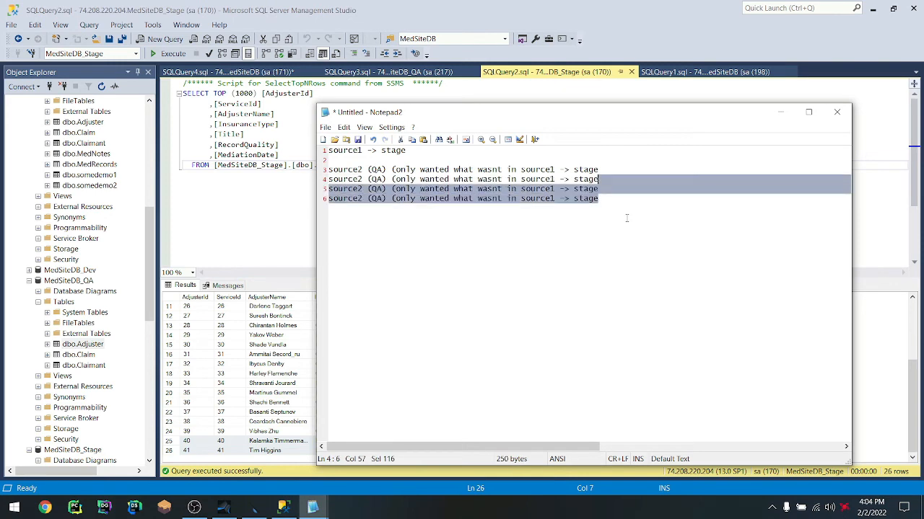
key(shift+Home)
key(Delete)
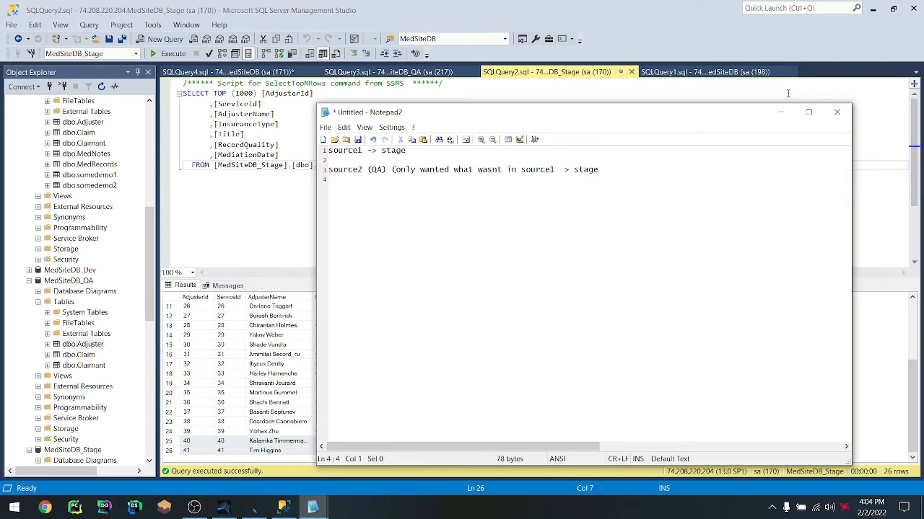
Switch back to the move_data flow in Javelin and review the activities from SqlServerActivity up to Get Main Data
key(ctrl+a)
text(delete from MedSiteDB_Stage.dbo.Adjuster")
click(872, 9)
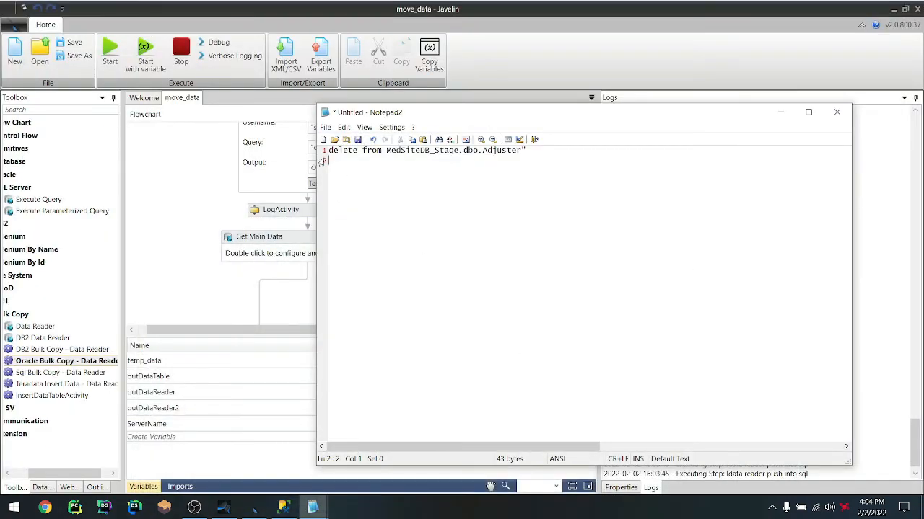
key(alt+Tab)
scroll(495, 278, down, 5)
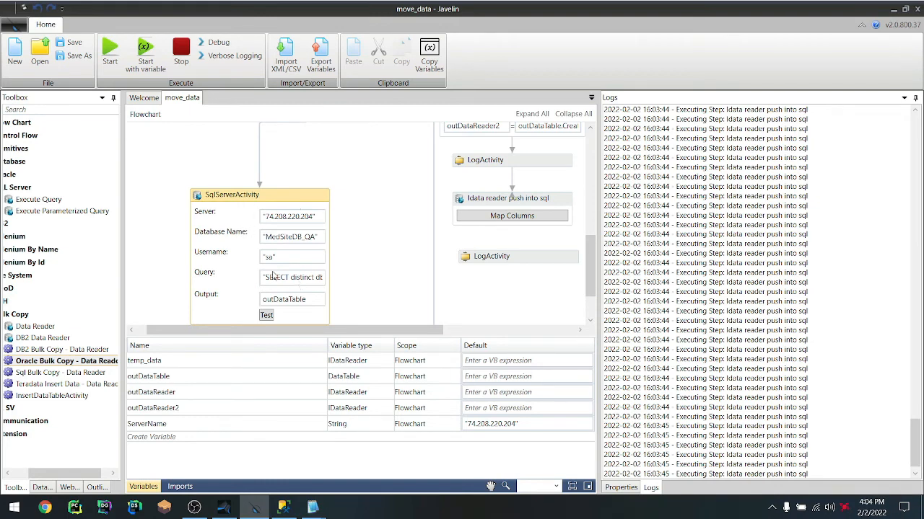
scroll(345, 243, up, 5)
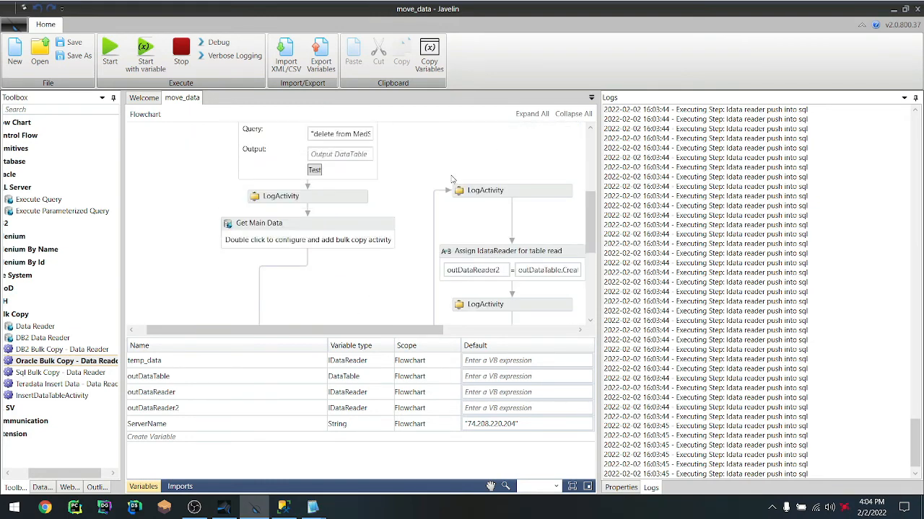
Select Assign IdataReader for table read and Idata reader push into sql in turn to review the final transfer
click(476, 250)
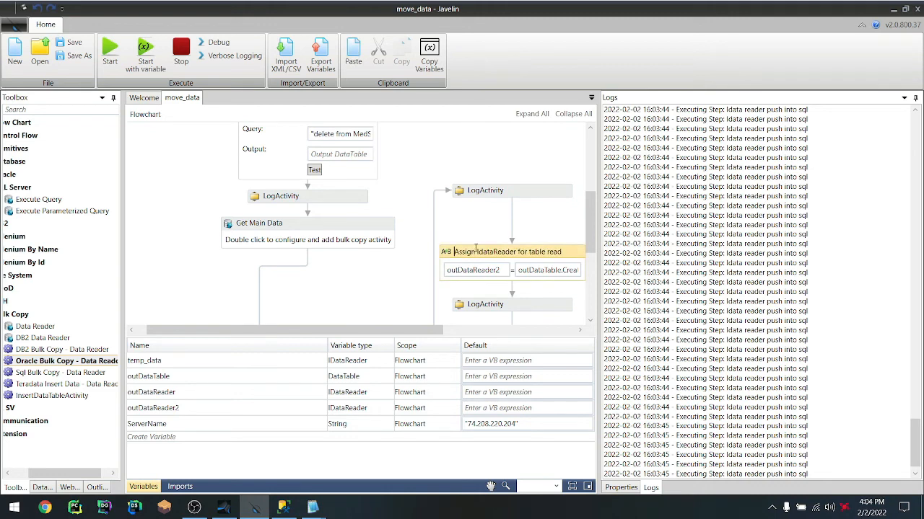
scroll(511, 251, down, 1)
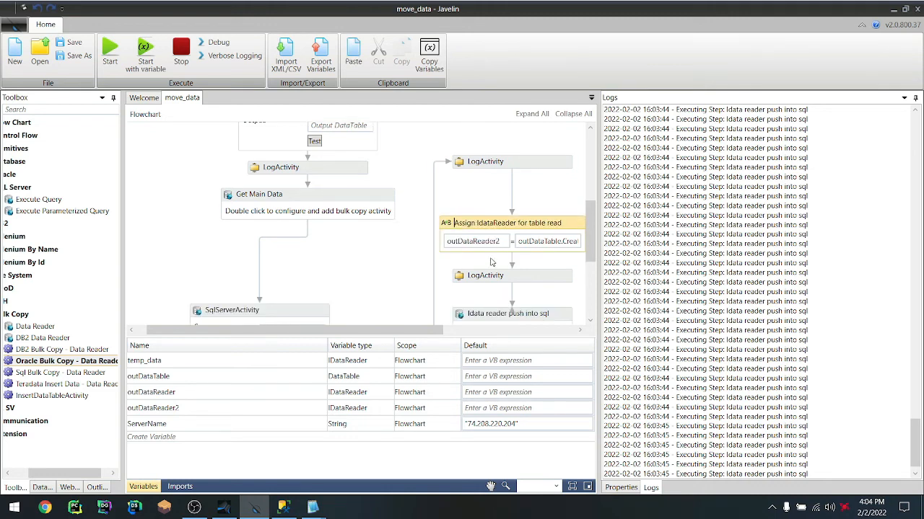
scroll(499, 248, down, 3)
click(505, 228)
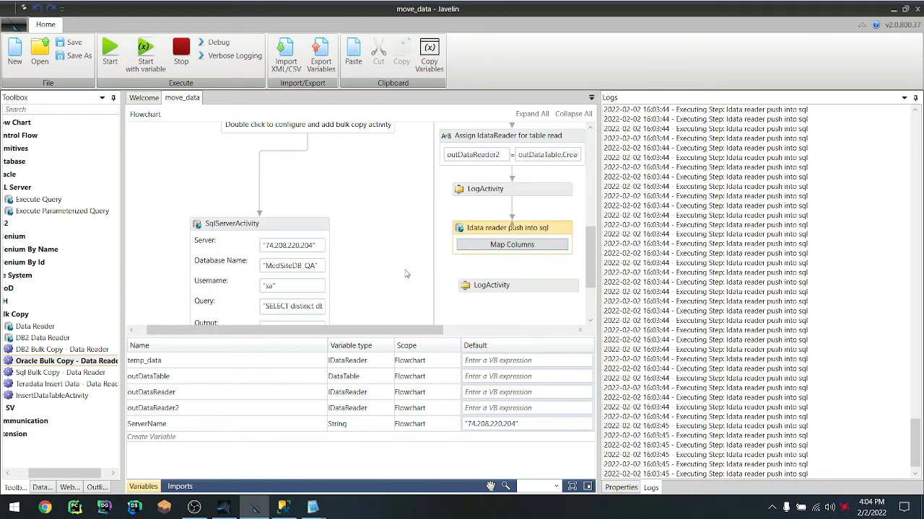
Scroll back up the move_data flow, minimize Javelin and move move_data.vwf to an open area of the desktop
scroll(386, 278, up, 3)
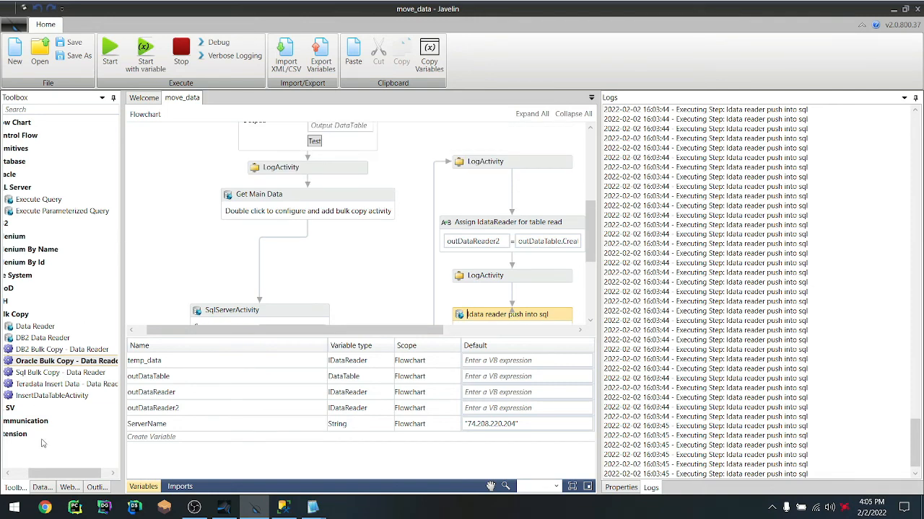
drag(65, 473, 45, 472)
scroll(375, 248, up, 3)
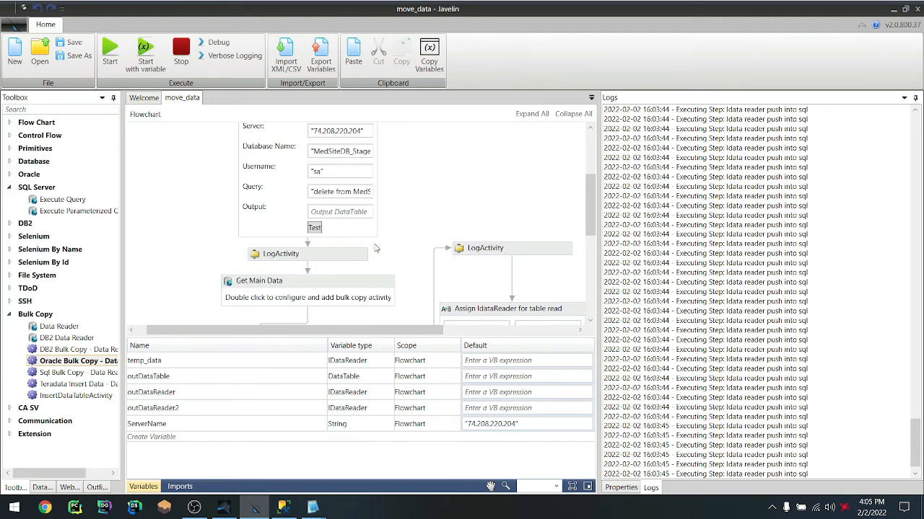
click(889, 11)
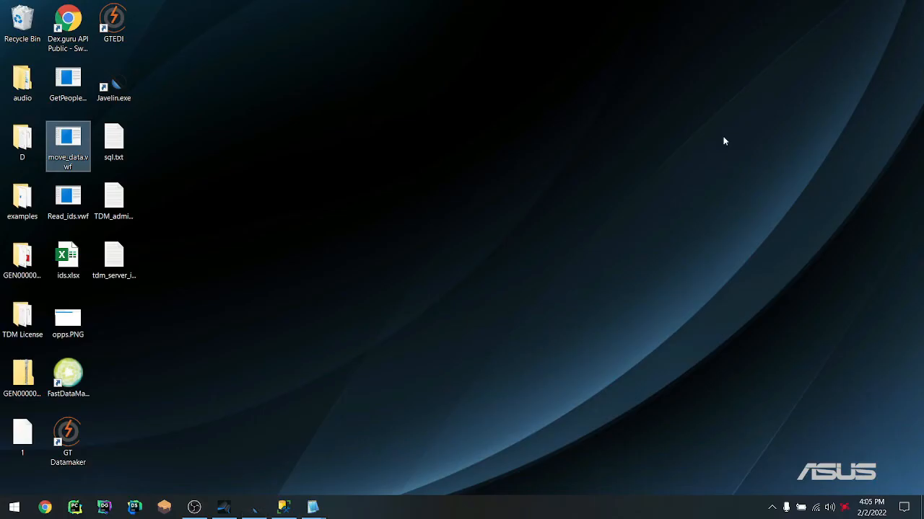
drag(83, 157, 402, 158)
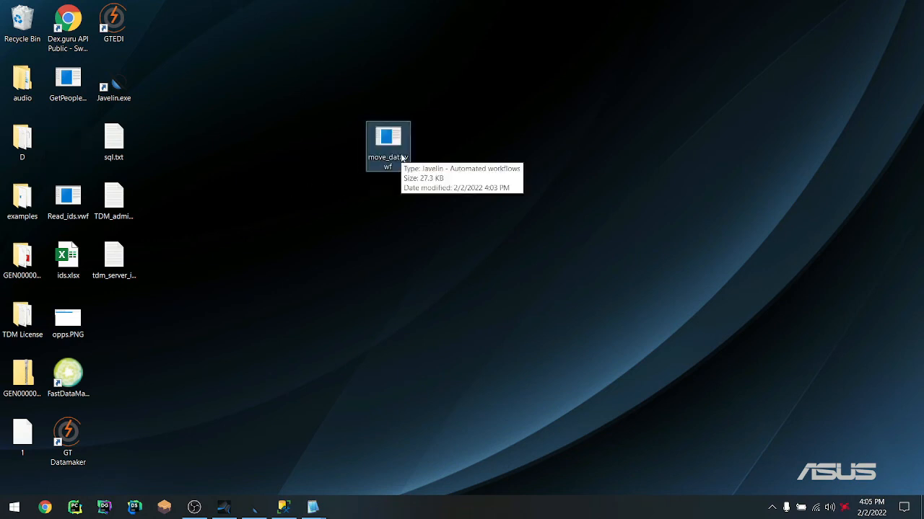
Duplicate move_data.vwf on the desktop
right_click(402, 157)
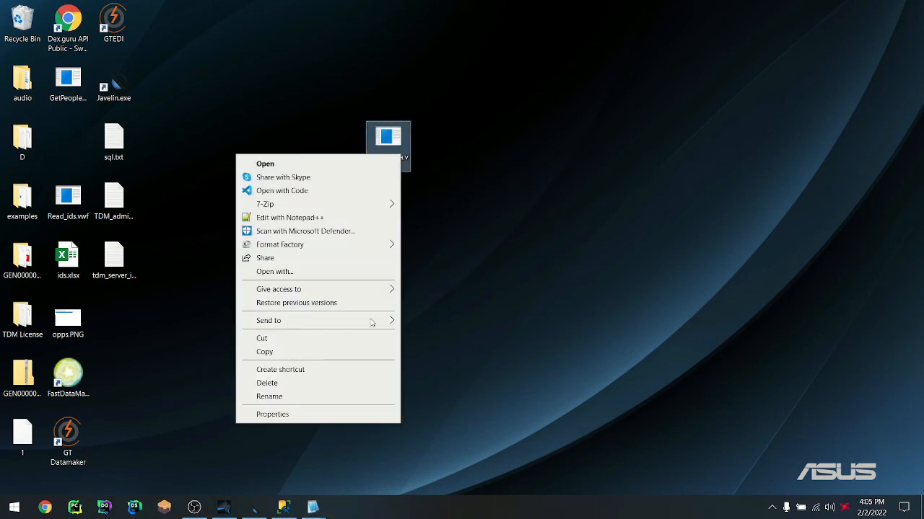
click(362, 350)
right_click(507, 246)
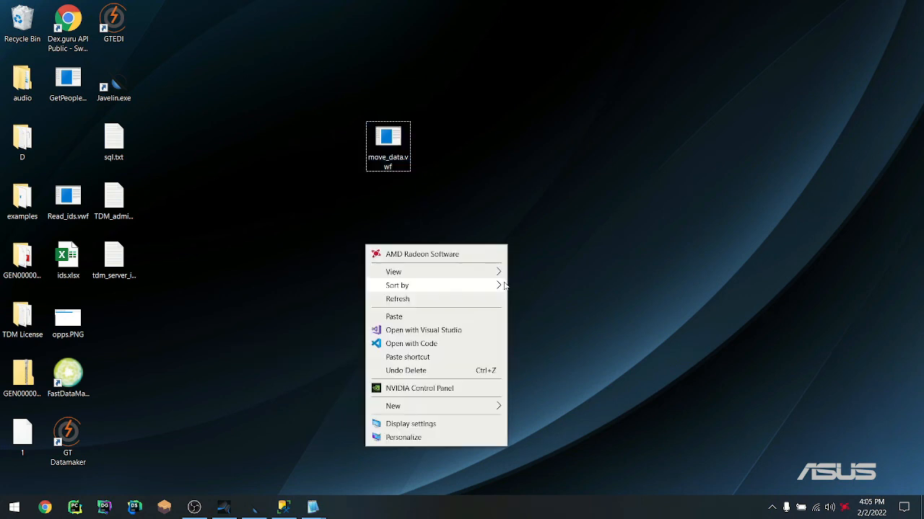
click(428, 319)
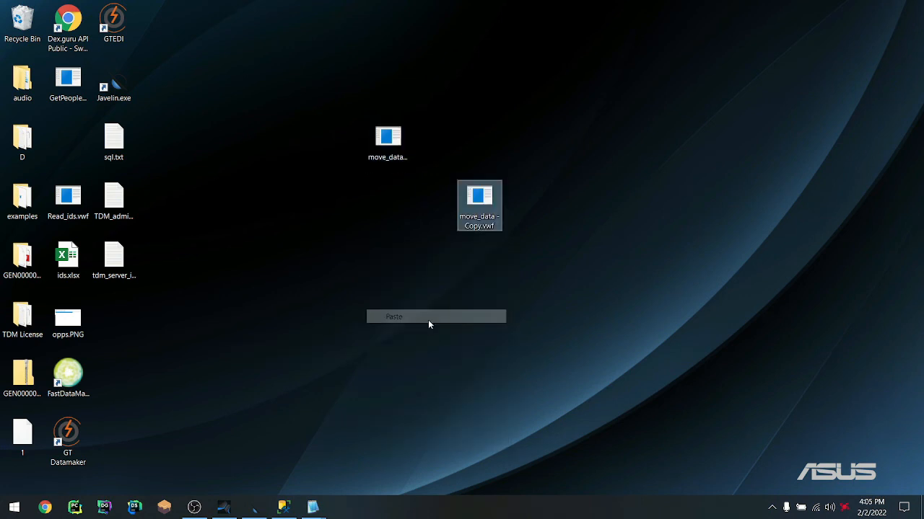
Clear the base name of the duplicated workflow file, leaving only .vwf, and delete the file
click(472, 216)
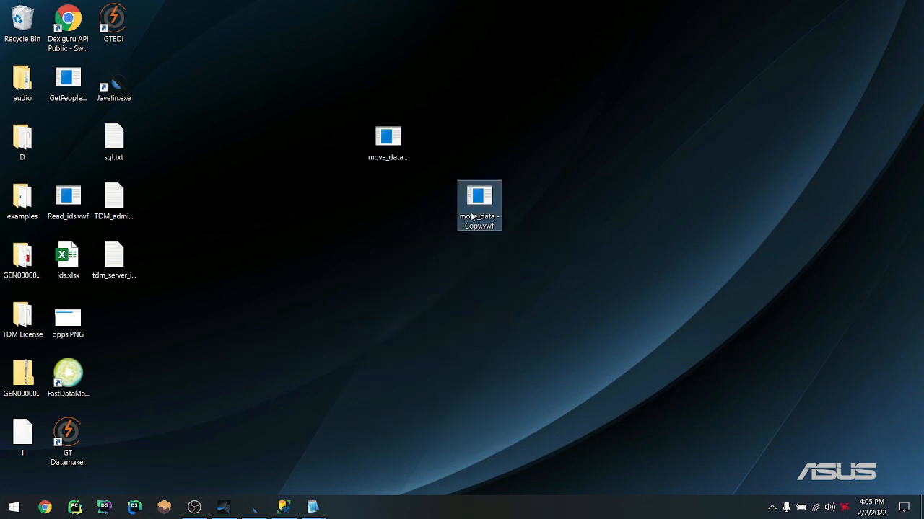
key(BackSpace)
key(Return)
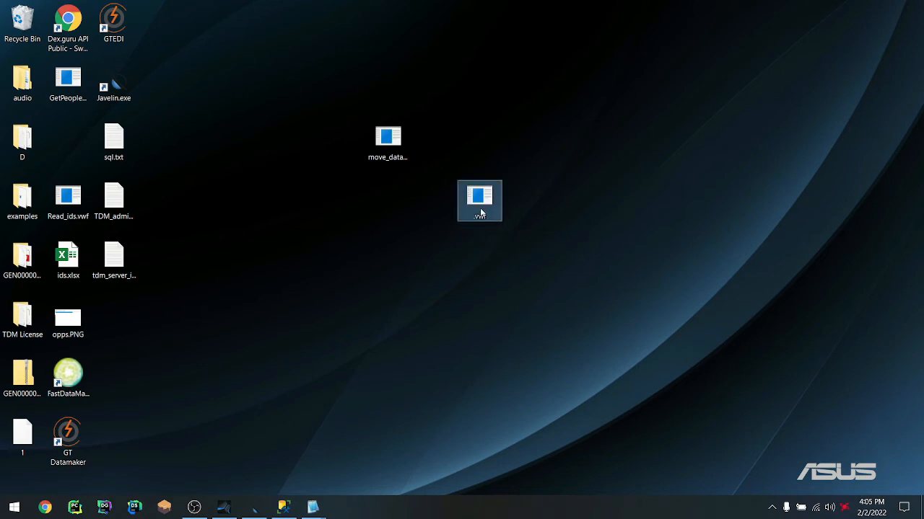
right_click(479, 206)
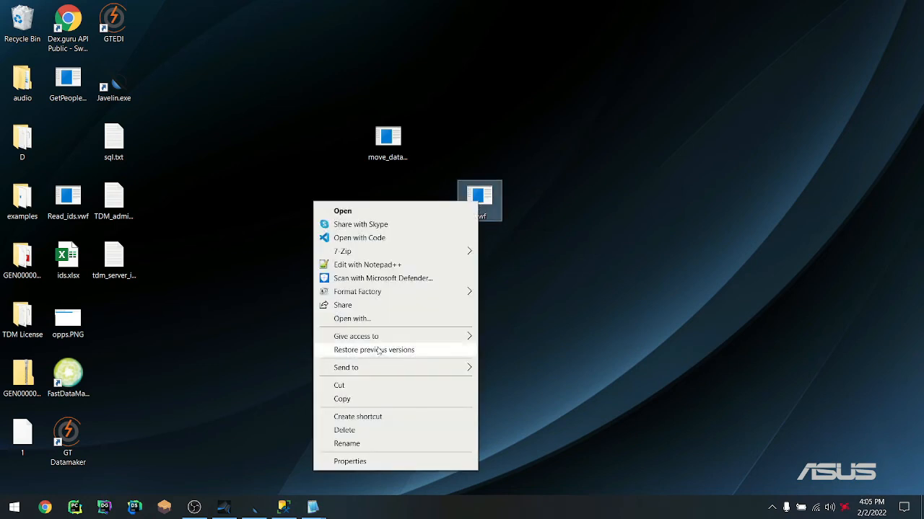
click(345, 430)
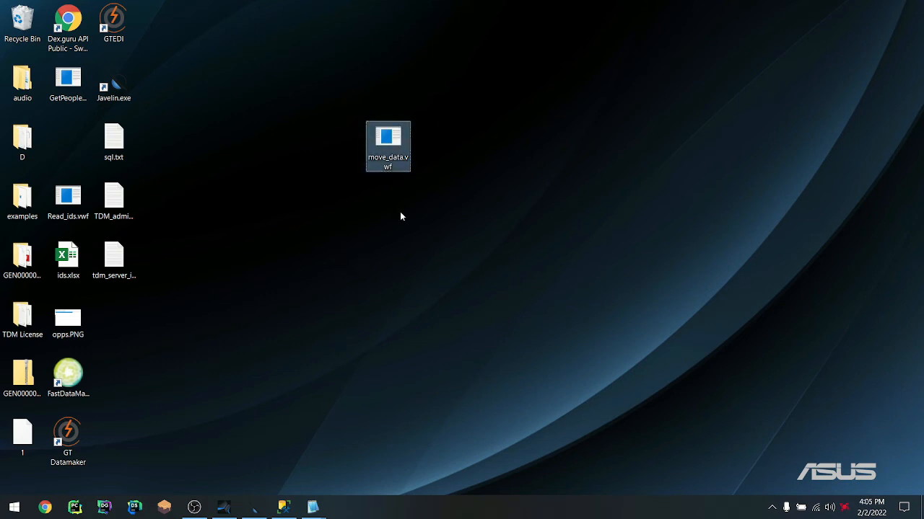
Open move_data.vwf from the desktop in a second Javelin window and look over the start of its flowchart
double_click(381, 157)
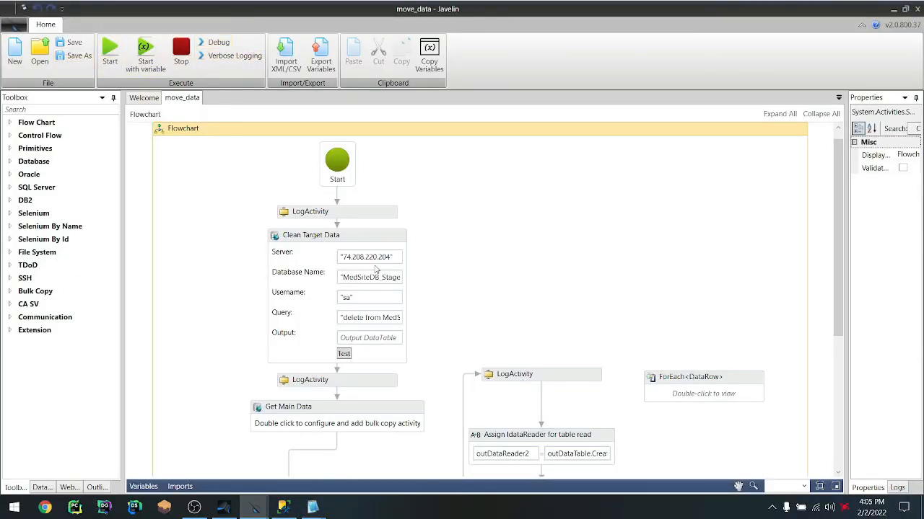
scroll(375, 344, down, 2)
scroll(374, 344, up, 3)
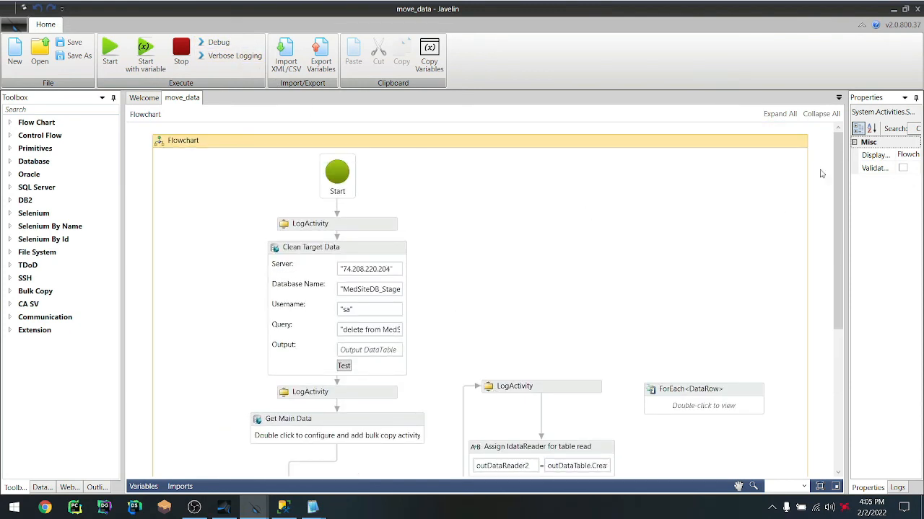
Widen the properties area and export the flow's variables to the Desktop as a CSV file named var
drag(846, 414, 755, 393)
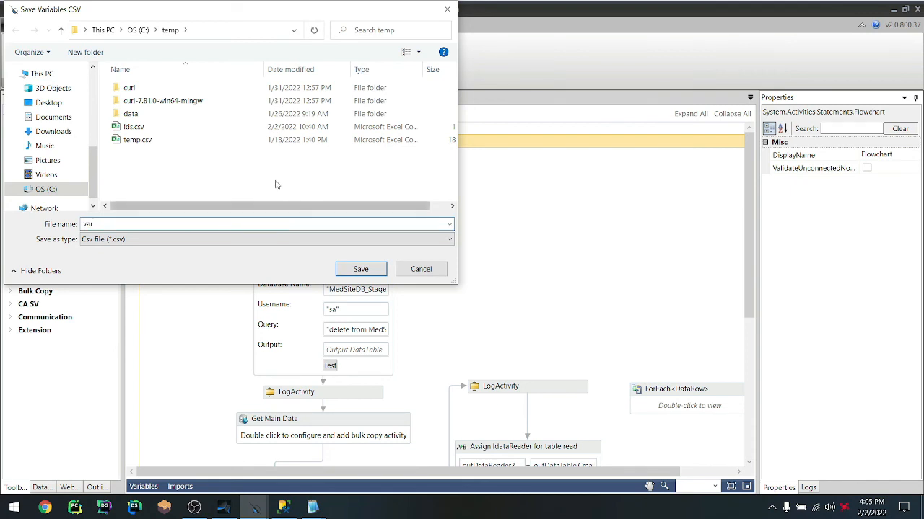
click(48, 103)
click(375, 269)
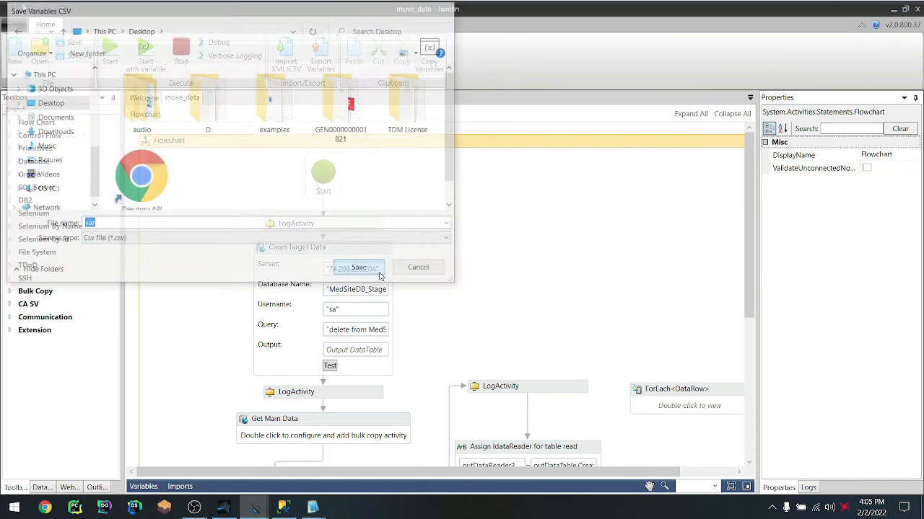
Open var.csv from the desktop in Excel and fit columns A and B to their contents
key(super+d)
click(221, 312)
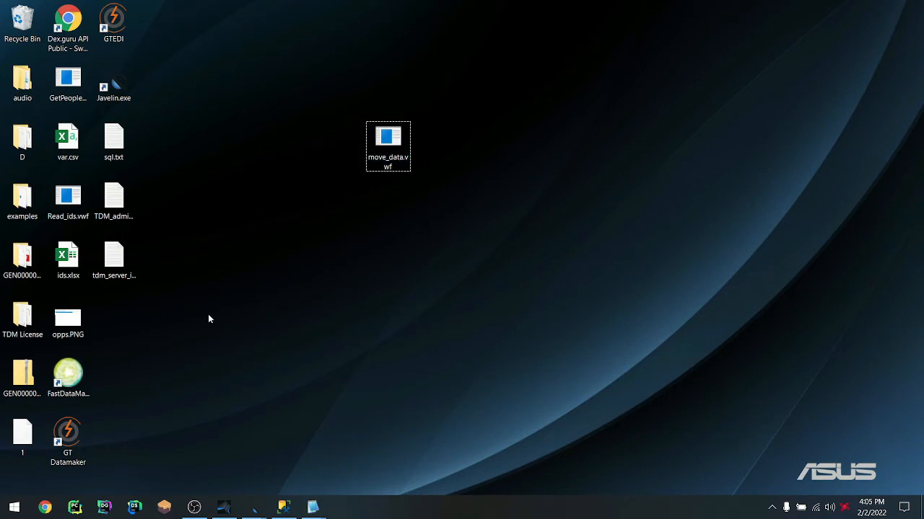
double_click(69, 141)
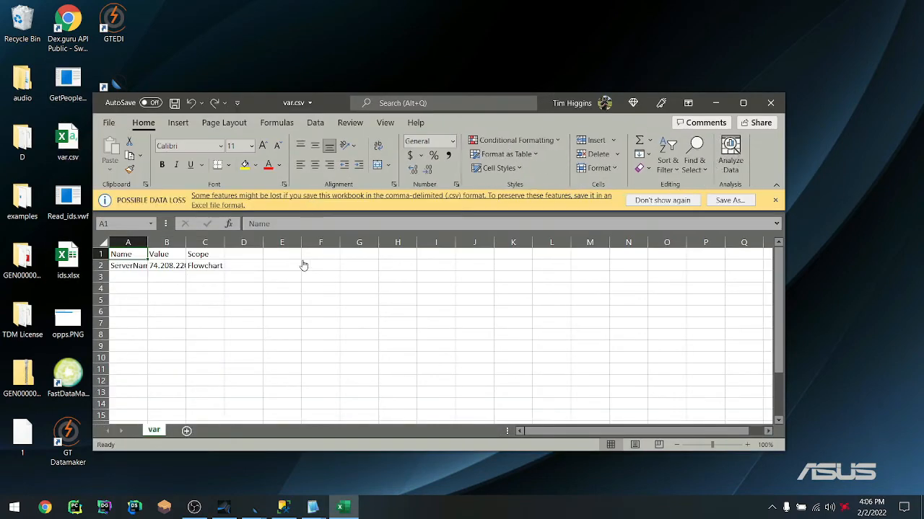
click(139, 267)
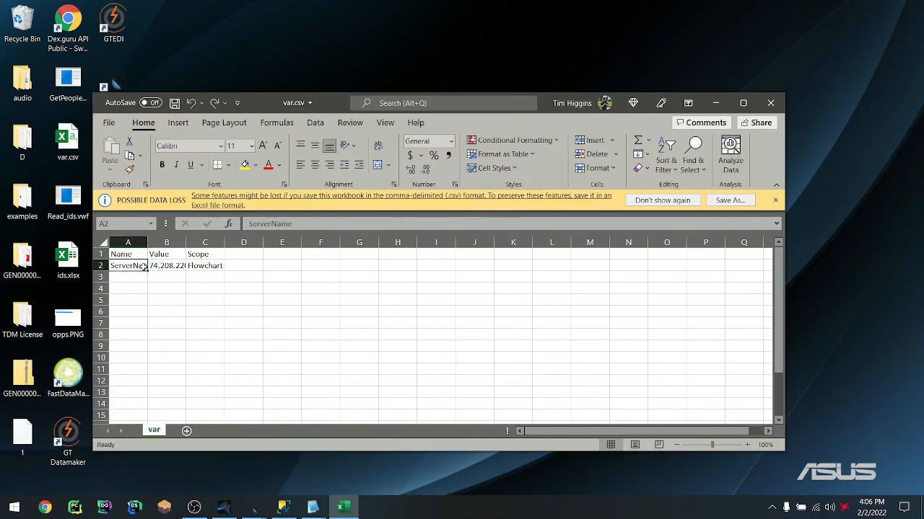
double_click(147, 242)
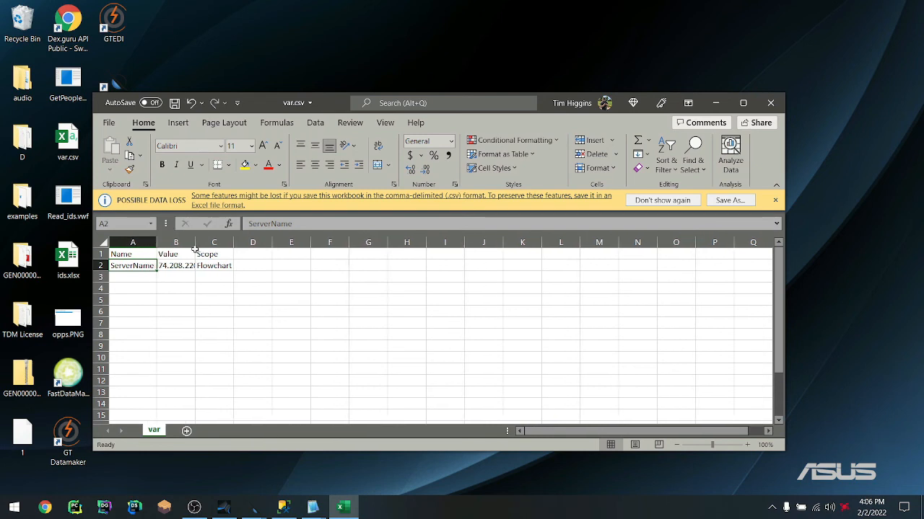
double_click(194, 242)
Inspect the exported ServerName row and the Value column, and close var.csv
drag(153, 267, 289, 279)
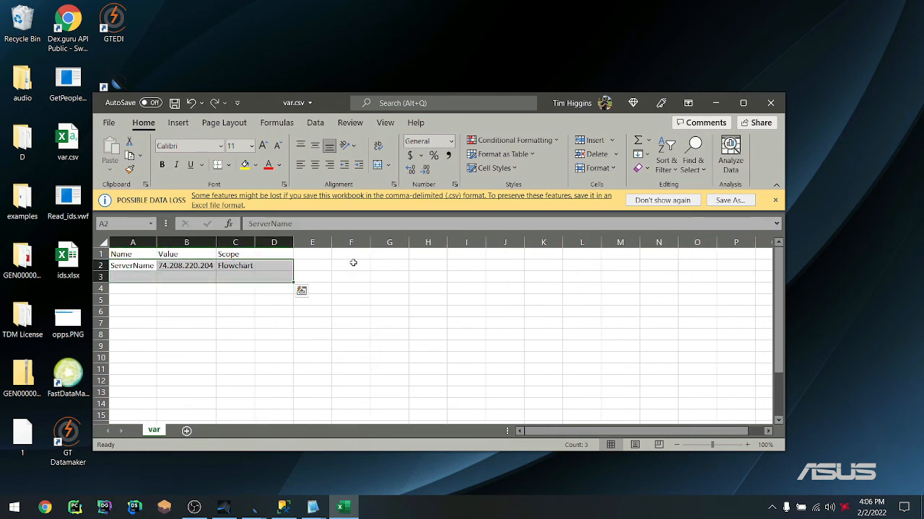
click(543, 277)
drag(194, 257, 189, 295)
click(770, 102)
click(447, 267)
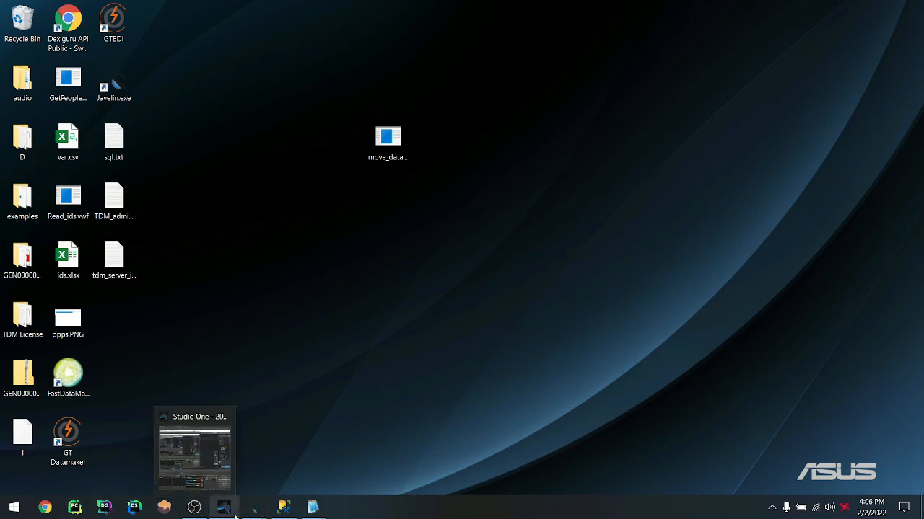
Switch back to the original Javelin window and show the properties of the Idata reader push into sql activity
mouse_move(252, 505)
click(192, 459)
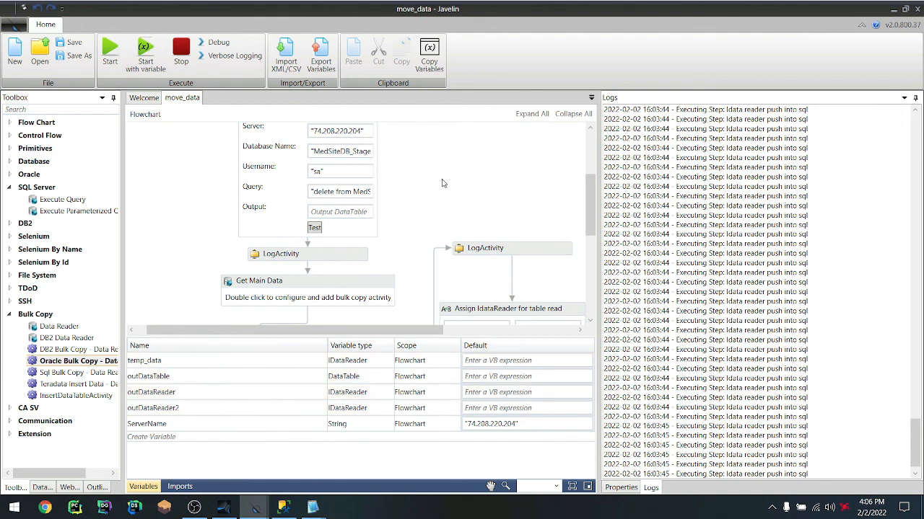
scroll(442, 184, down, 5)
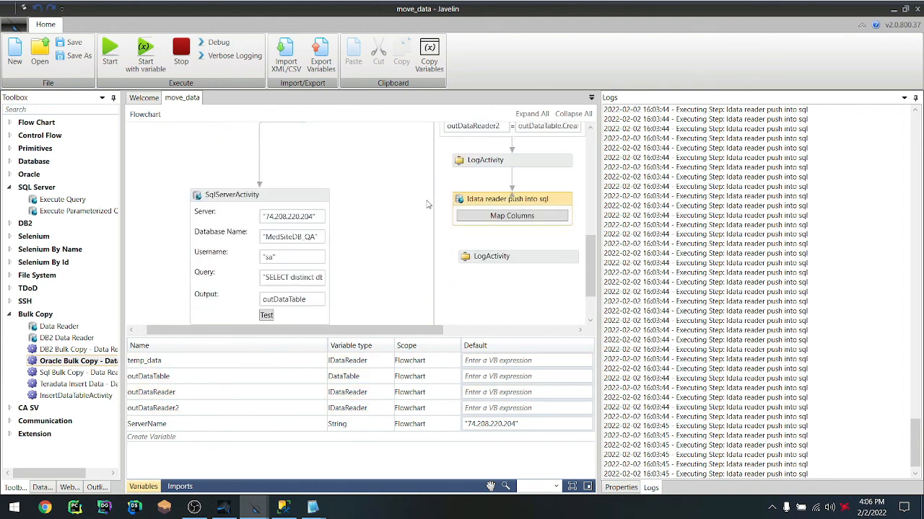
click(620, 488)
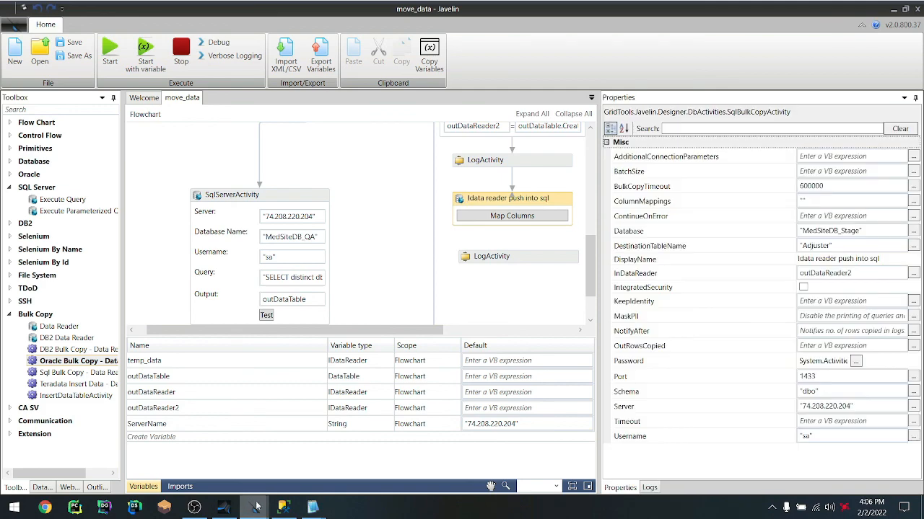
Close the second Javelin window and keep the original move_data flow open
mouse_move(256, 507)
click(339, 453)
click(917, 9)
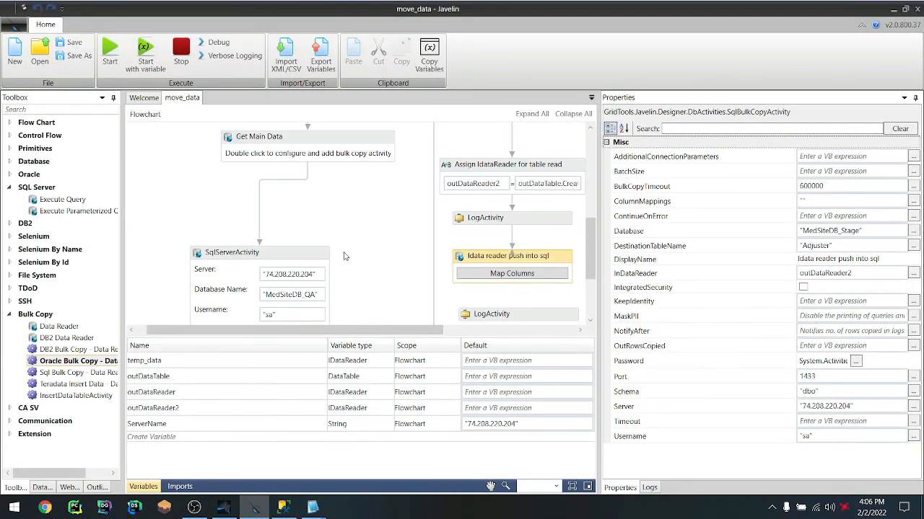
Examine the server, database name and query values of the SqlServerActivity that reads from MedSiteDB_QA
click(291, 273)
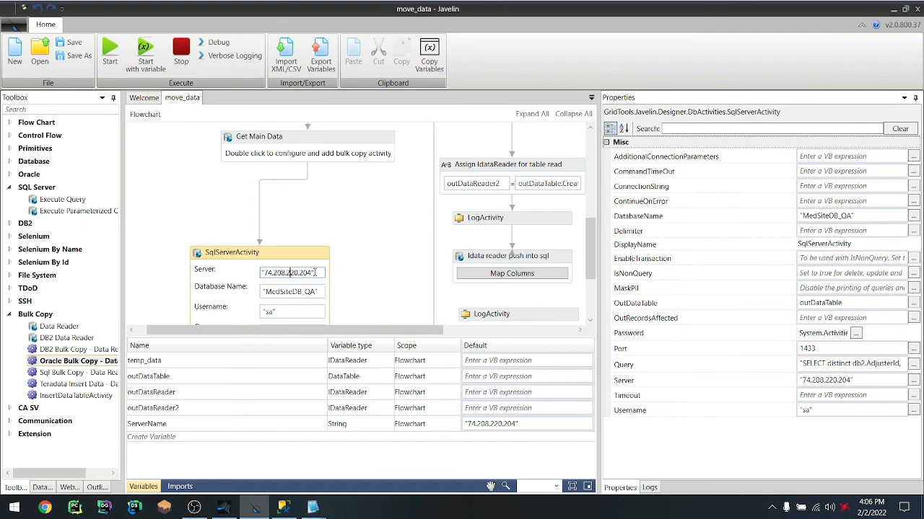
click(311, 292)
scroll(309, 303, down, 1)
scroll(309, 303, down, 1)
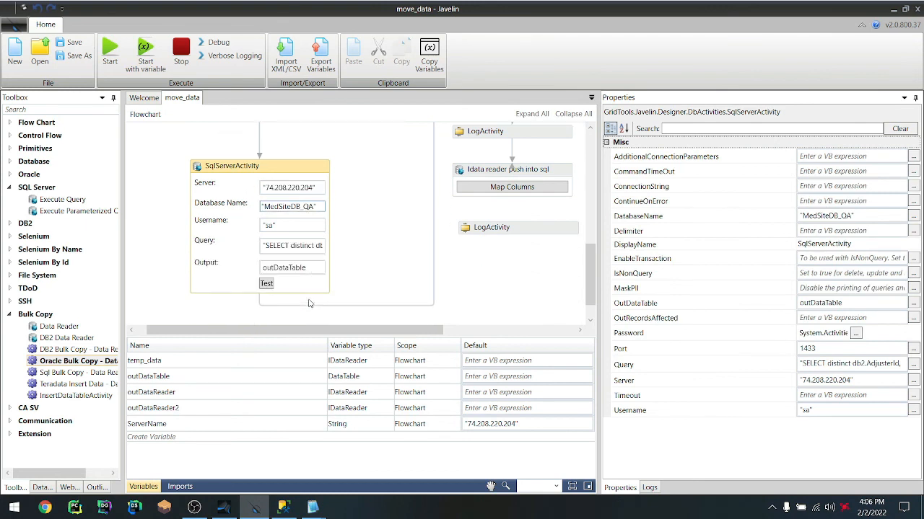
double_click(301, 247)
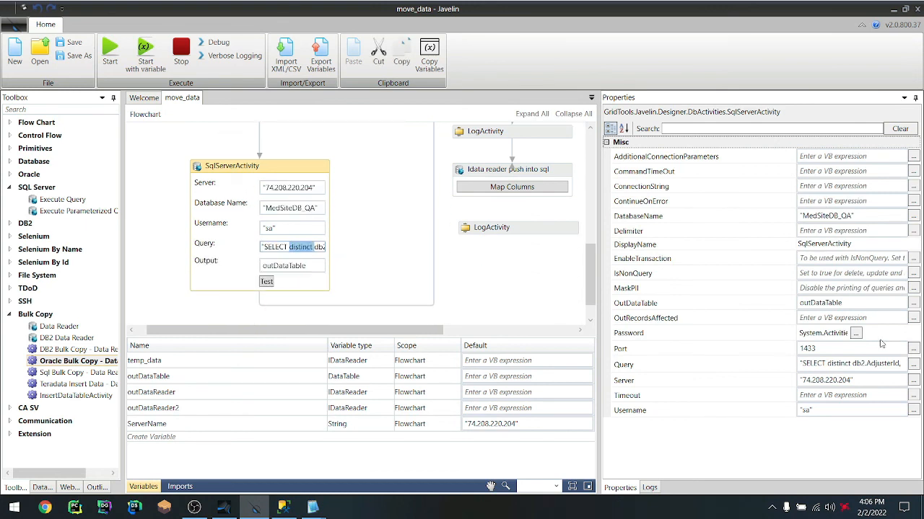
Create a flowchart-level String variable named query1
click(253, 437)
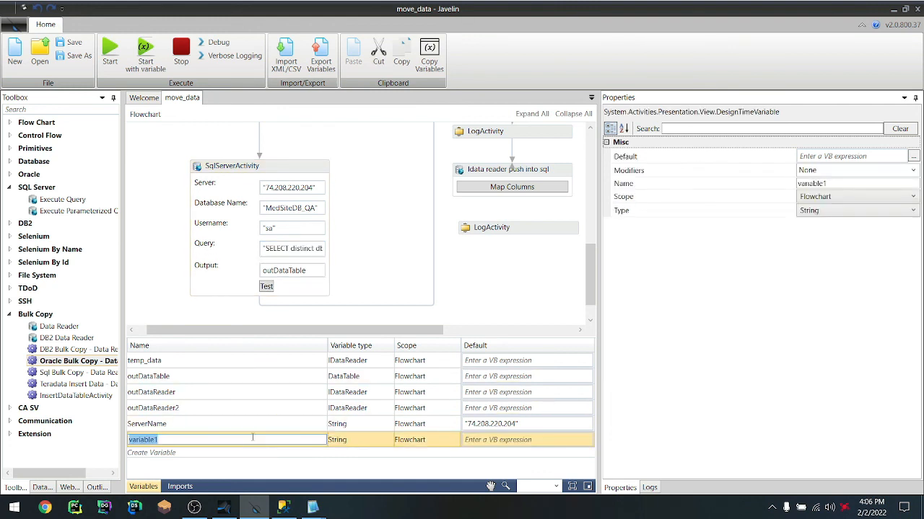
text(query1)
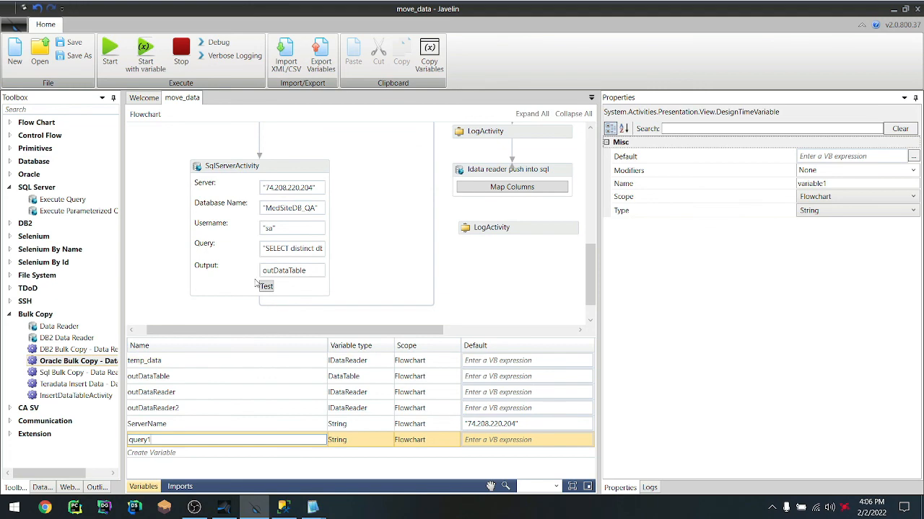
click(268, 270)
Copy the full SELECT distinct query of the SqlServerActivity from its expression editor and cancel the editor
click(286, 247)
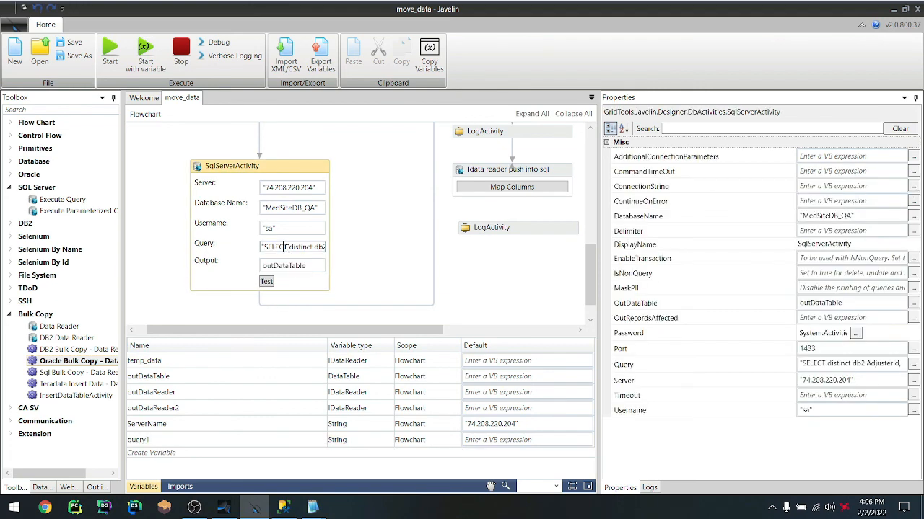
click(913, 364)
drag(408, 256, 336, 195)
key(ctrl+c)
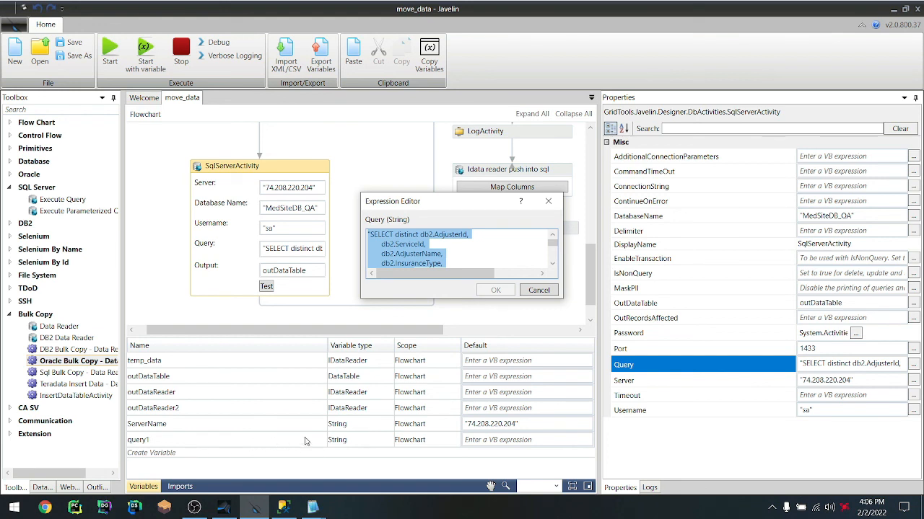
click(517, 440)
click(536, 293)
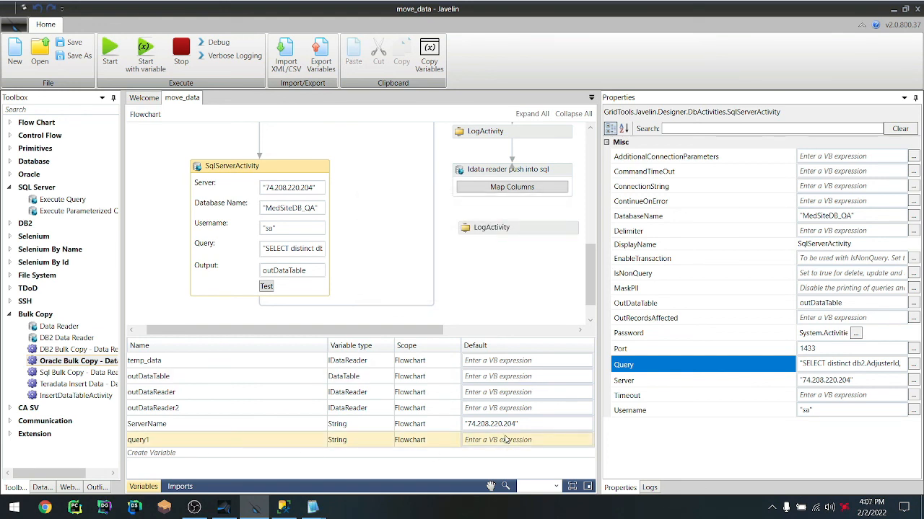
Paste the copied SELECT query as the default value of the query1 variable
click(508, 440)
click(511, 440)
key(ctrl+v)
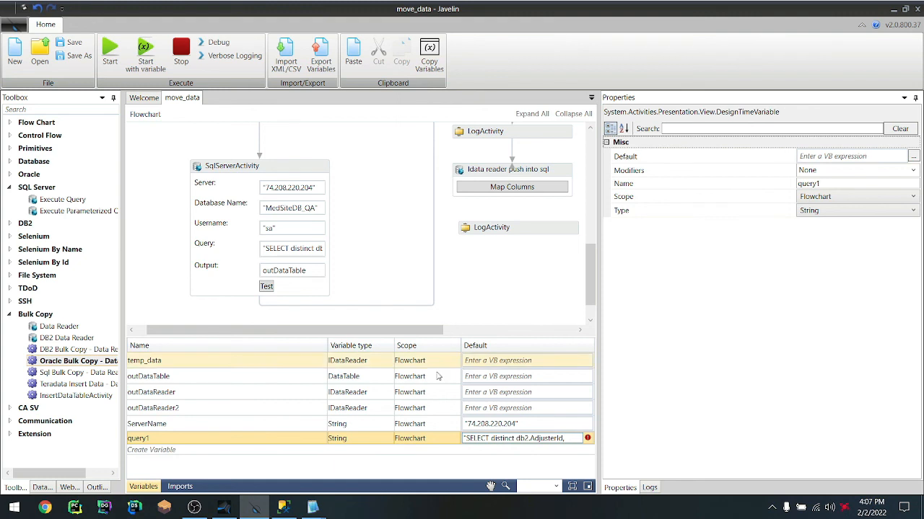
click(588, 440)
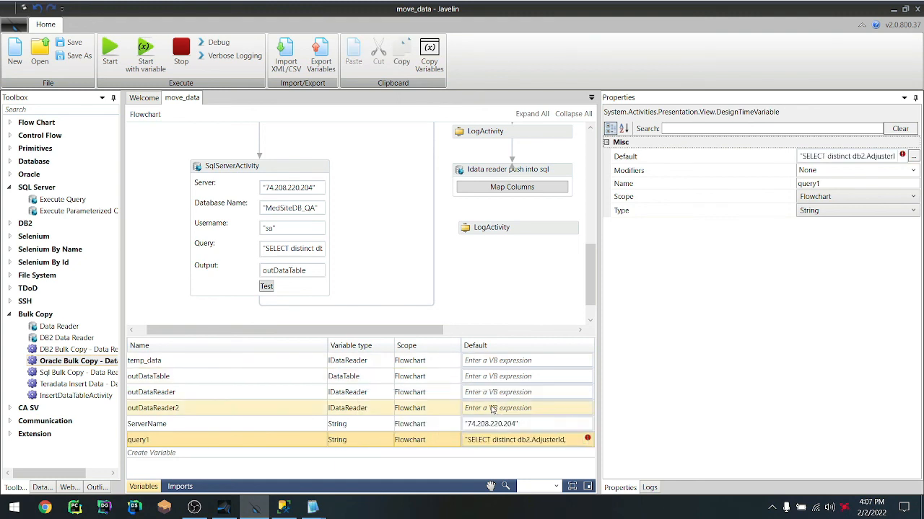
Replace the default value of the query1 variable with the full multi-line SELECT distinct query in its expression editor
click(513, 439)
double_click(513, 438)
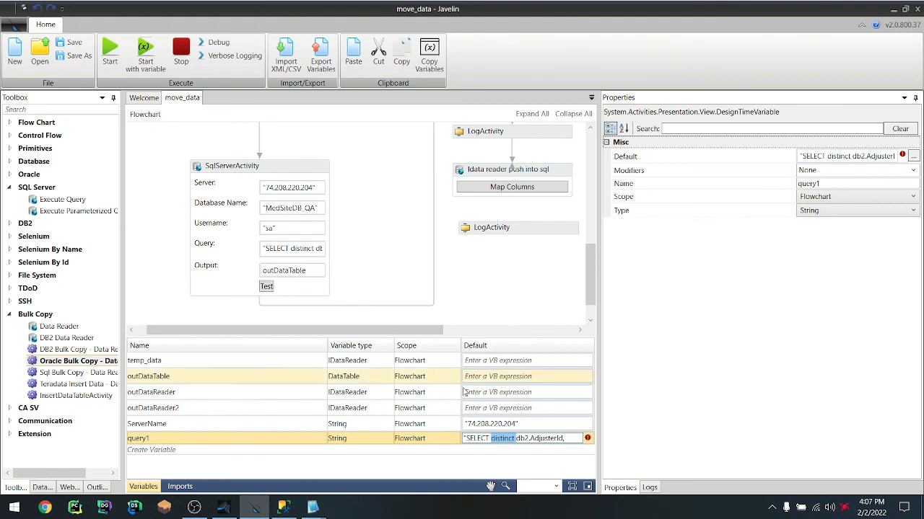
click(913, 157)
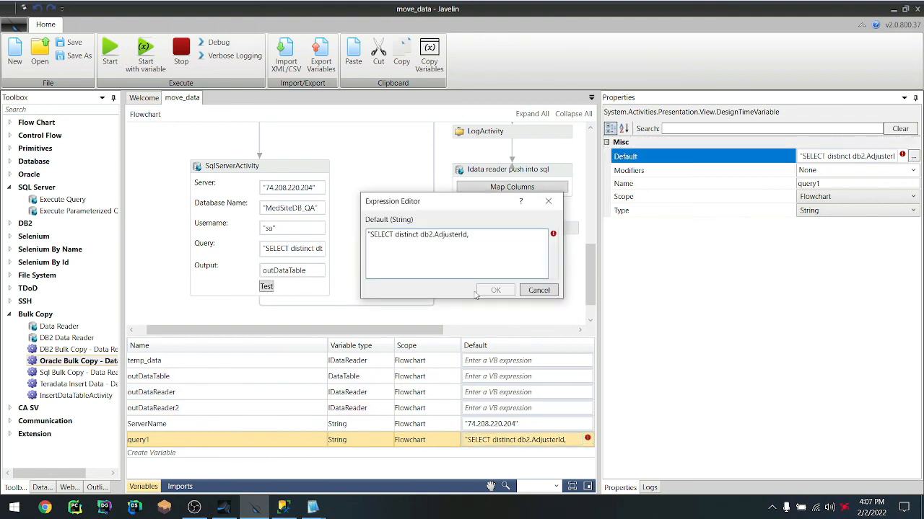
drag(488, 249, 340, 240)
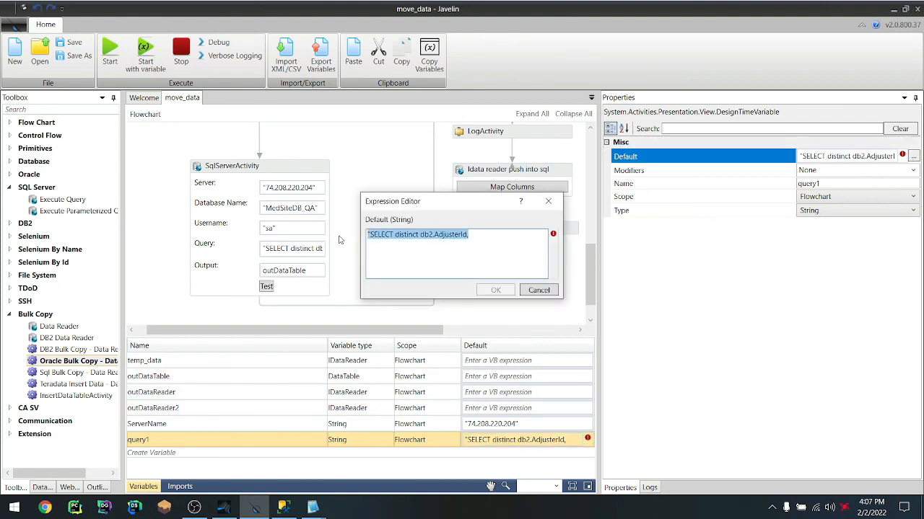
key(ctrl+v)
scroll(446, 263, up, 5)
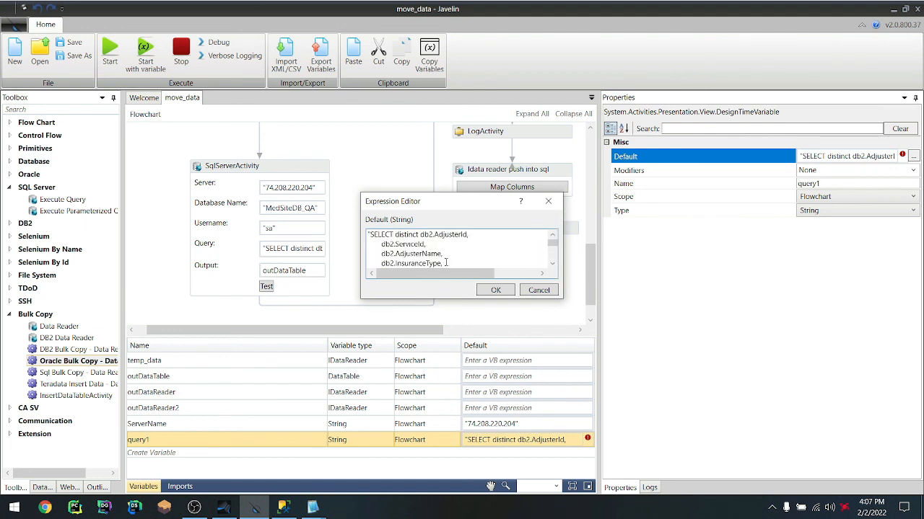
click(495, 290)
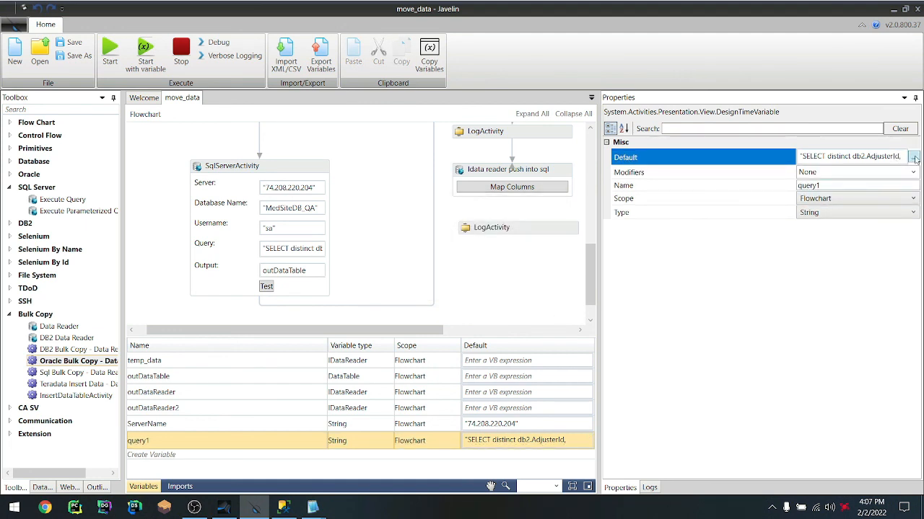
click(795, 268)
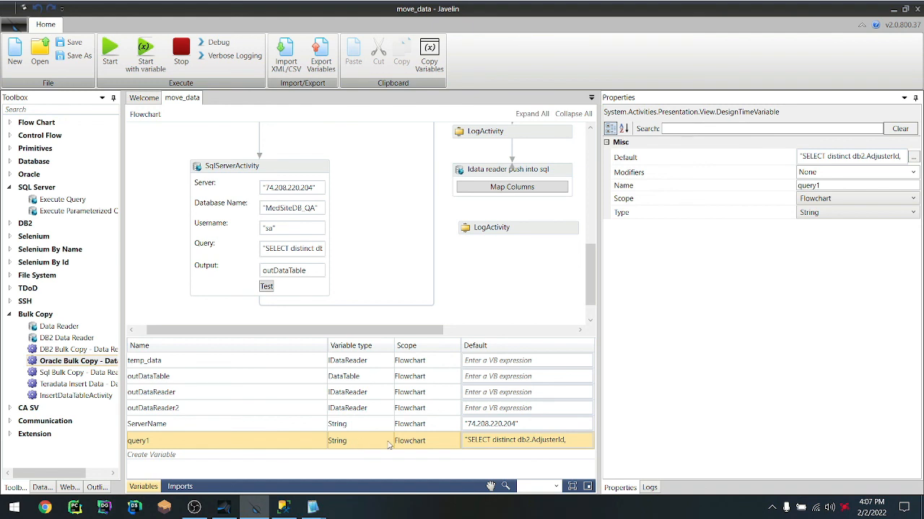
Replace the query text of the SqlServerActivity with the variable query1
click(296, 247)
key(ctrl+a)
key(Delete)
text(query1)
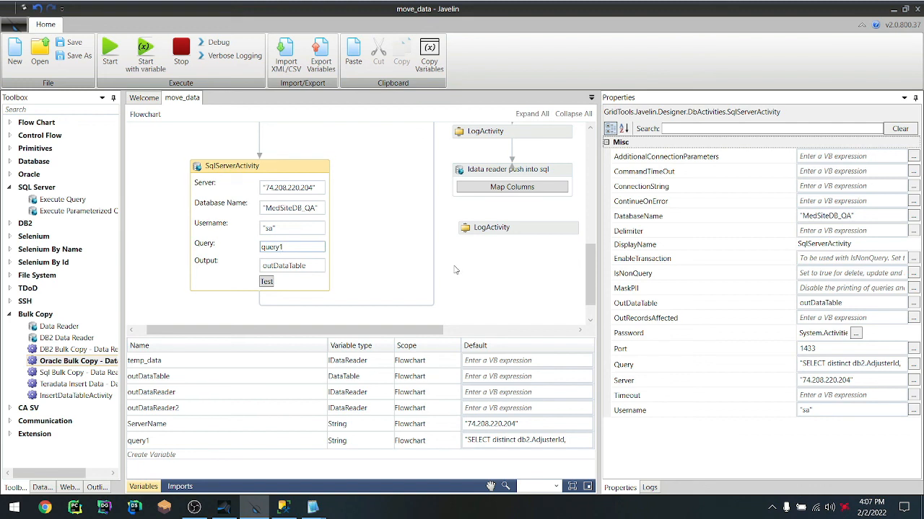
Restore the original SELECT distinct query in the SqlServerActivity and delete the query1 variable
key(ctrl+a)
key(Delete)
key(ctrl+z)
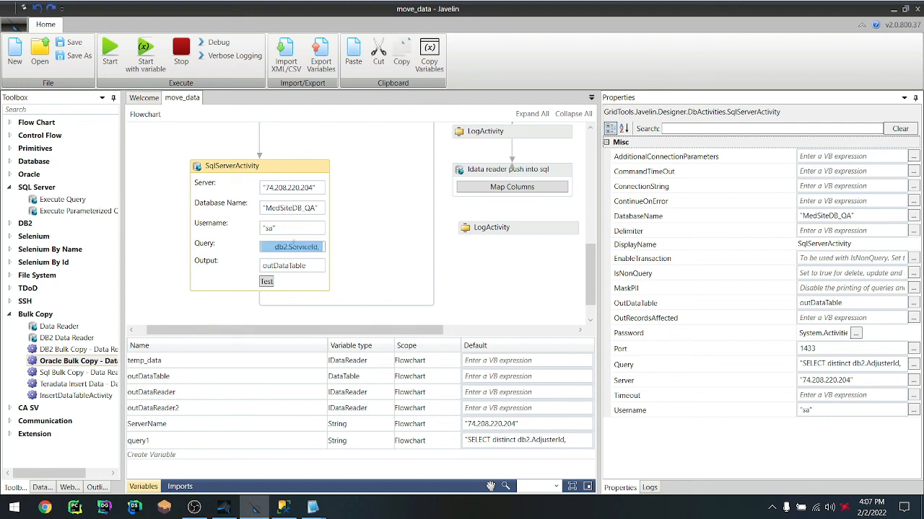
click(215, 441)
key(Delete)
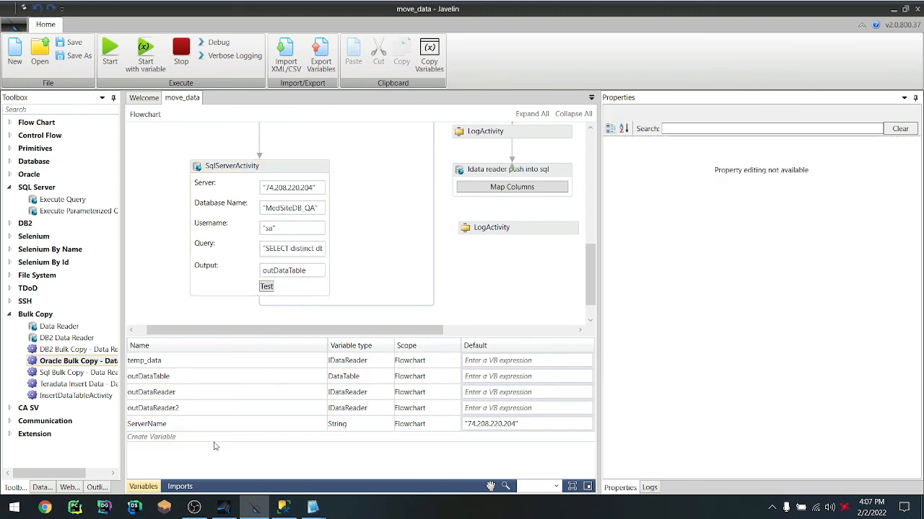